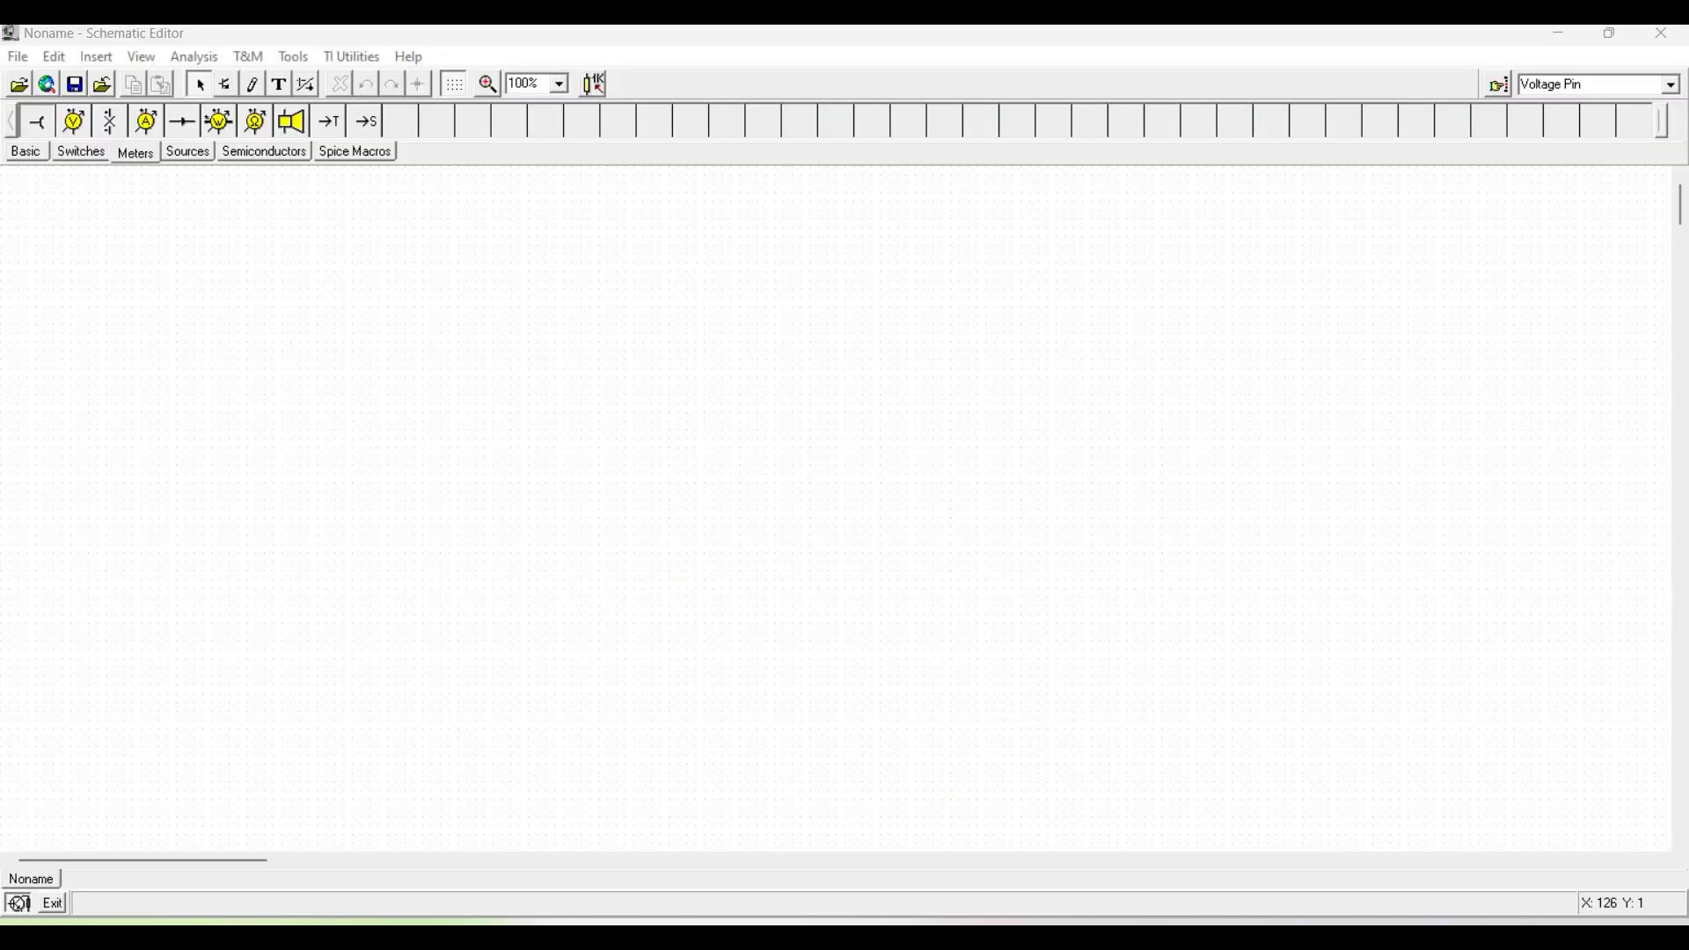
- Save the blank schematic under the file name Transistor Switch
left_click(18, 57)
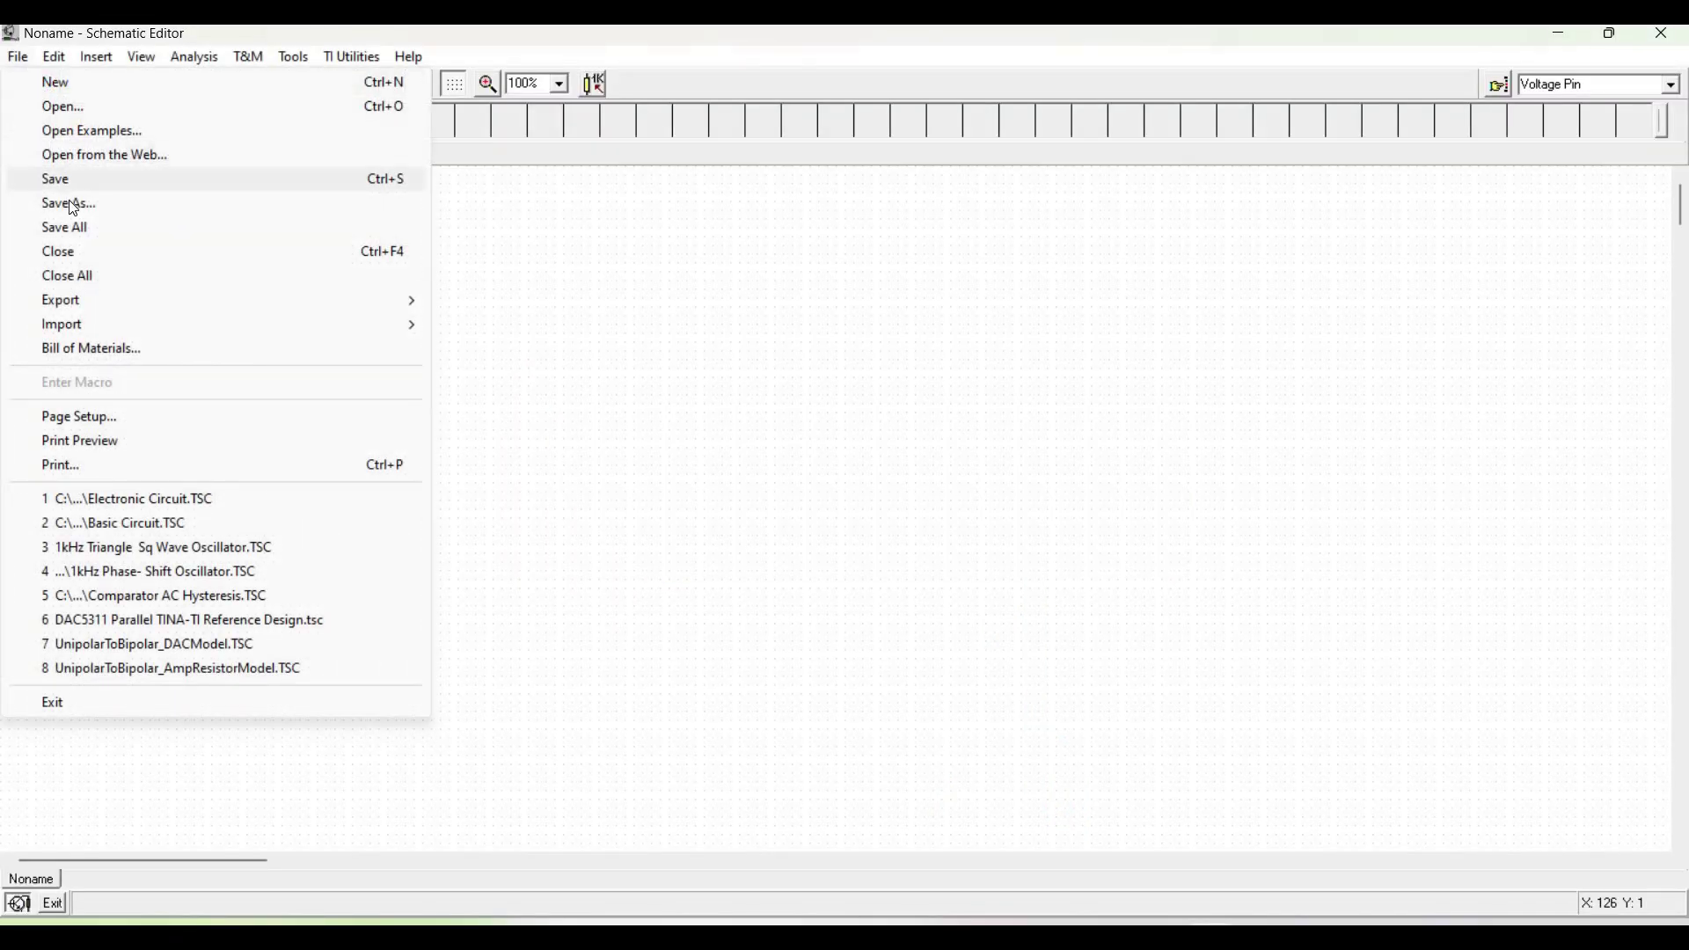
left_click(552, 380)
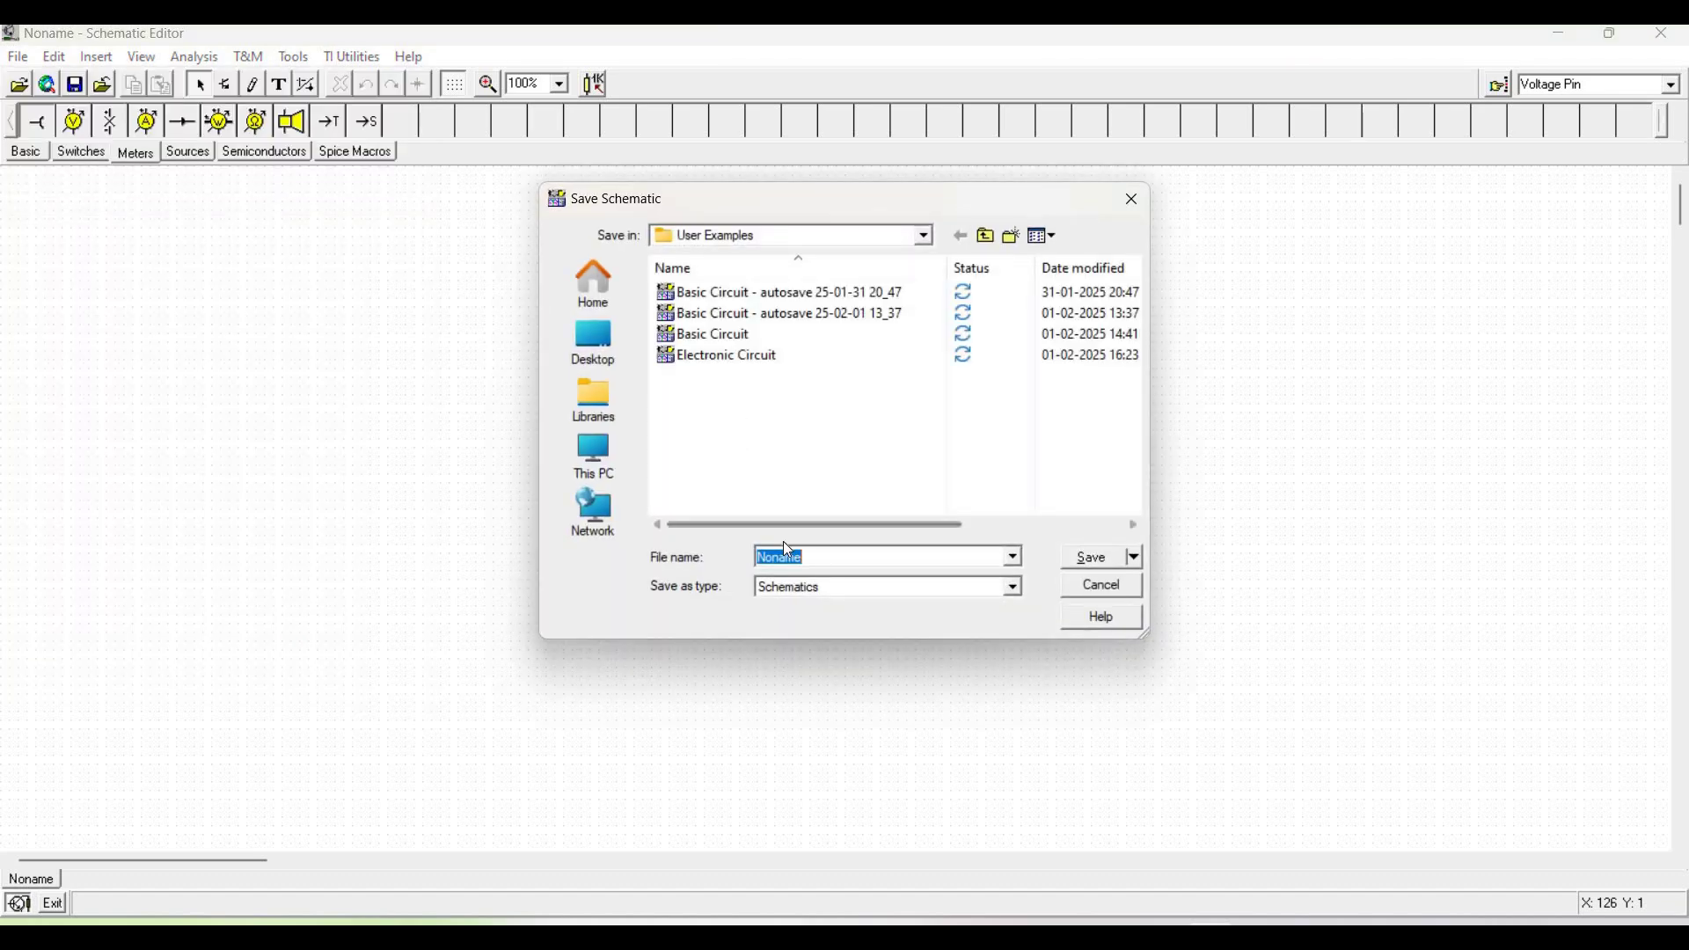
type("Tra")
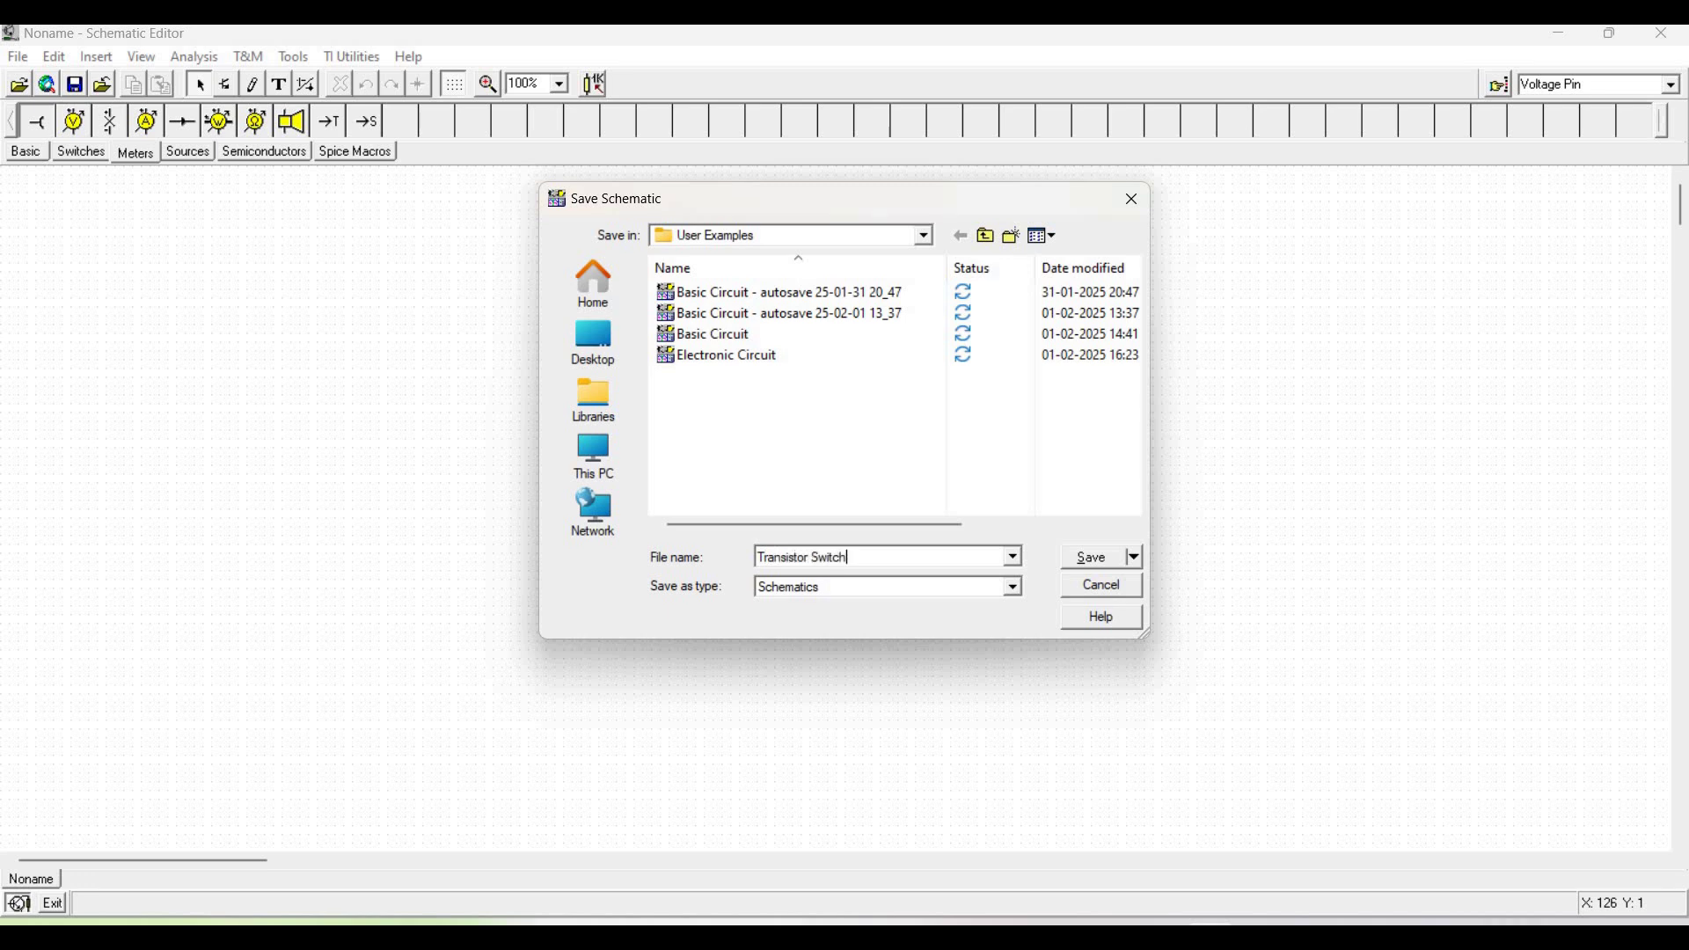
type("nsistor Switch")
left_click(1094, 564)
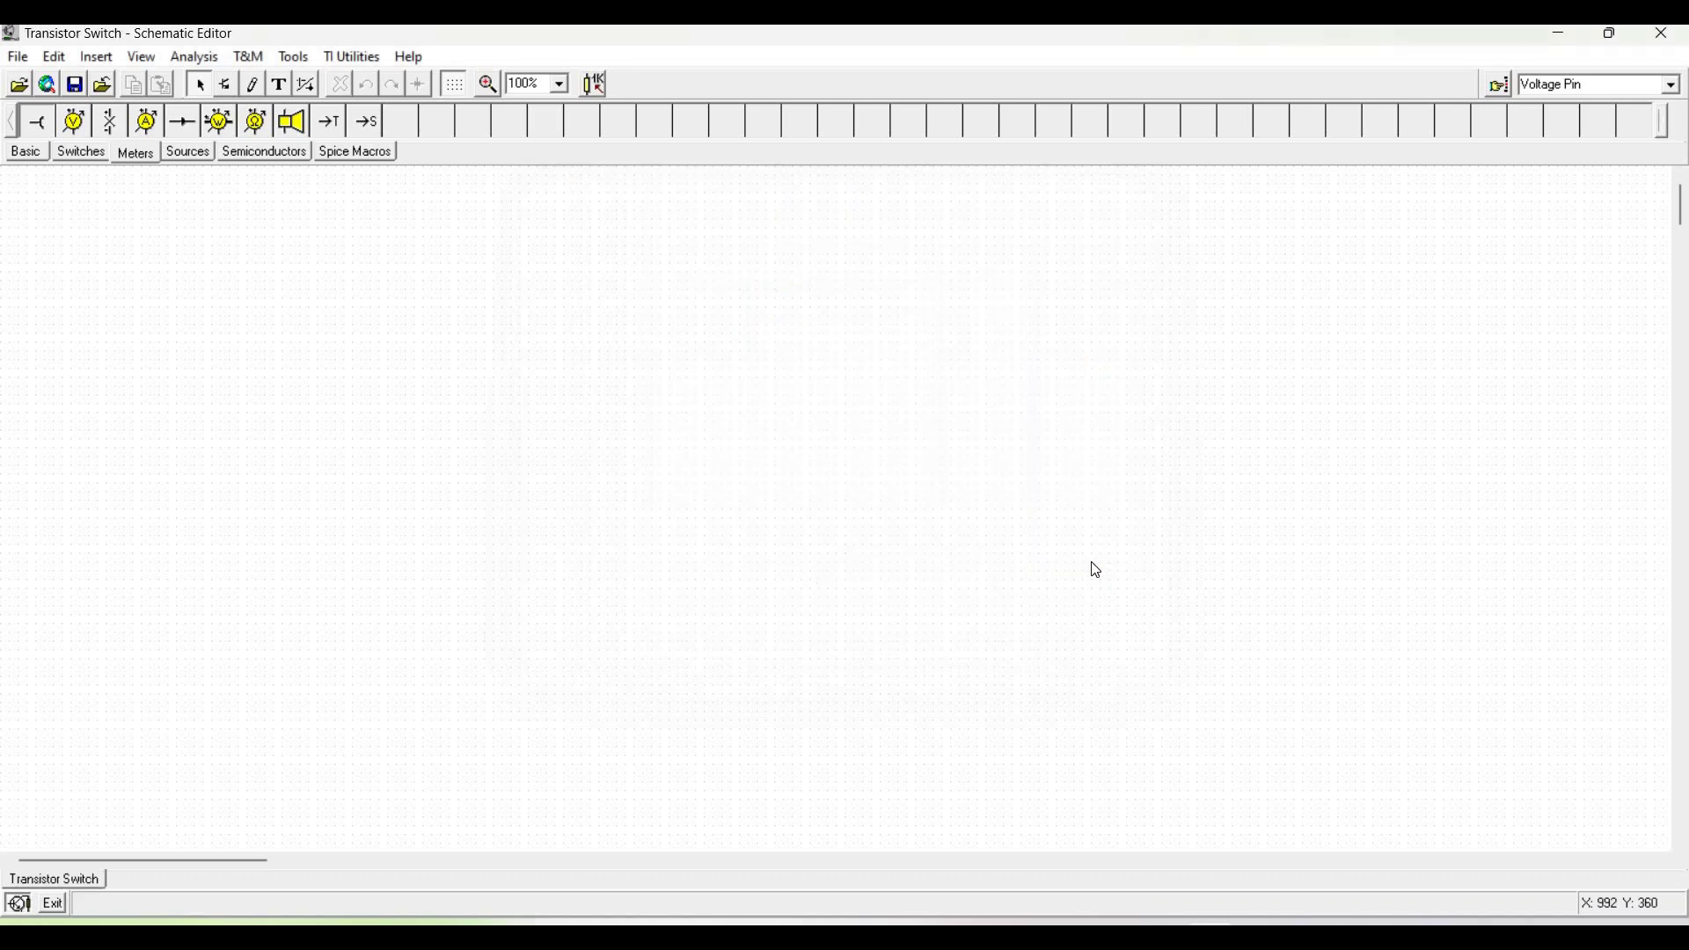
- Place a voltage source in the upper-left area of the schematic, rotated 180 degrees so its positive terminal faces down
left_click(40, 154)
left_click(75, 122)
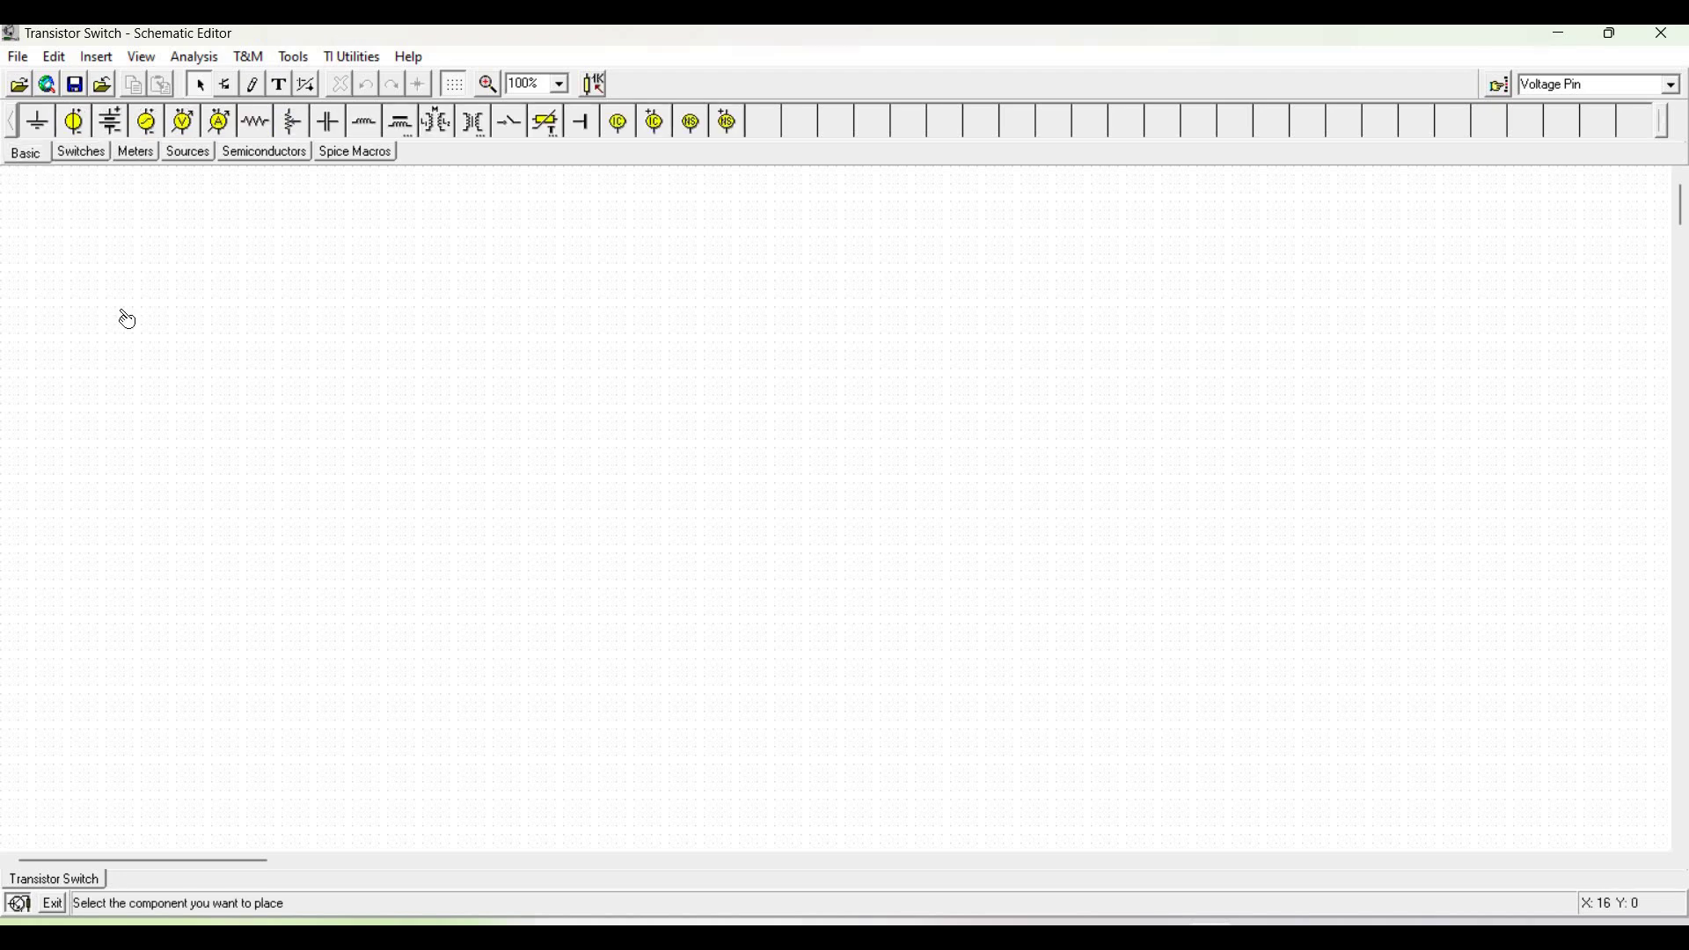
left_click(124, 318)
key("ctrl+r")
key("ctrl+r")
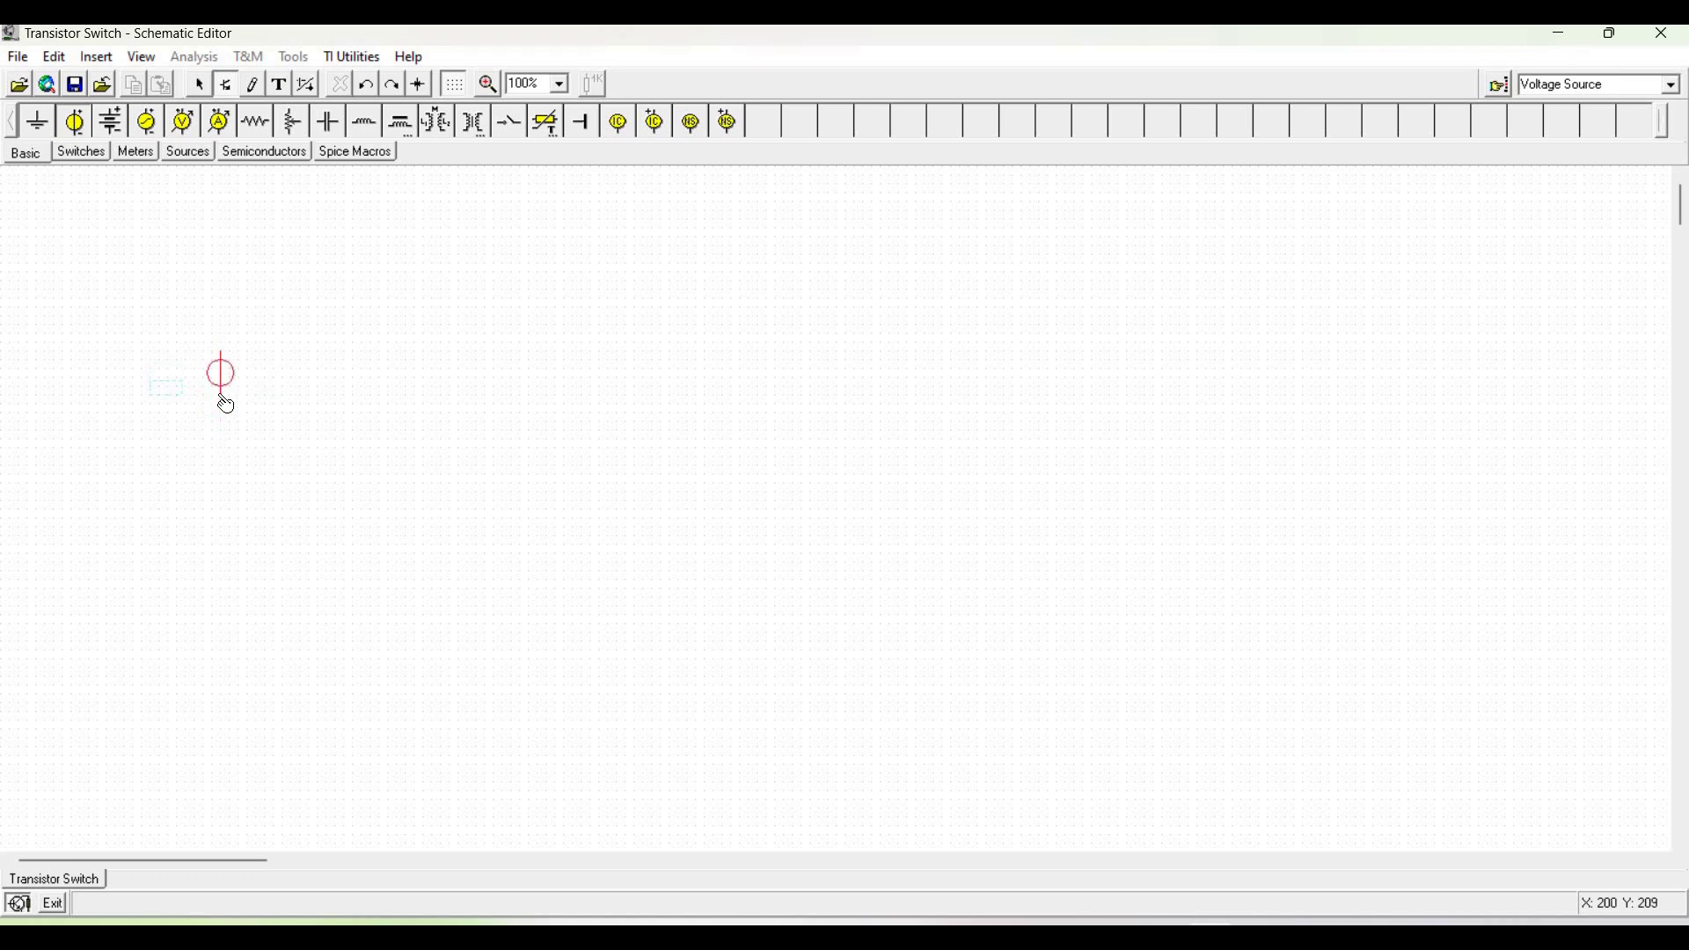
left_click(225, 411)
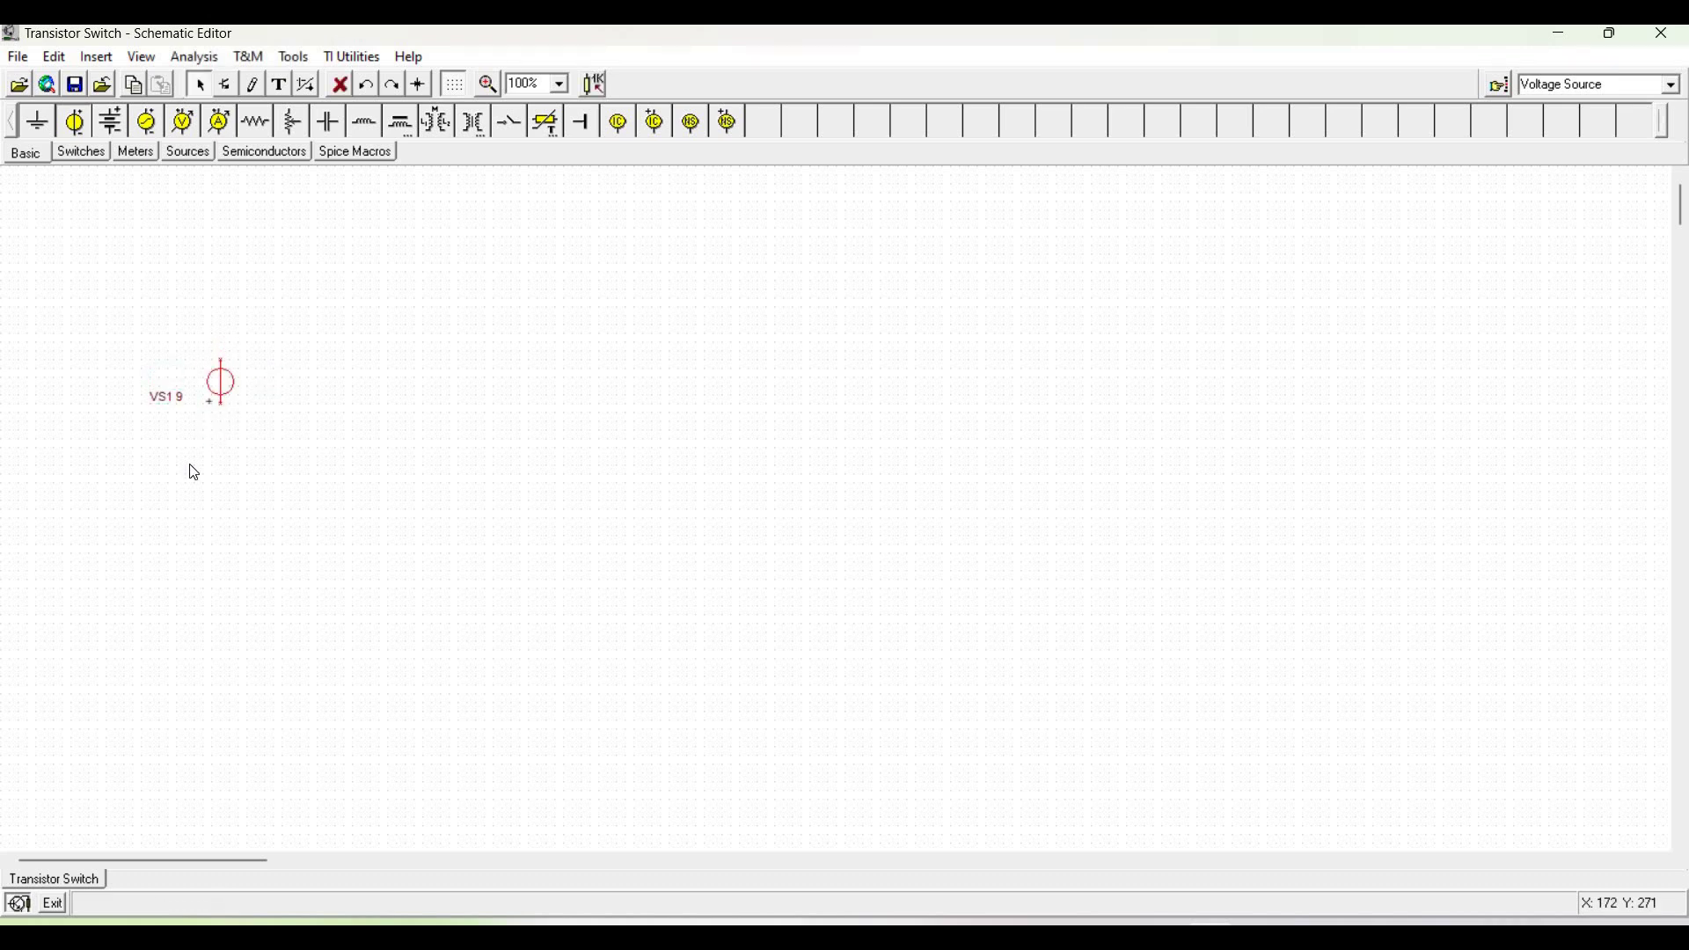
- Place a horizontal resistor below and right of the voltage source, and an NPN bipolar transistor in line to its right
left_click(254, 129)
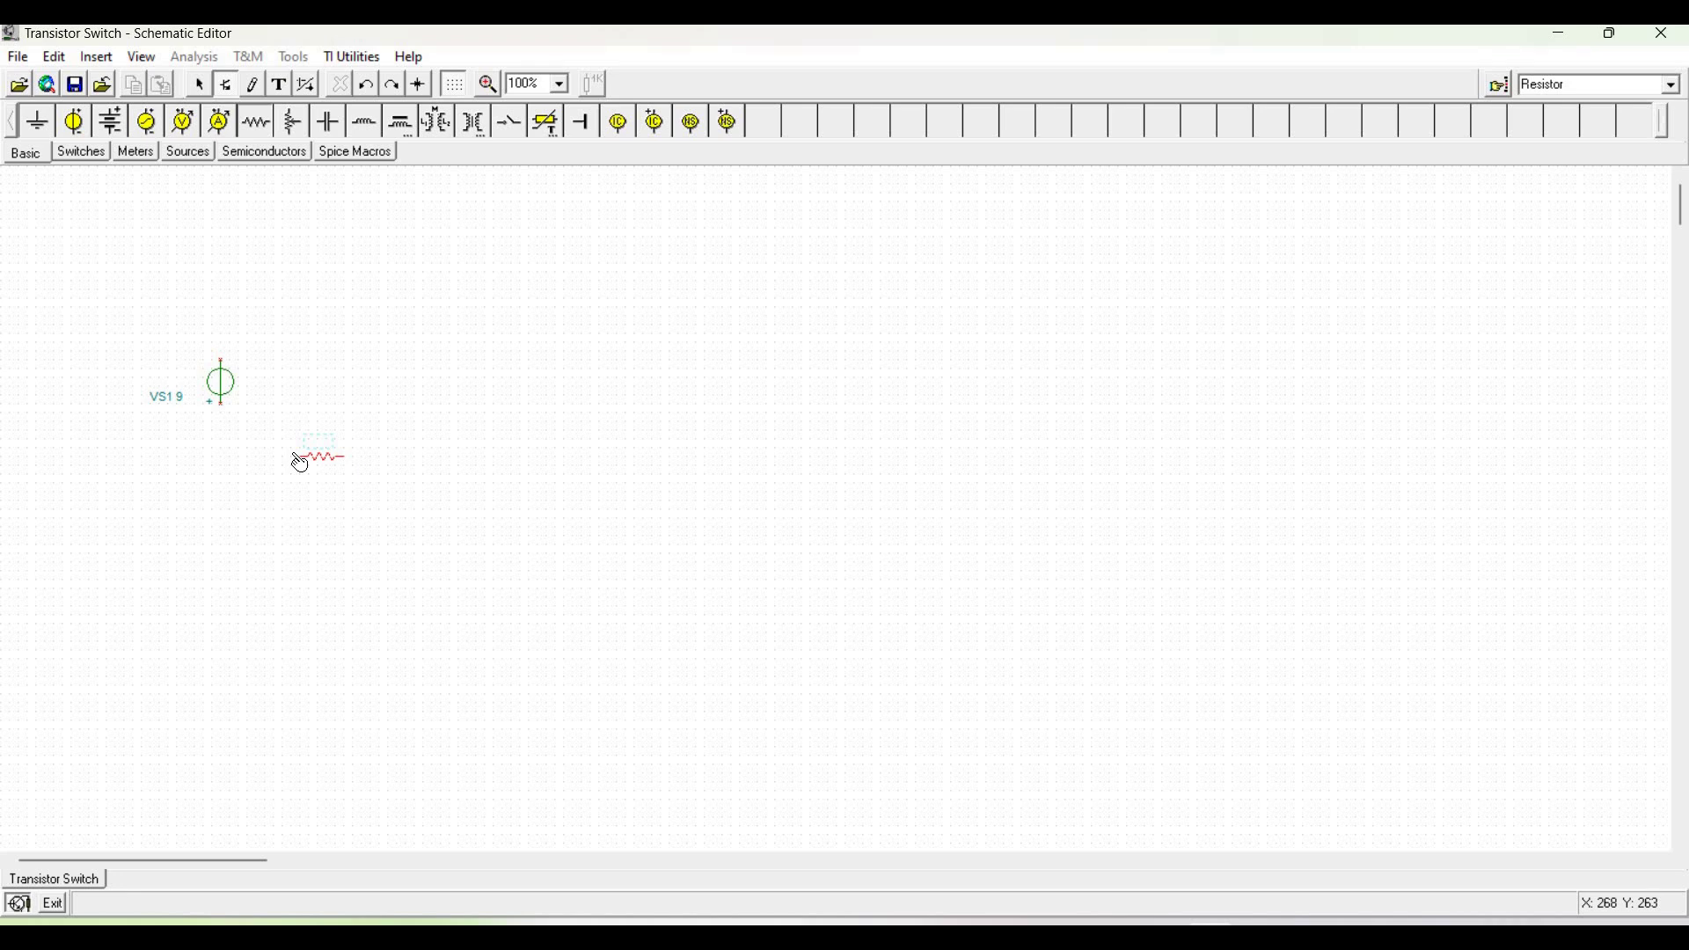
left_click(301, 449)
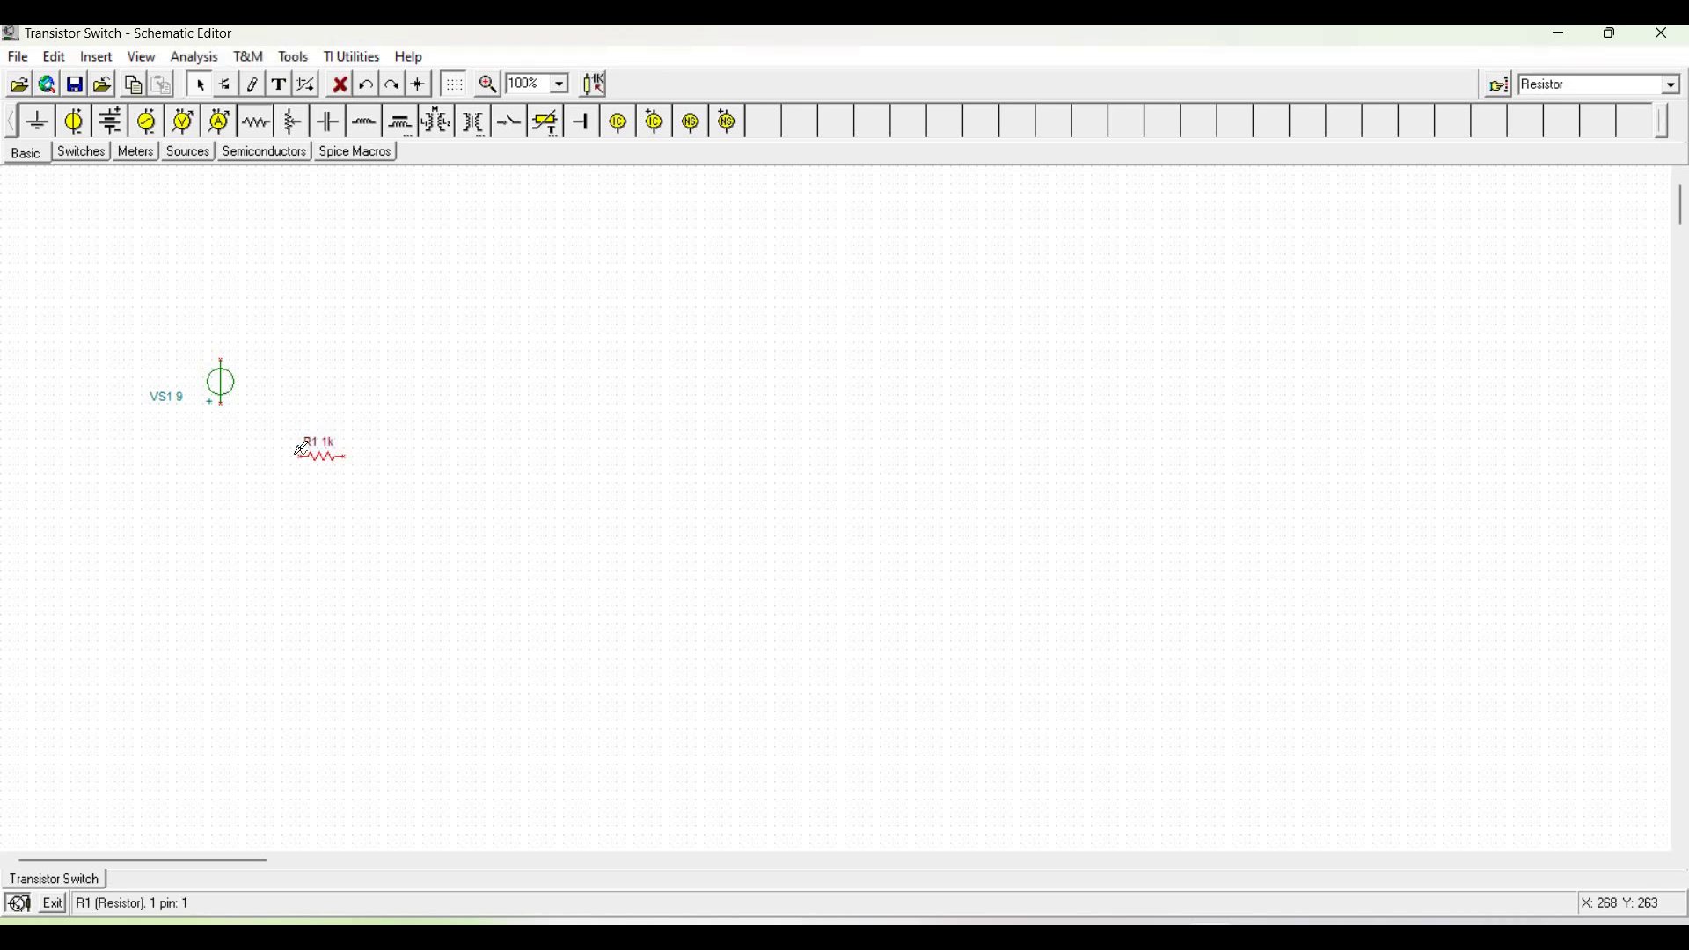
left_click(253, 151)
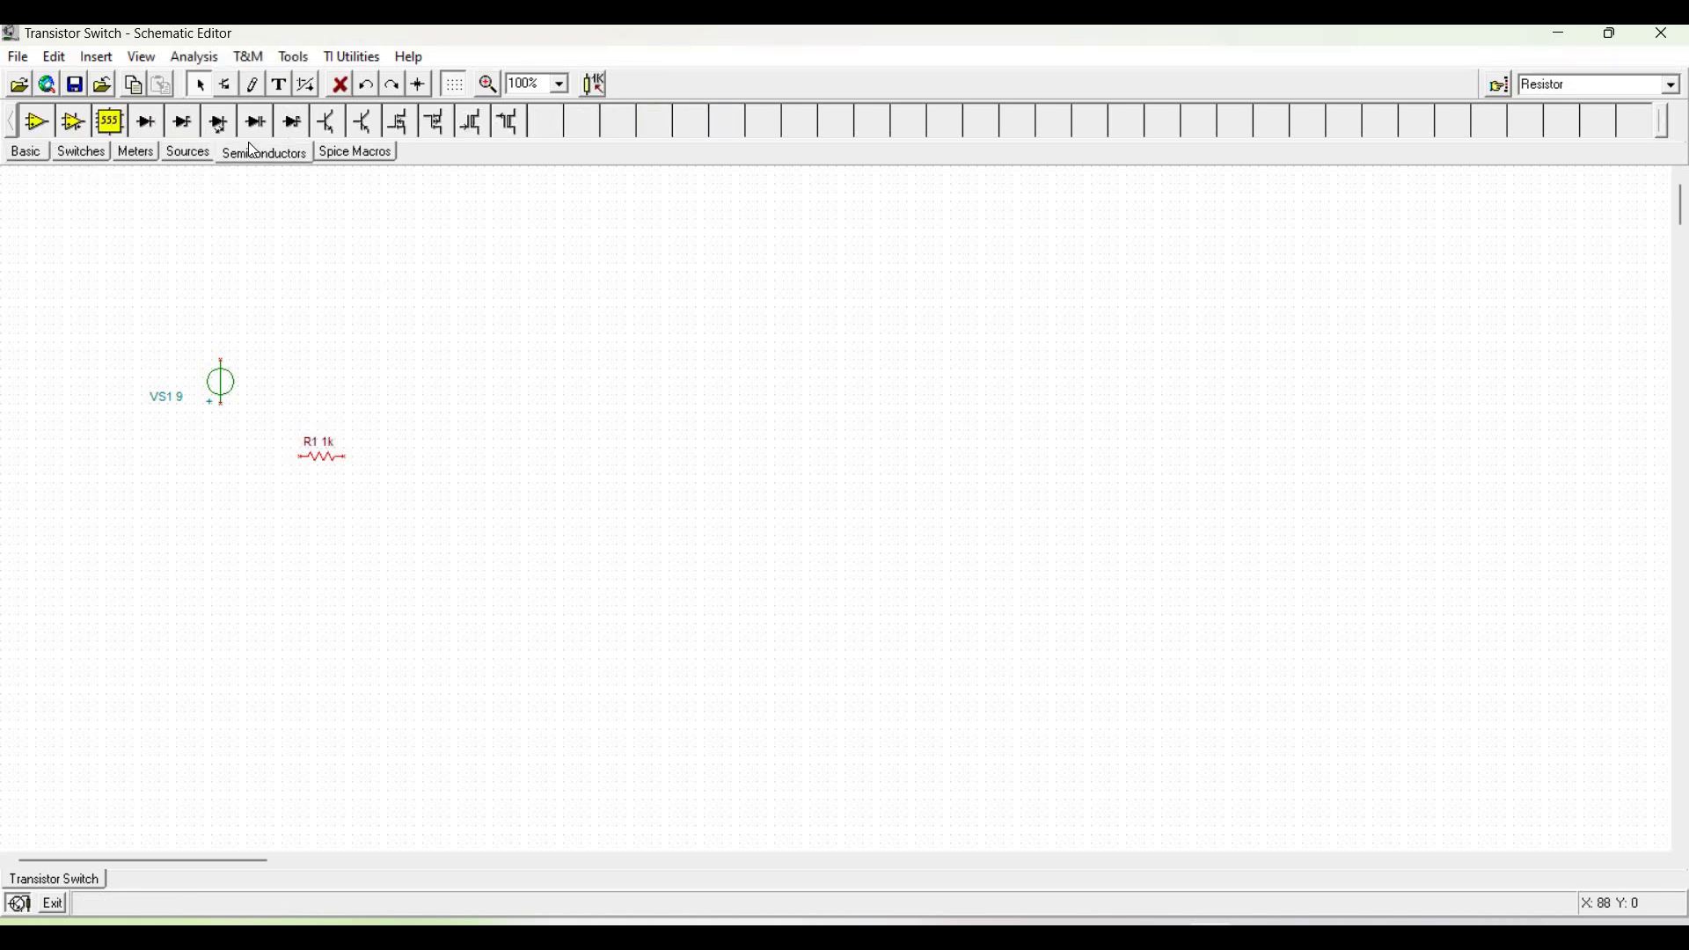
left_click(327, 122)
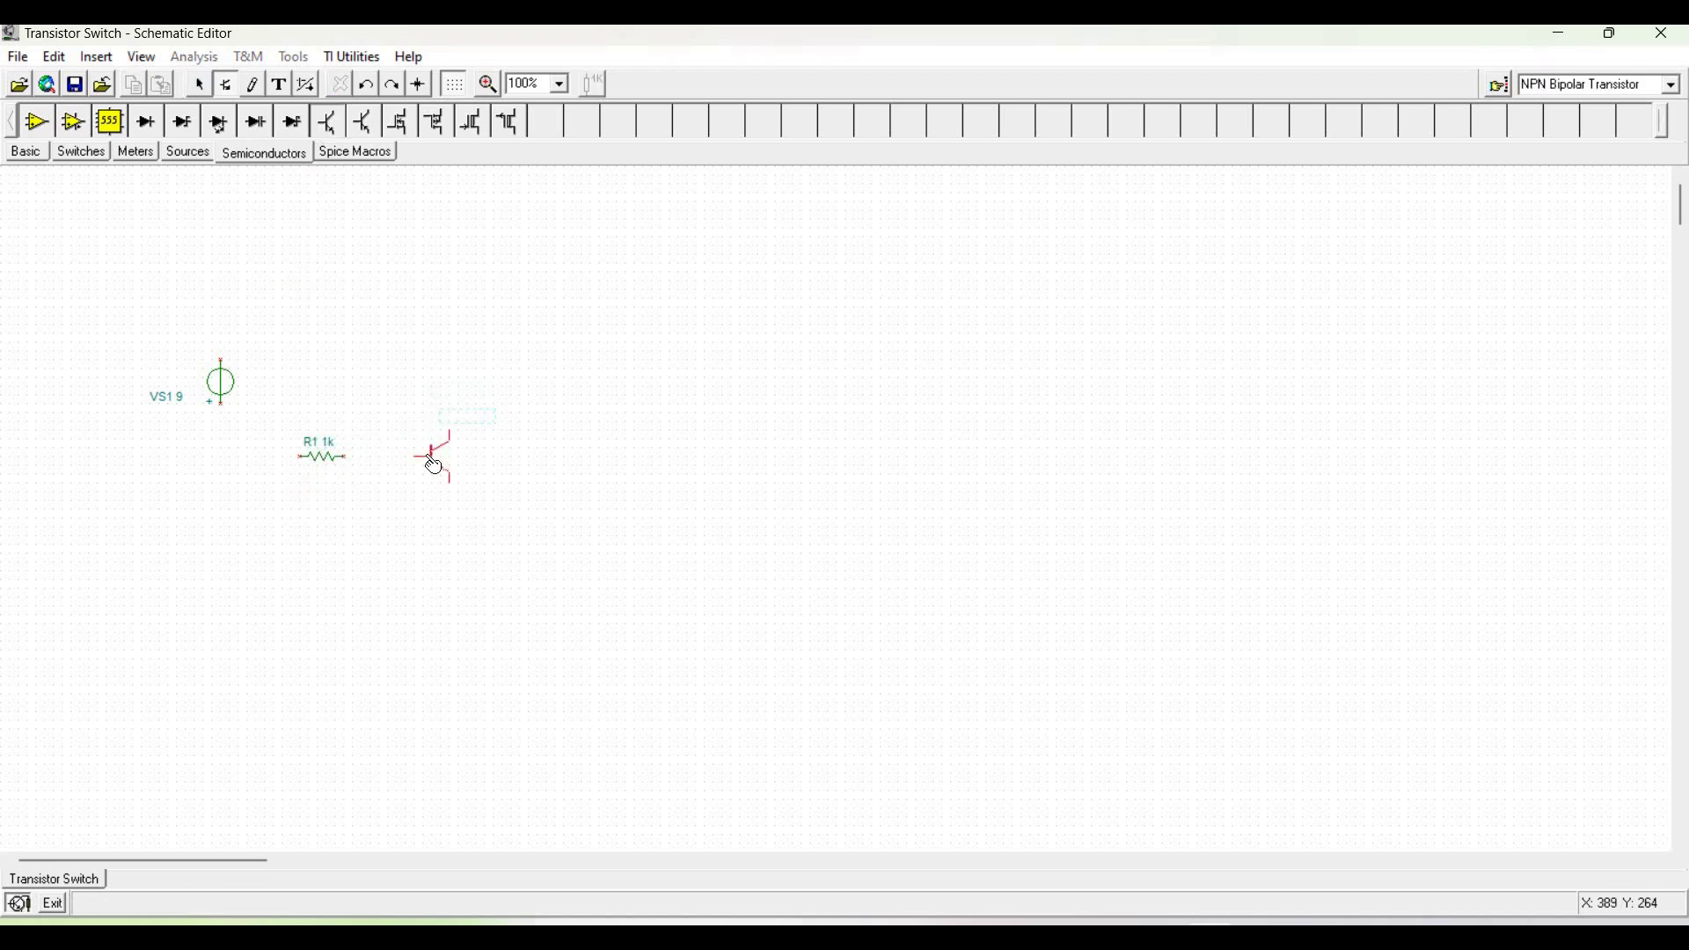
left_click(434, 464)
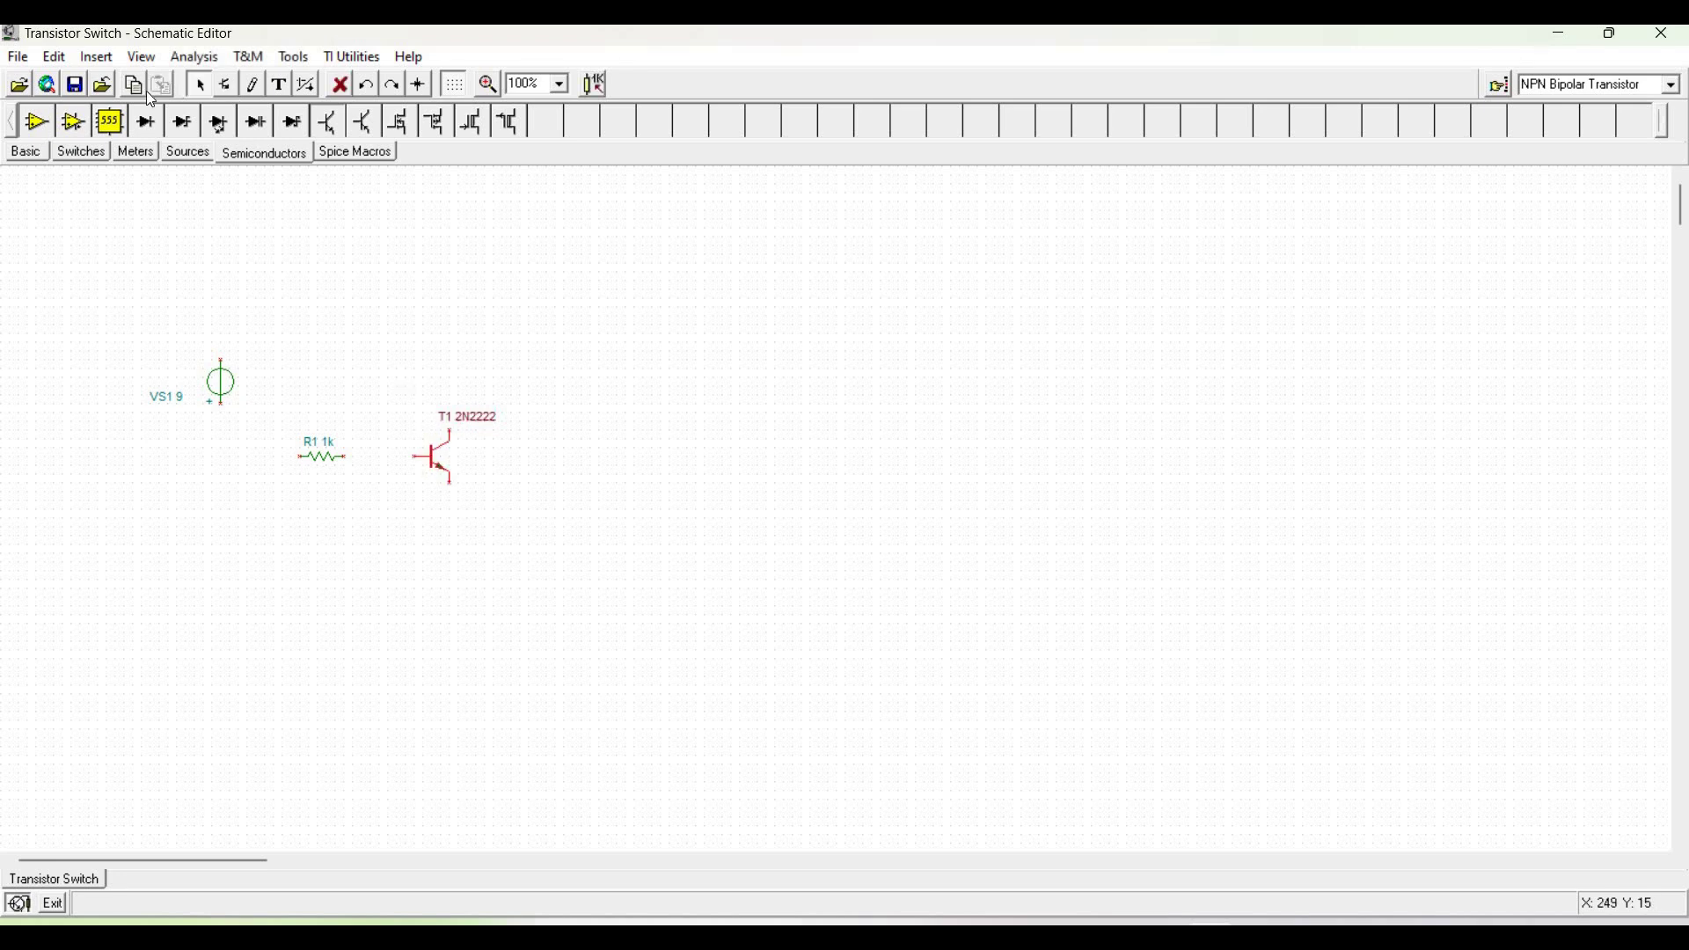
- Place a vertically rotated resistor above the transistor's collector and move the voltage source further up
left_click(25, 152)
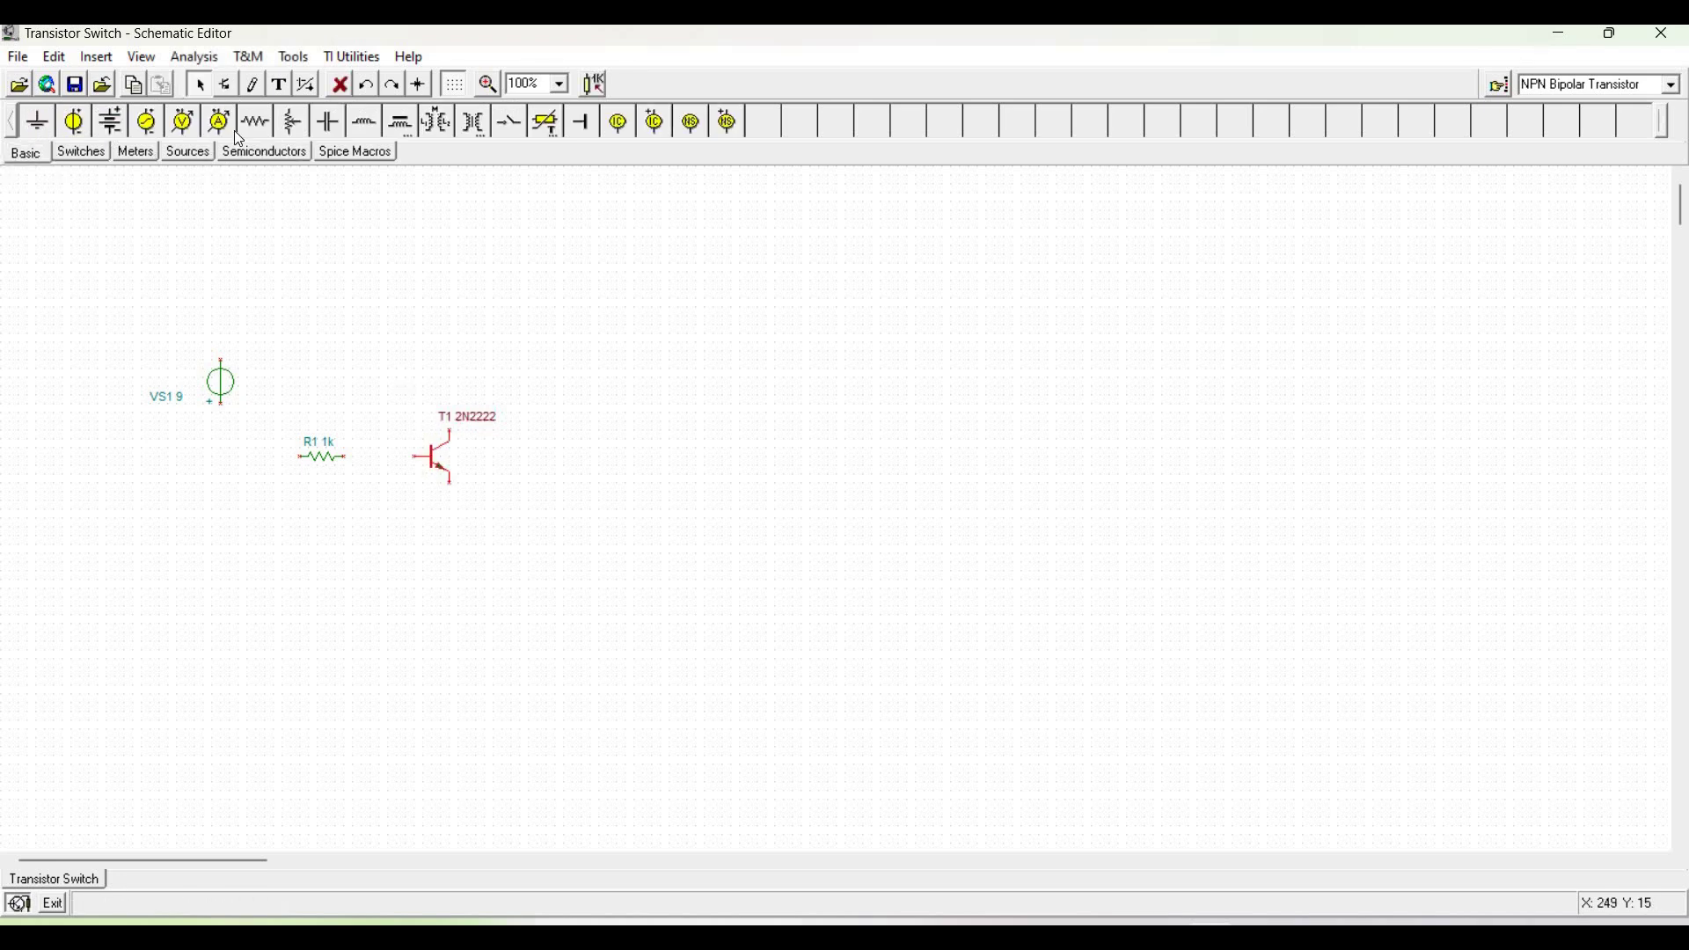
left_click(255, 124)
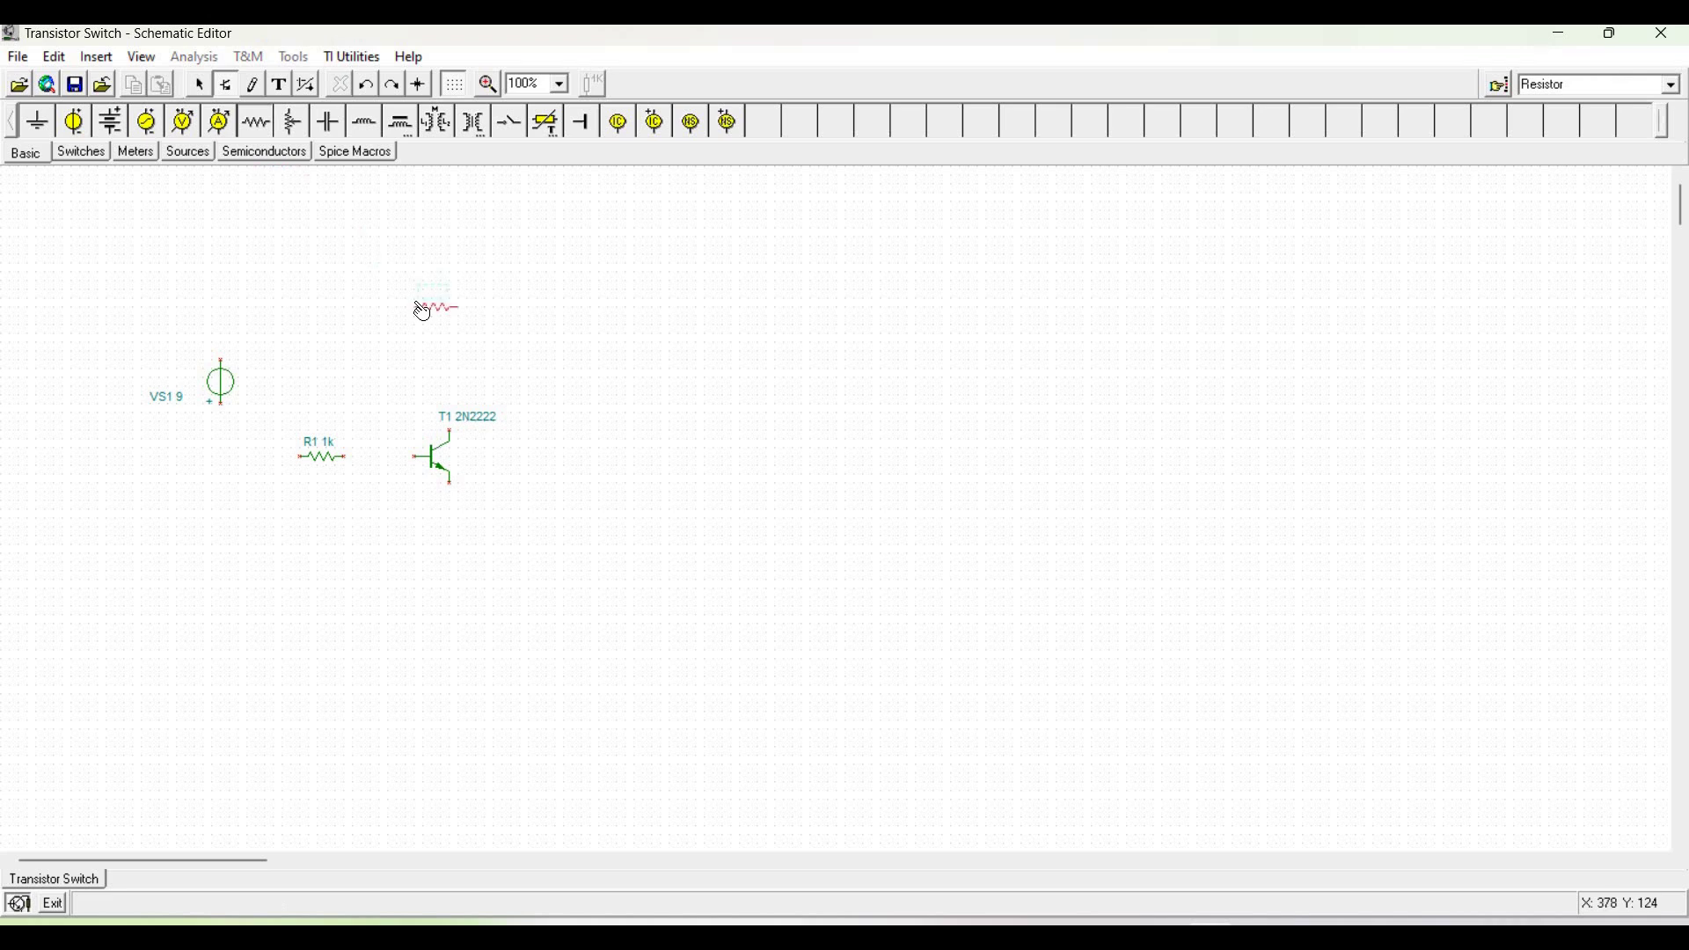
key("ctrl+r")
left_click(450, 325)
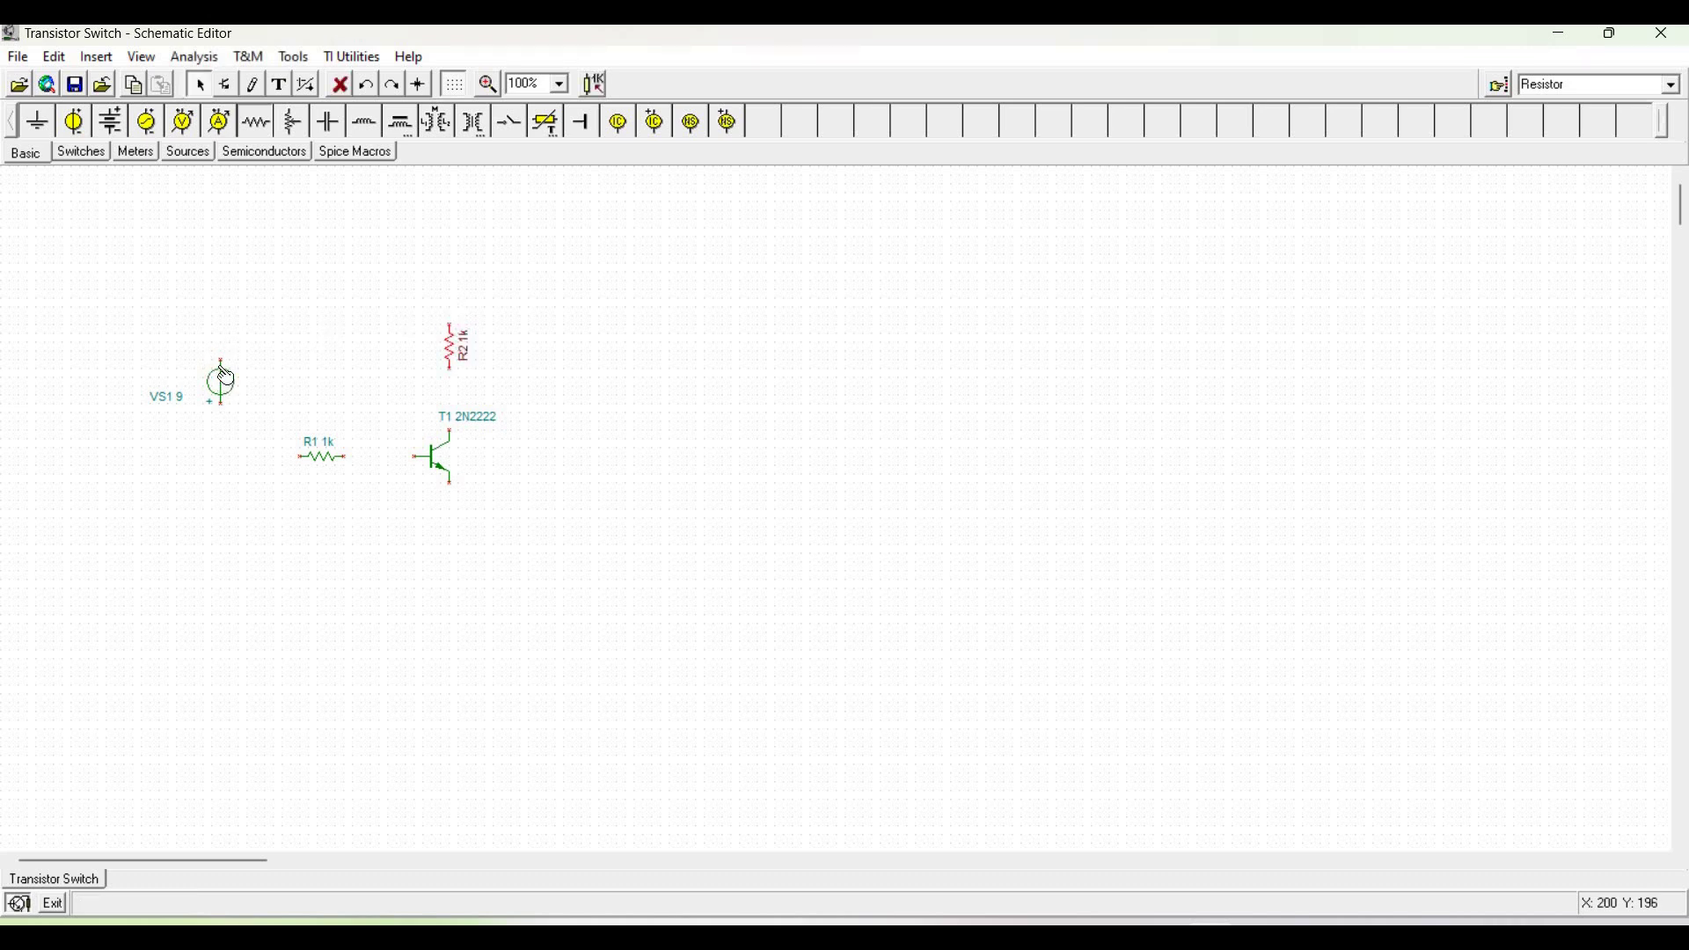
left_click_drag(225, 378, 232, 304)
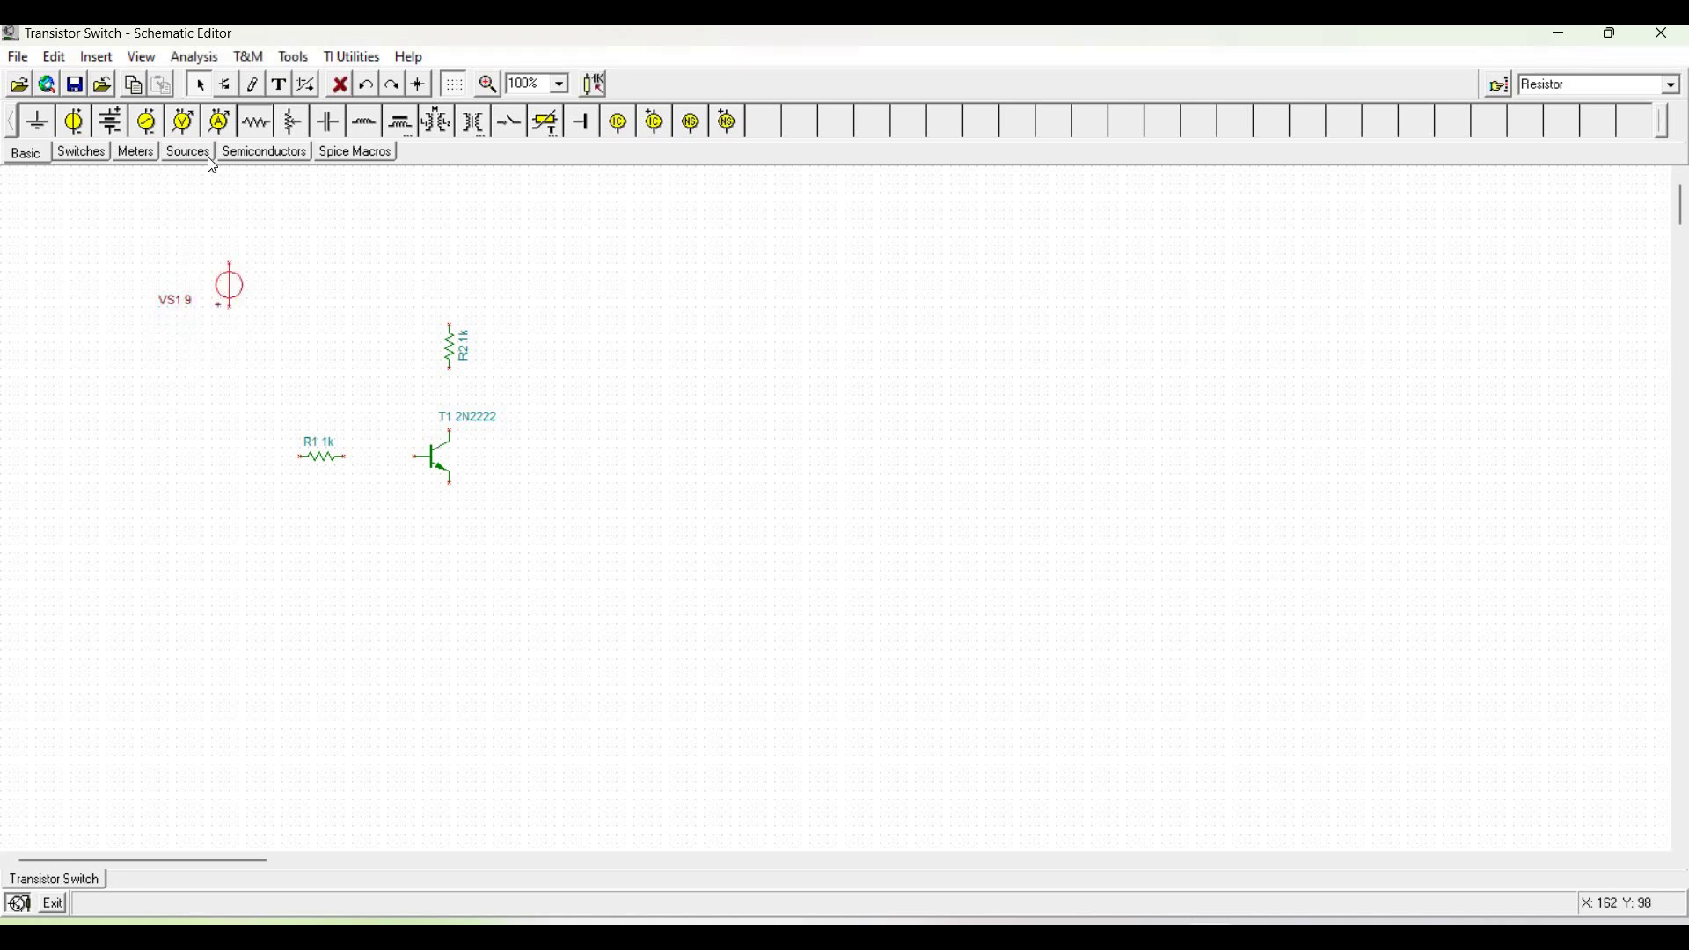
- Place an LED below the transistor's emitter, rotated vertically with its anode facing up
left_click(277, 155)
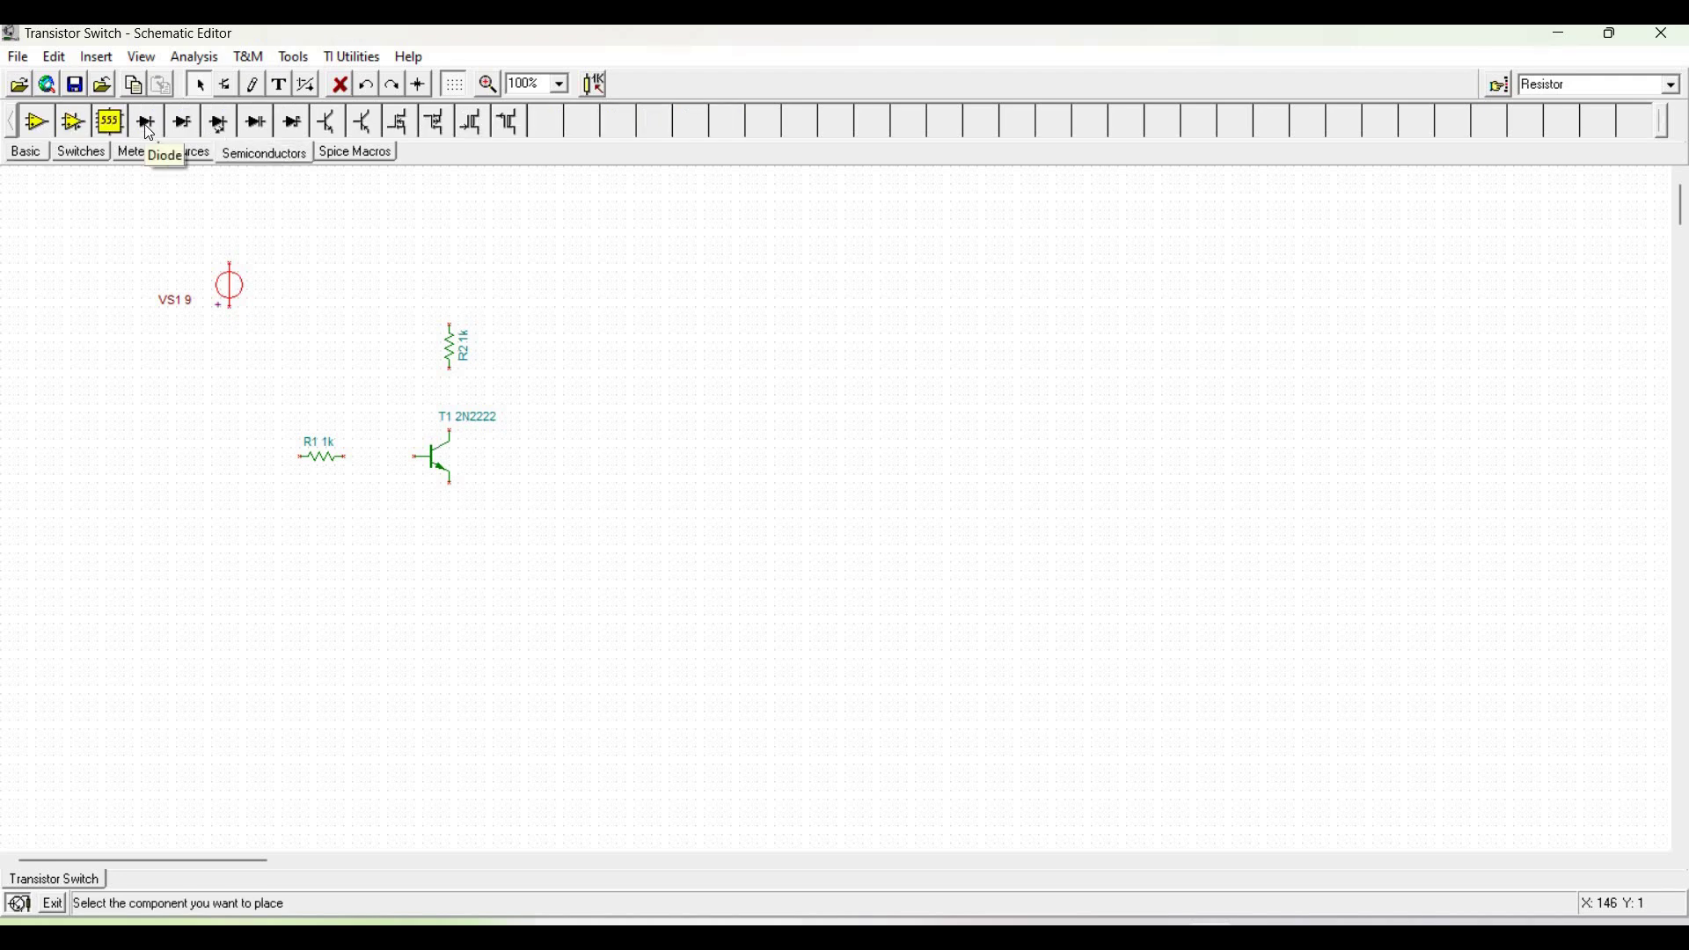
left_click(219, 126)
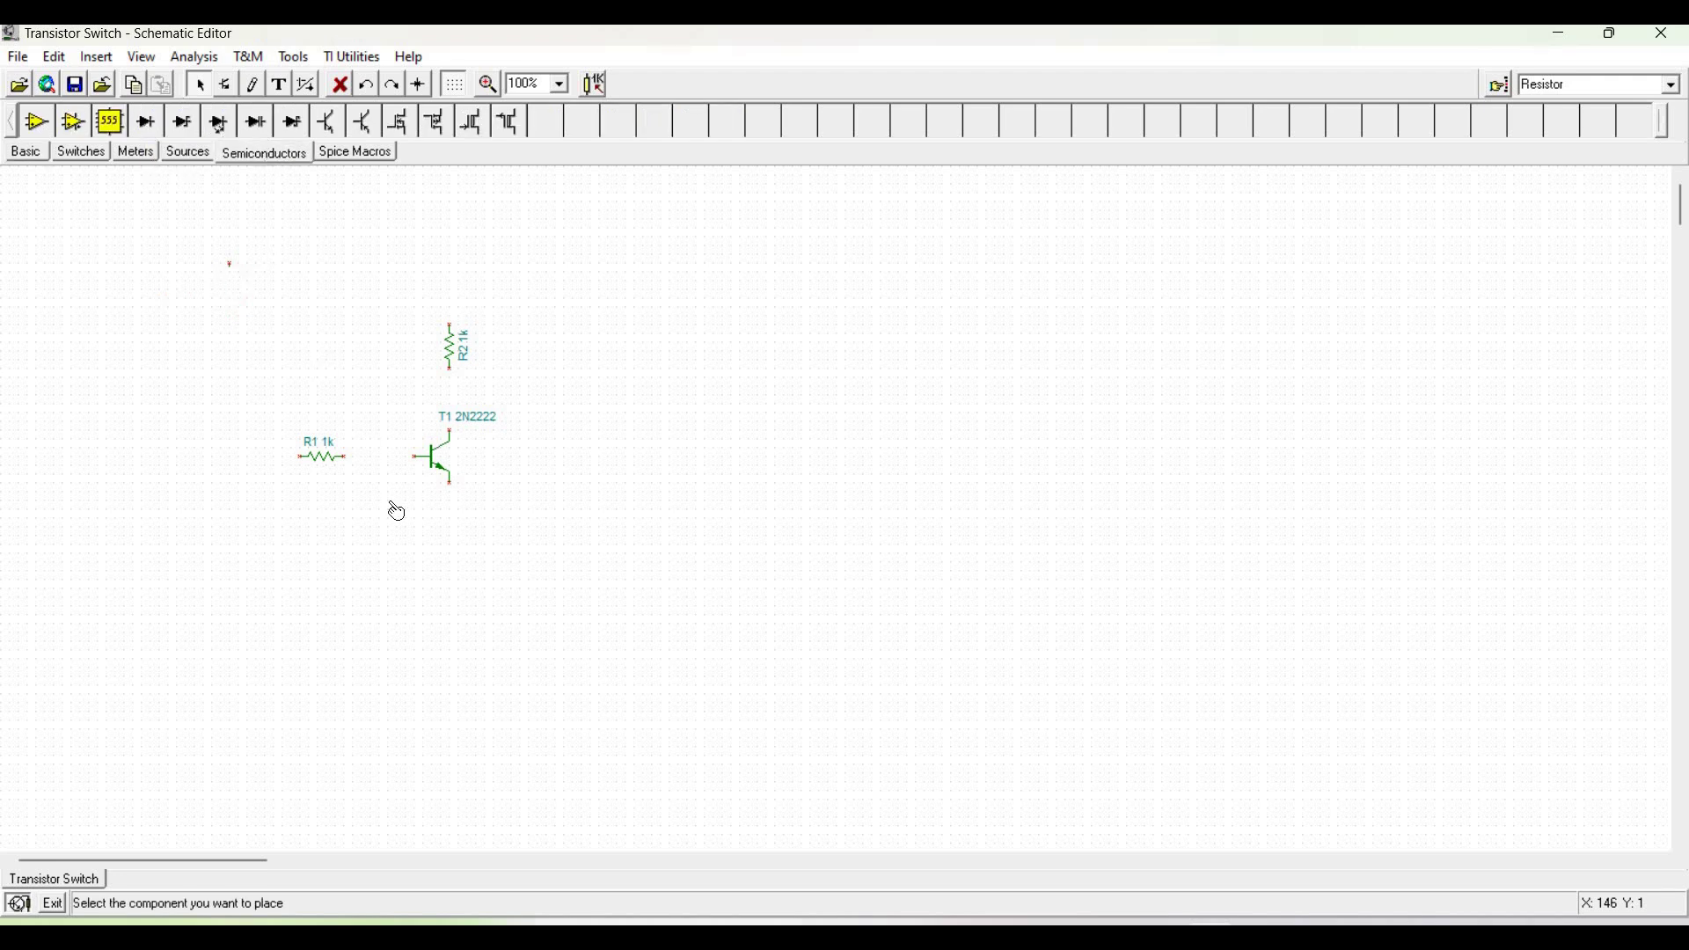
key("ctrl+r")
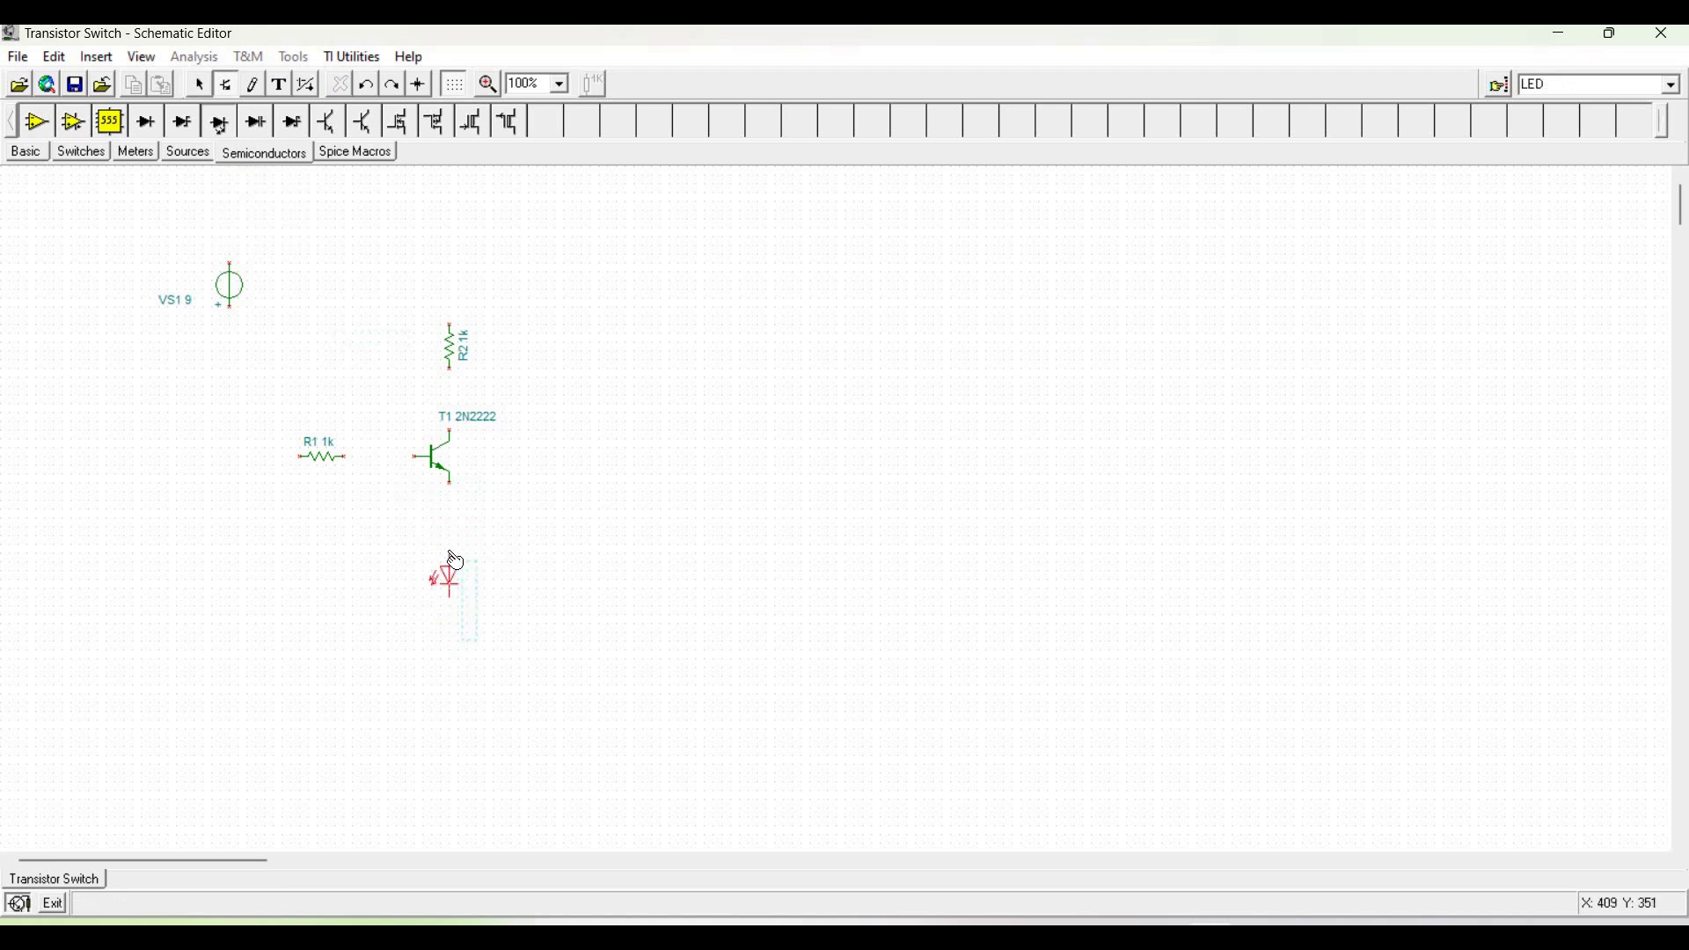
left_click(454, 560)
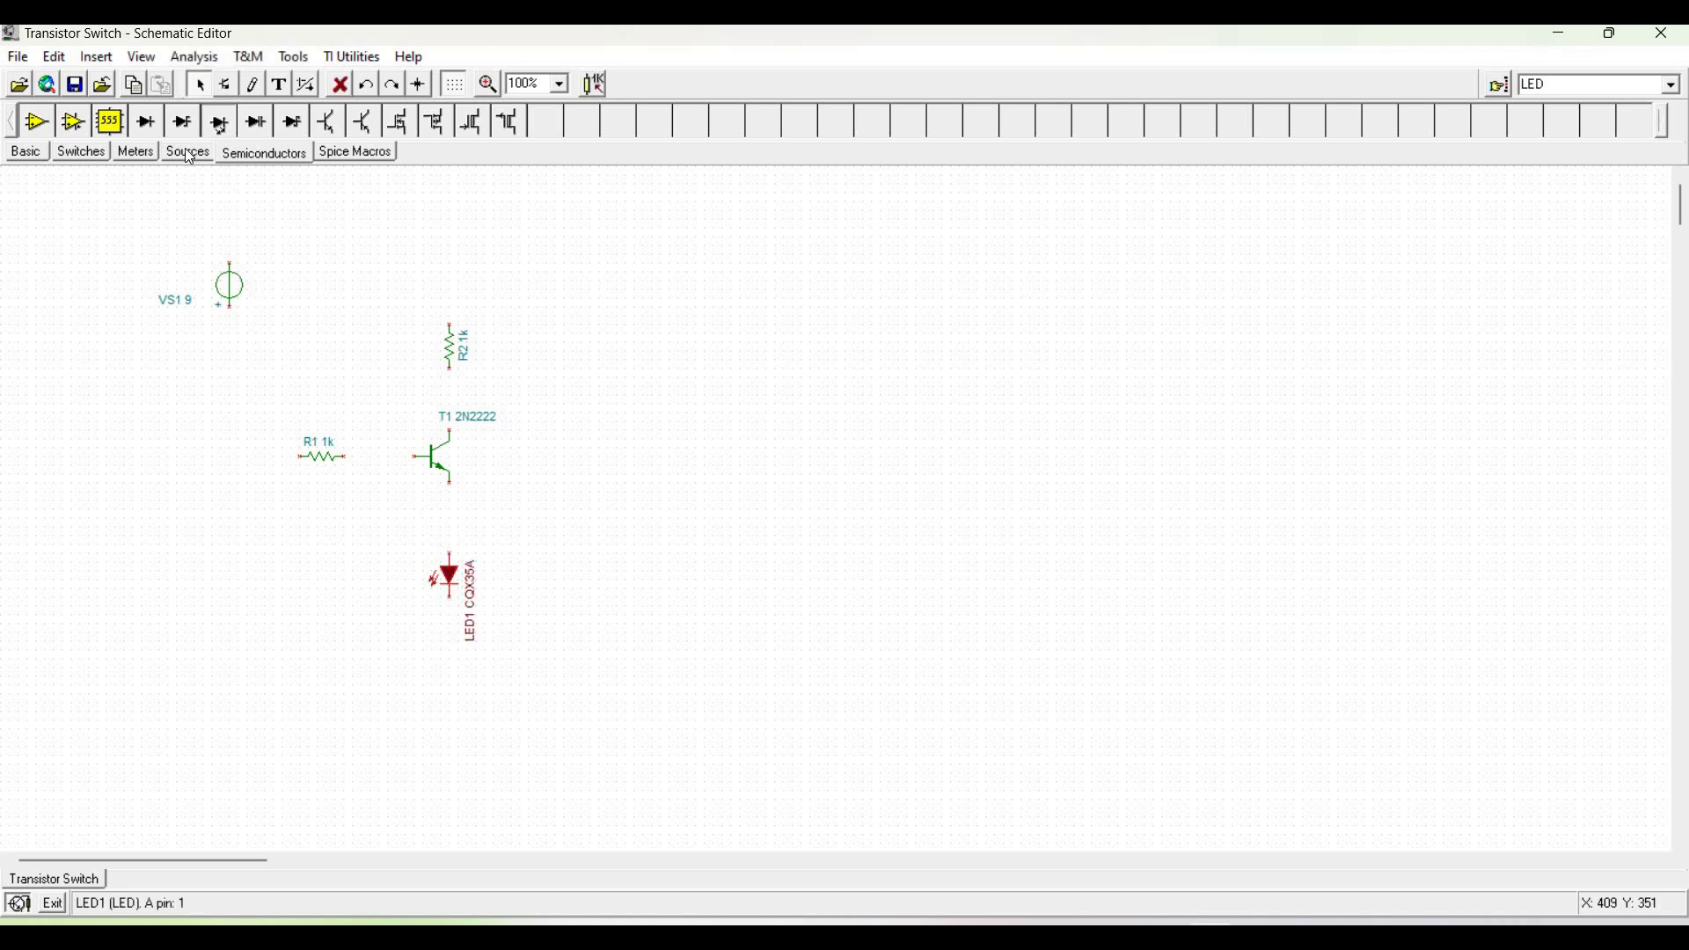
- Place a basic open switch directly left of the horizontal base resistor R1
left_click(88, 155)
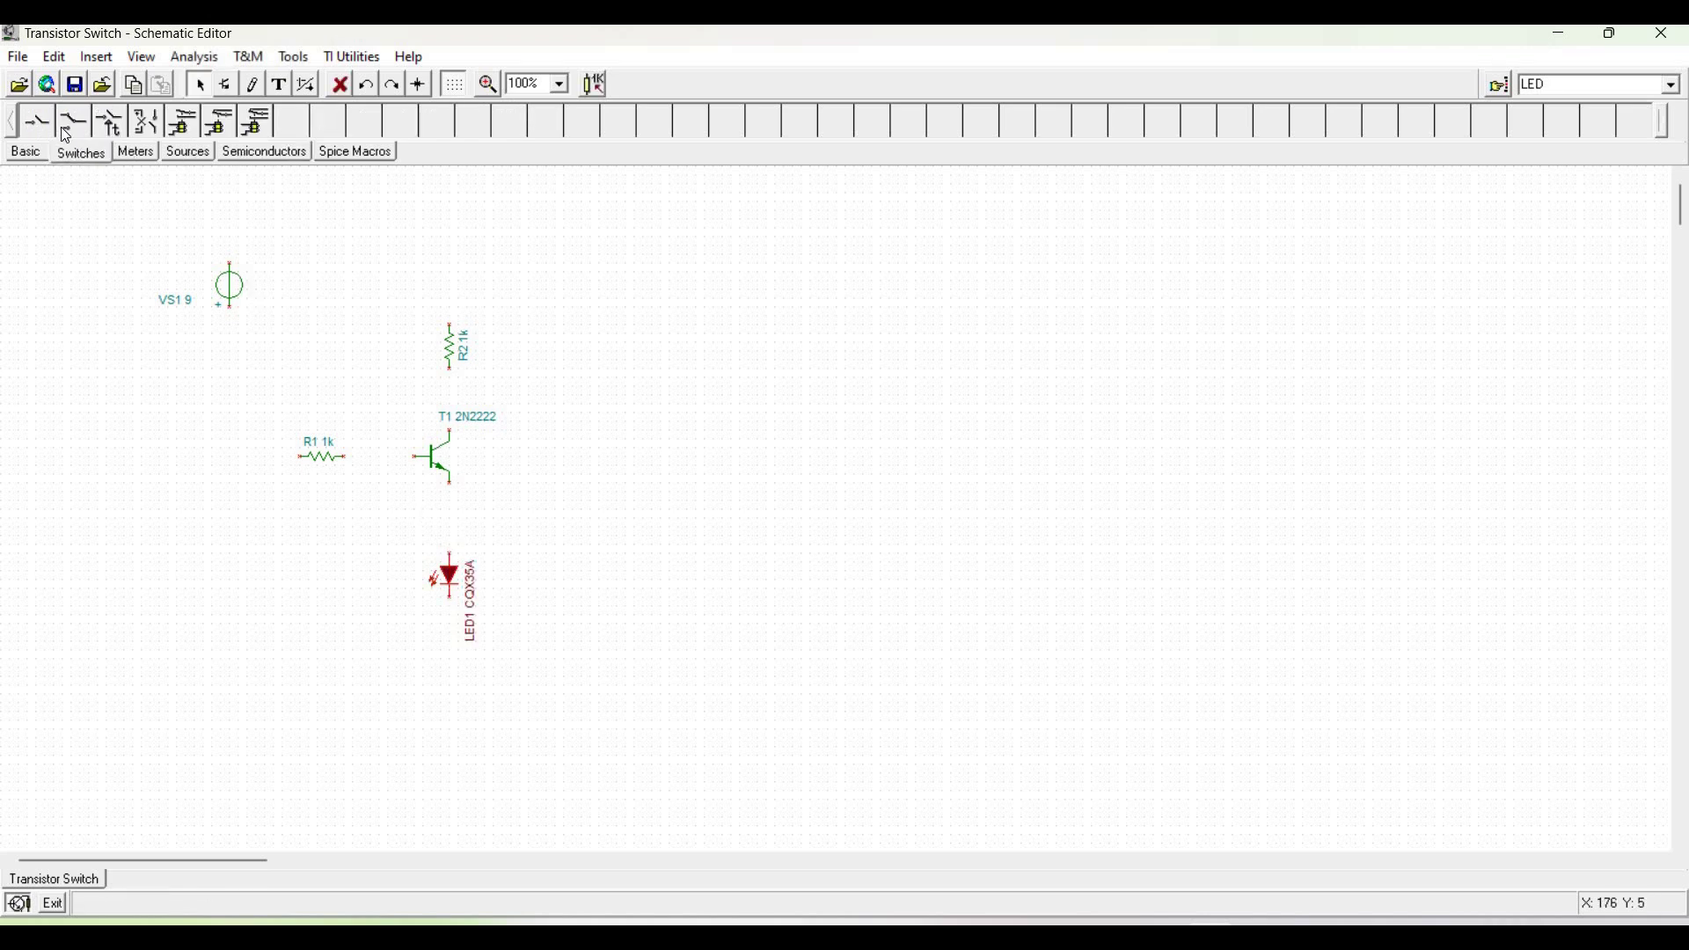
left_click(38, 121)
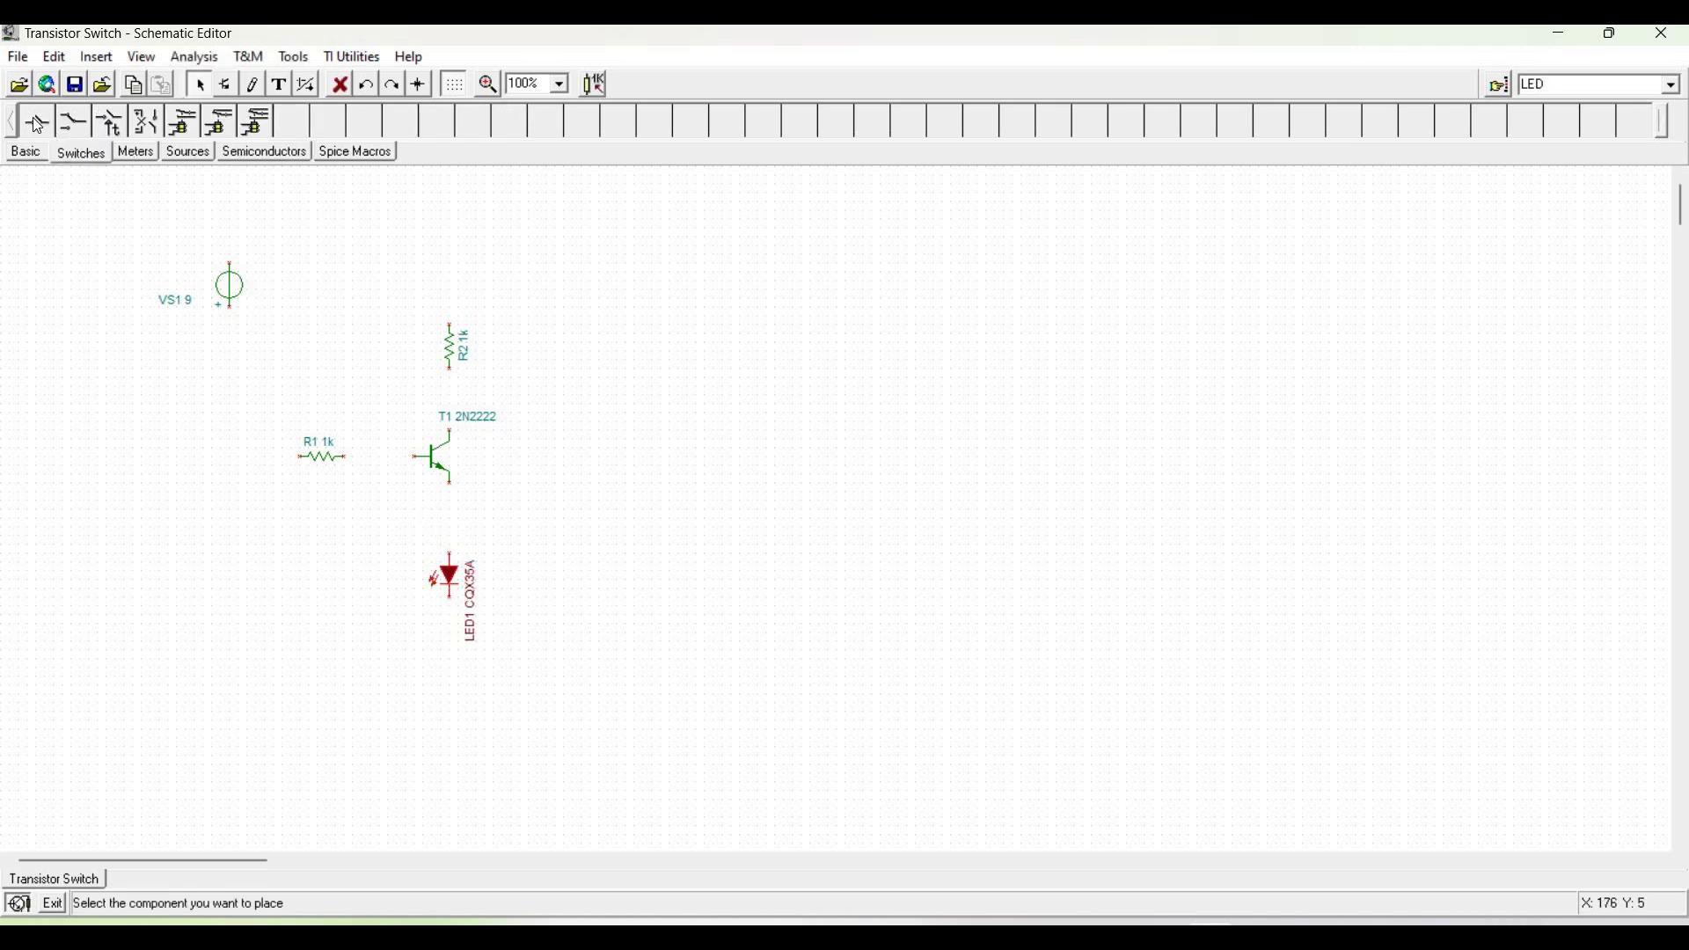
left_click(244, 452)
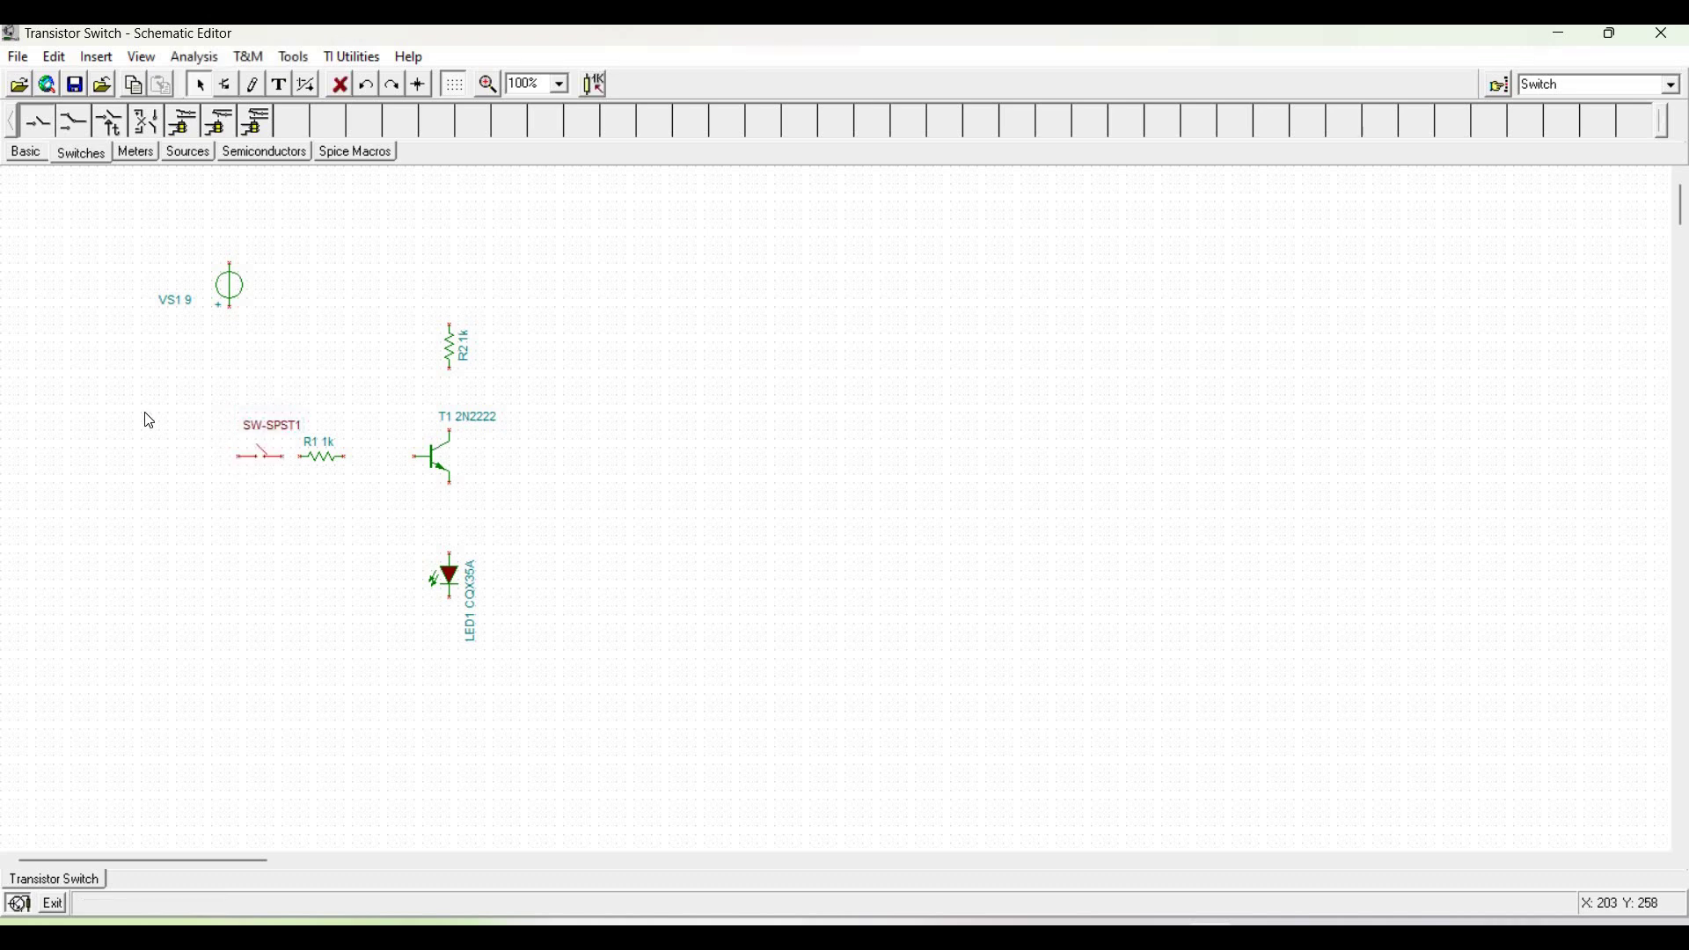
- Place a ground symbol directly above the voltage source
left_click(26, 152)
left_click(39, 123)
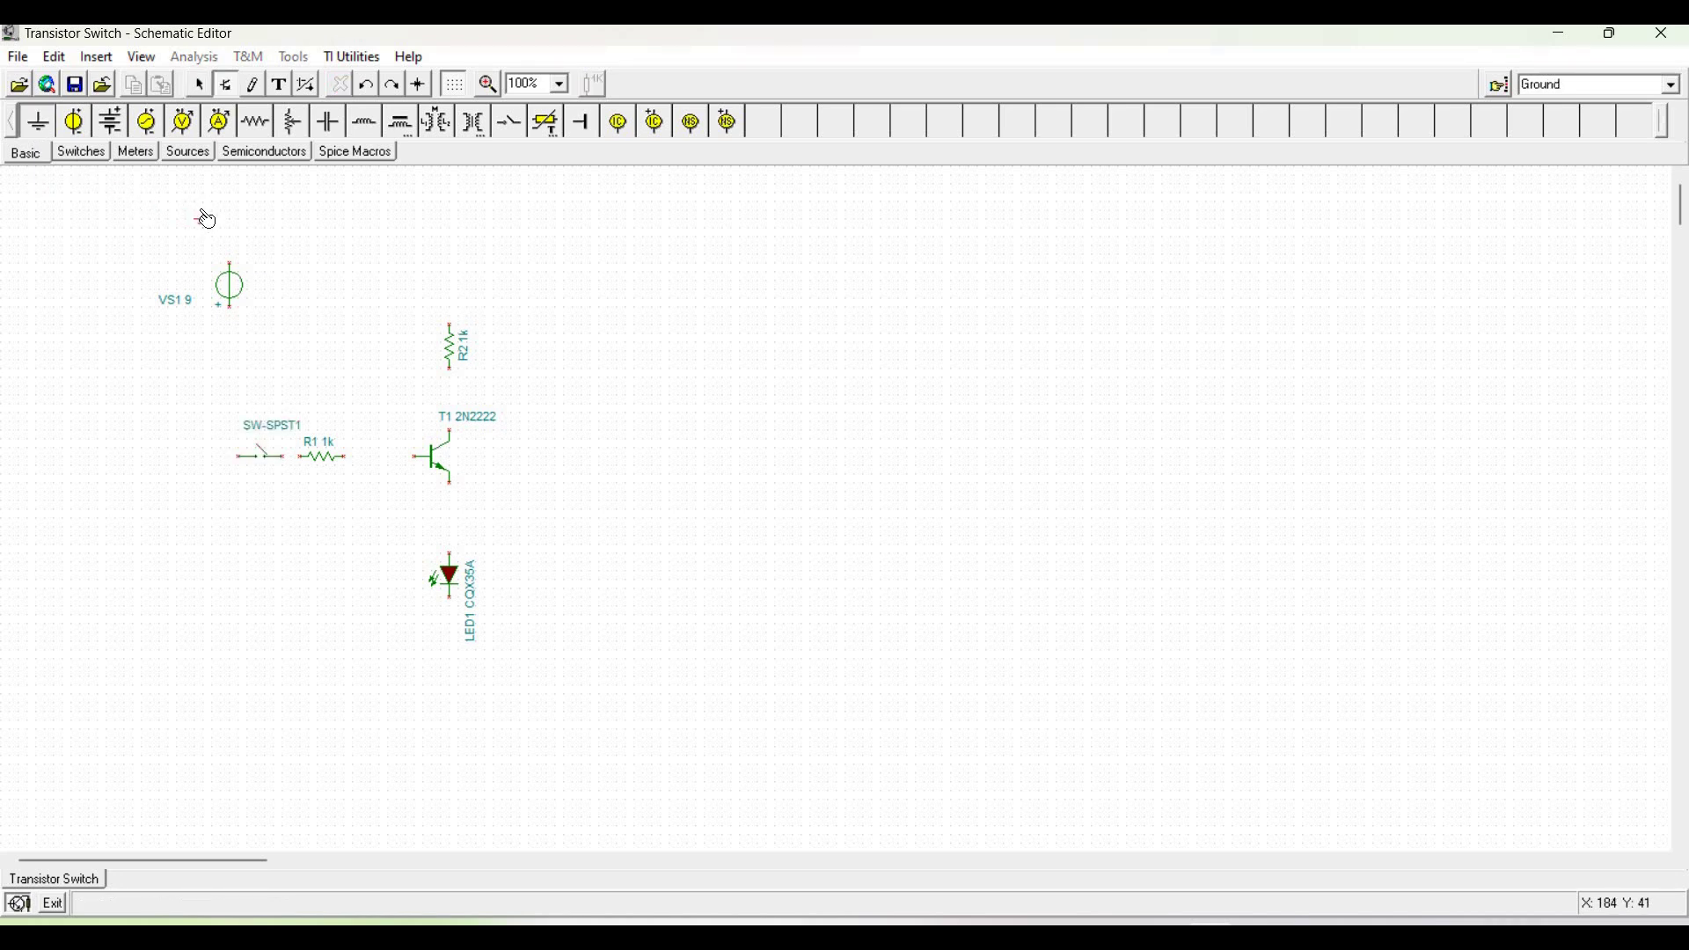
left_click(235, 214)
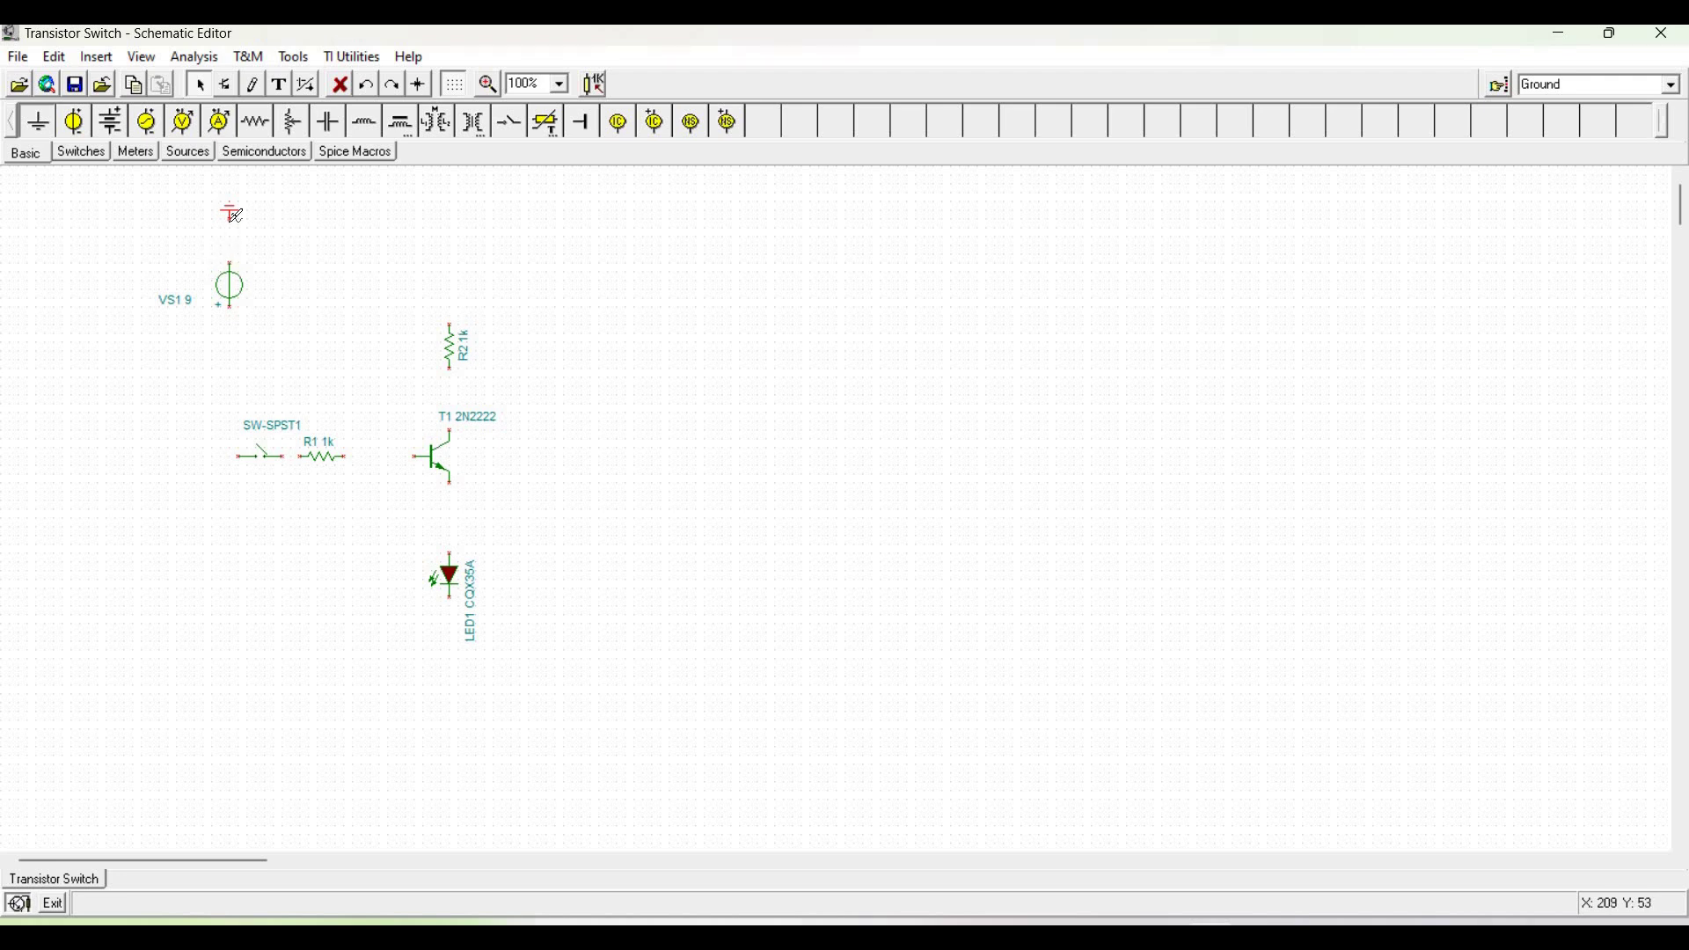
- Wire the ground, voltage source, switch, R1 and transistor base in series, and connect the emitter to the LED's anode
left_click_drag(236, 216, 242, 455)
left_click_drag(294, 449, 304, 457)
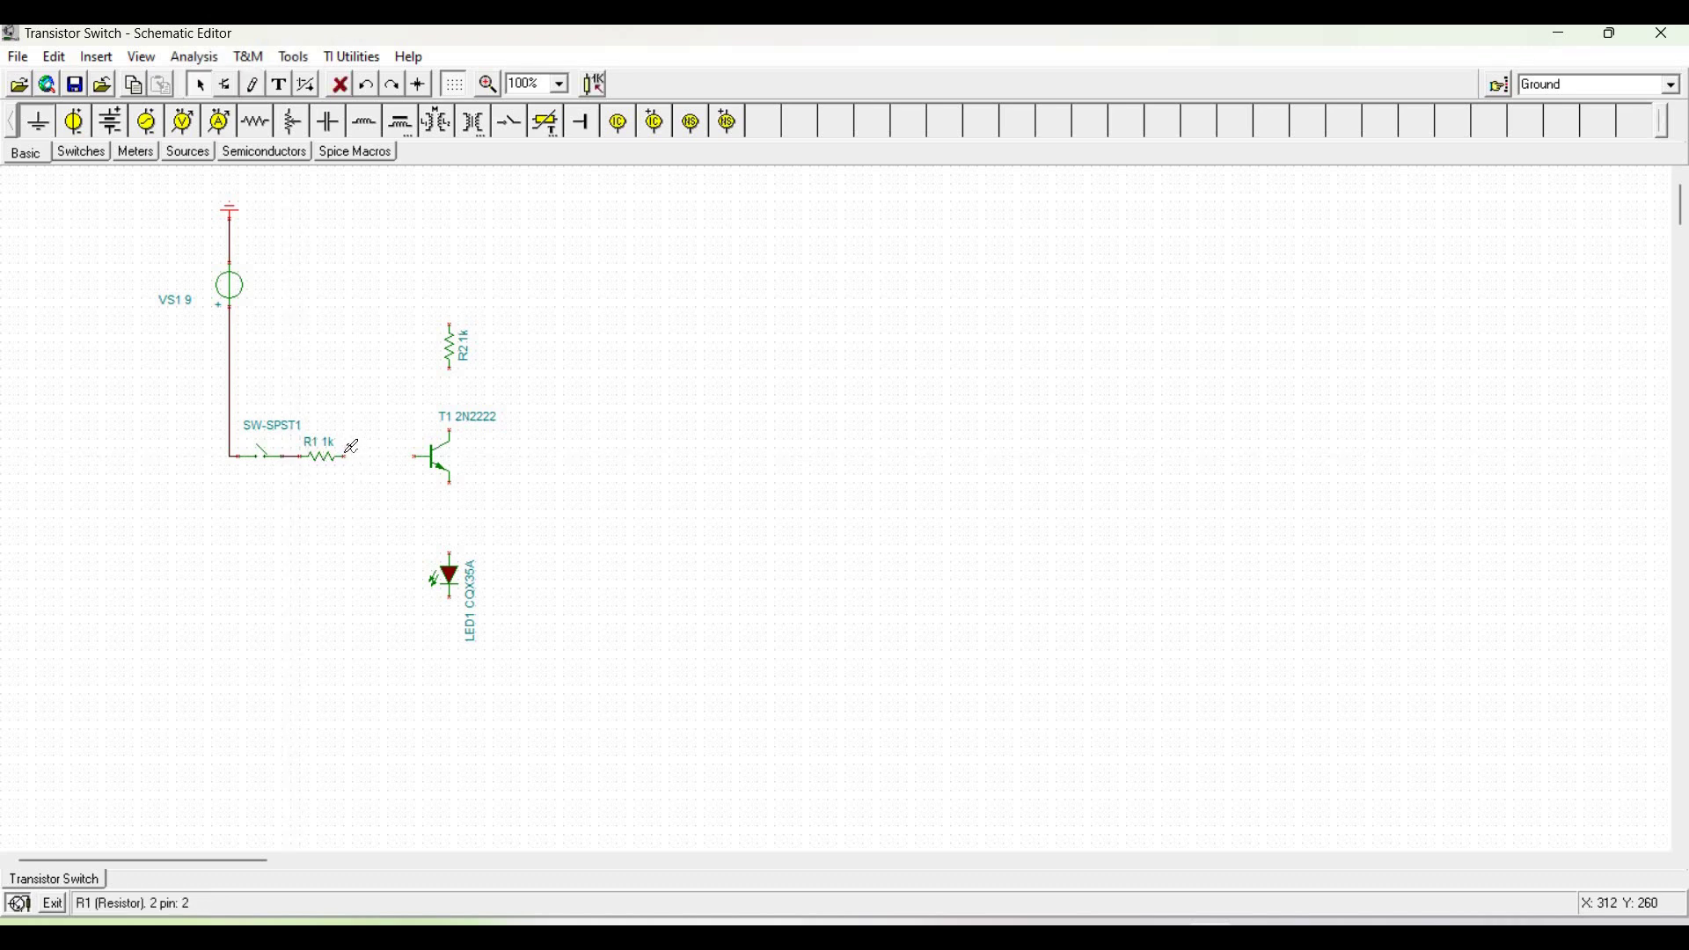
mouse_move(355, 453)
left_mouse_down()
mouse_move(414, 445)
mouse_move(457, 525)
mouse_move(450, 555)
left_mouse_up()
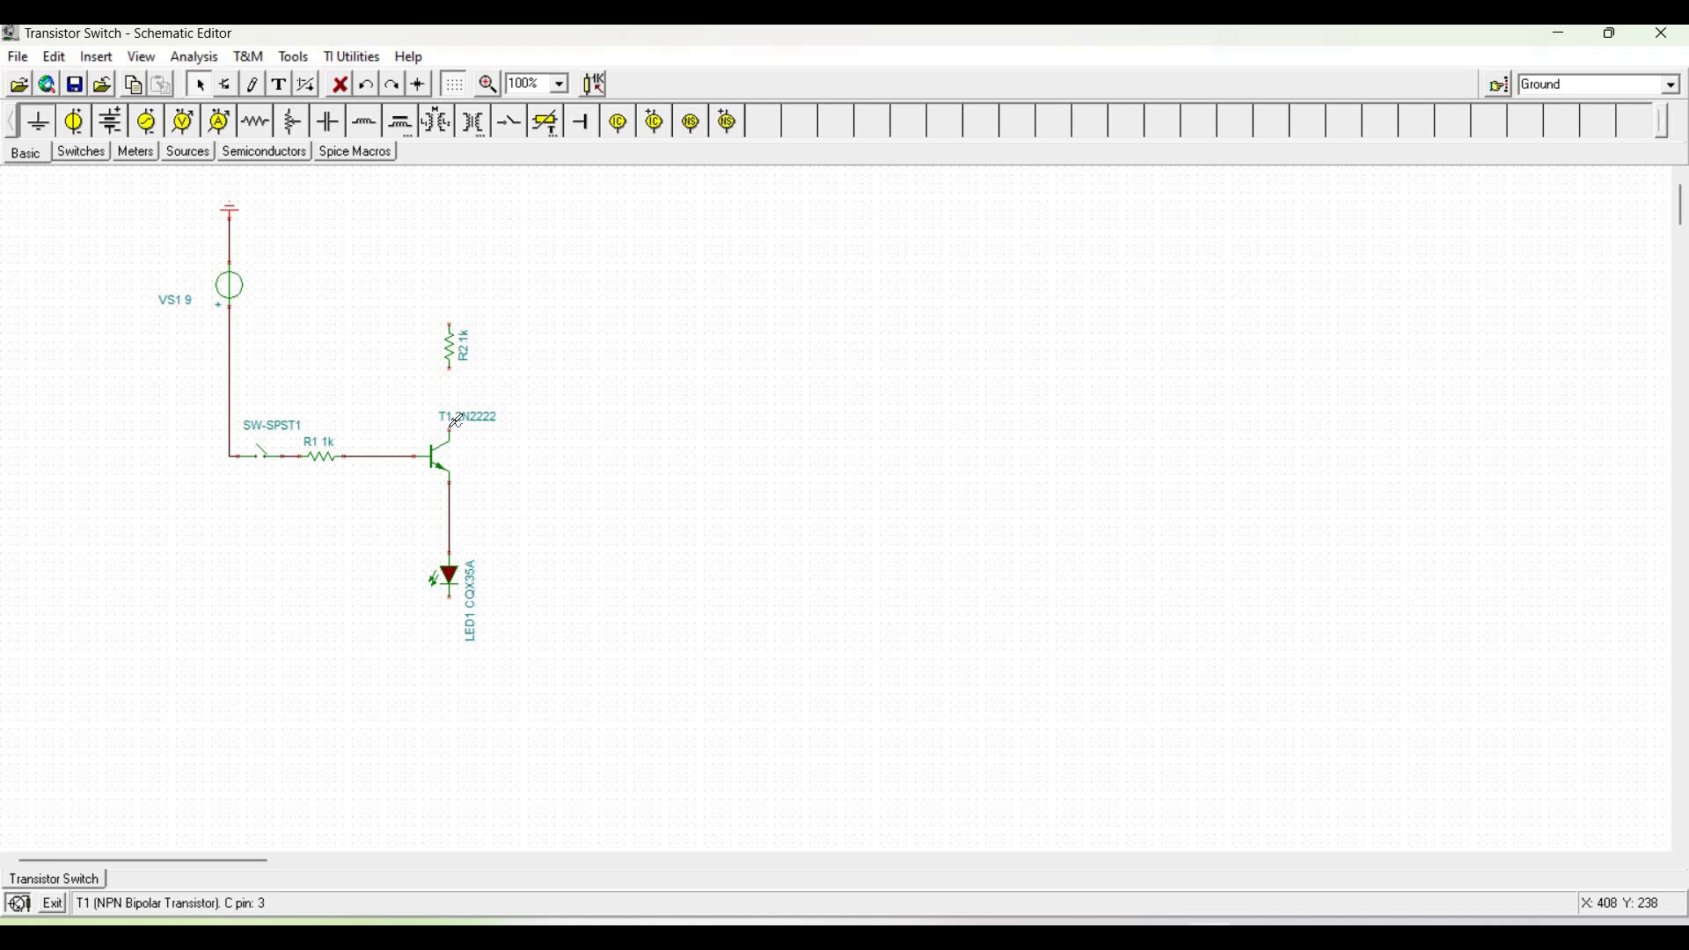
- Wire the collector through R2 to the source's positive line and place a ground at the LED's cathode
mouse_move(456, 420)
left_mouse_down()
mouse_move(451, 369)
mouse_move(309, 320)
mouse_move(230, 334)
left_mouse_up()
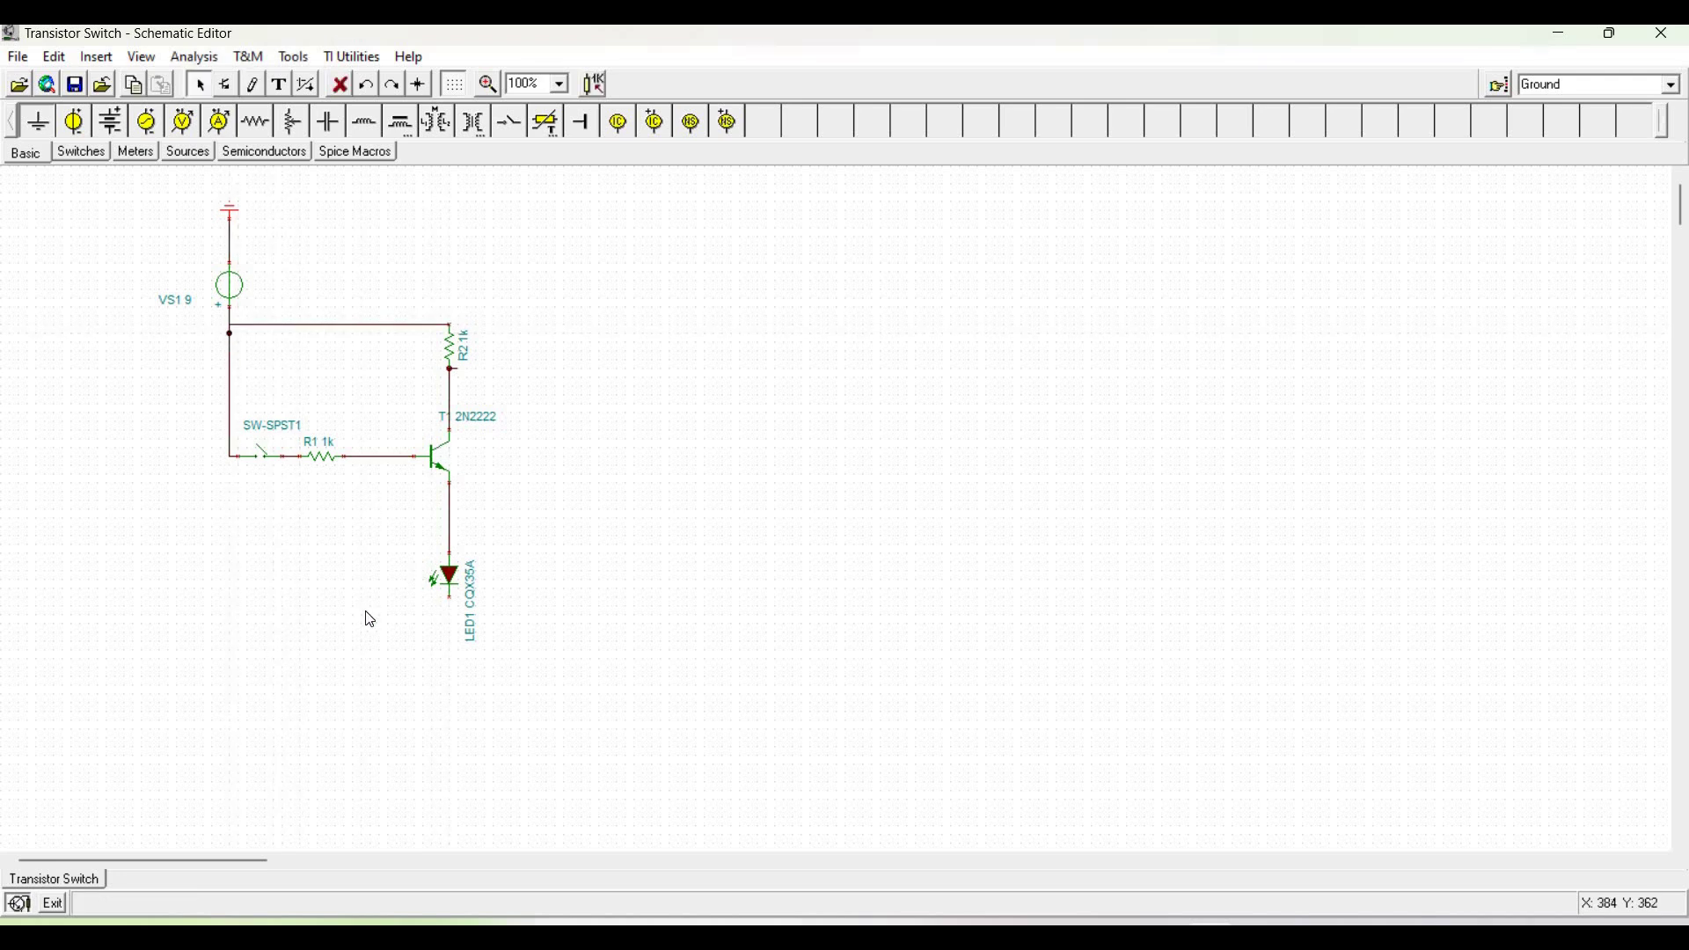
left_click(38, 120)
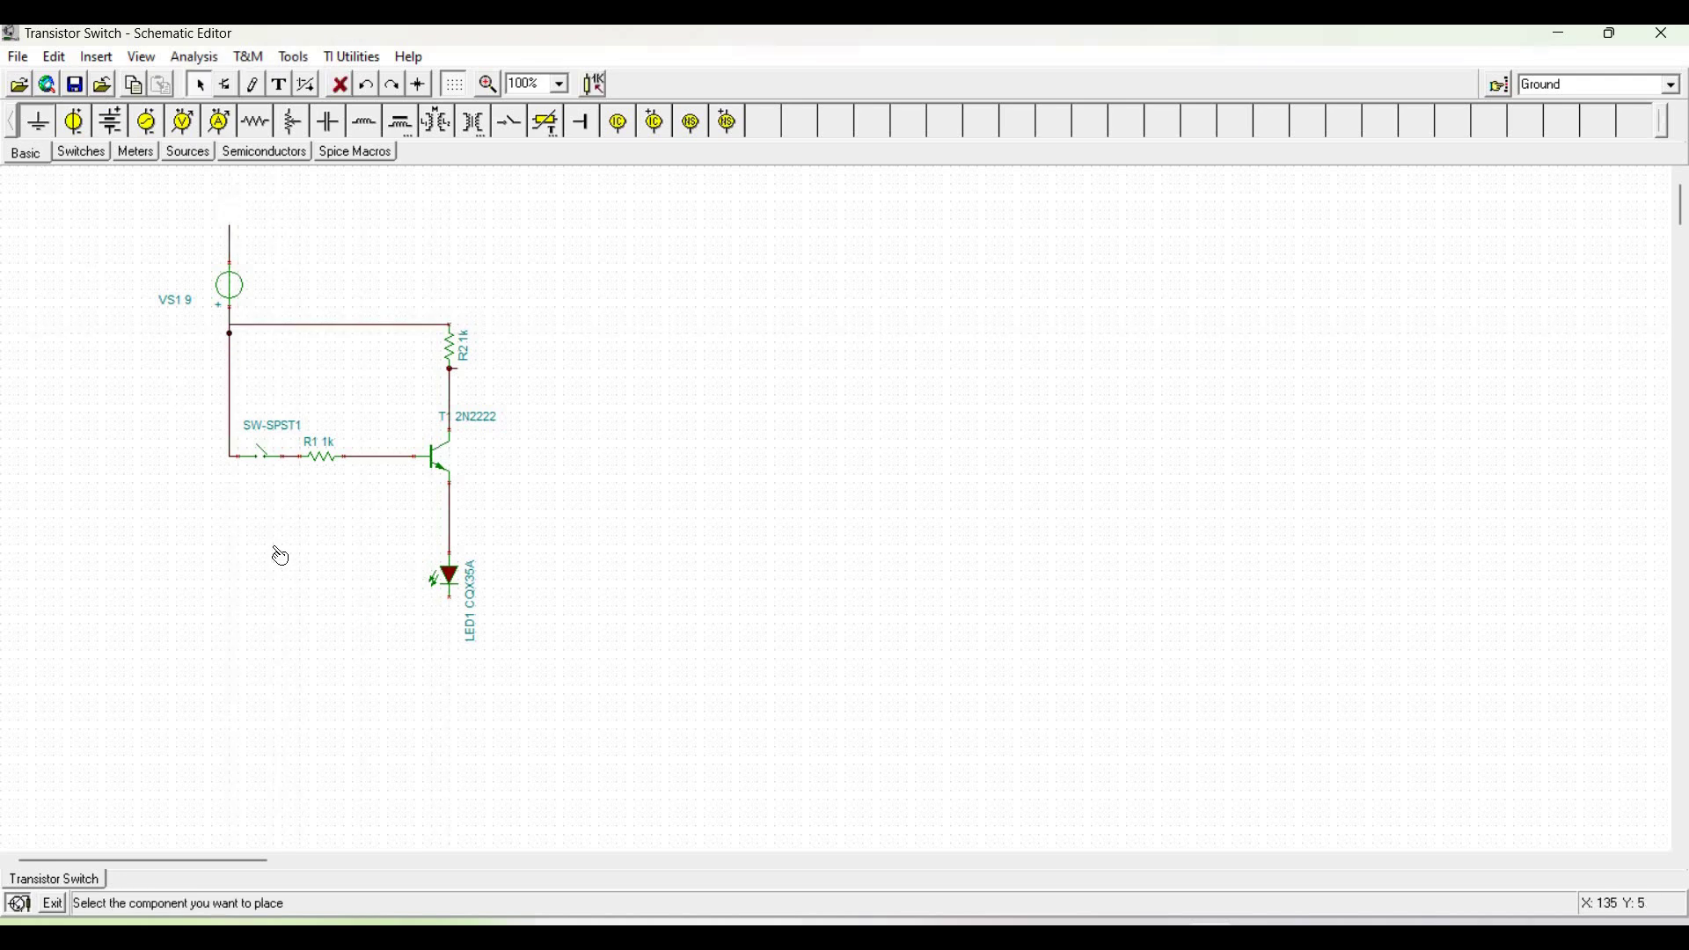
left_click(452, 607)
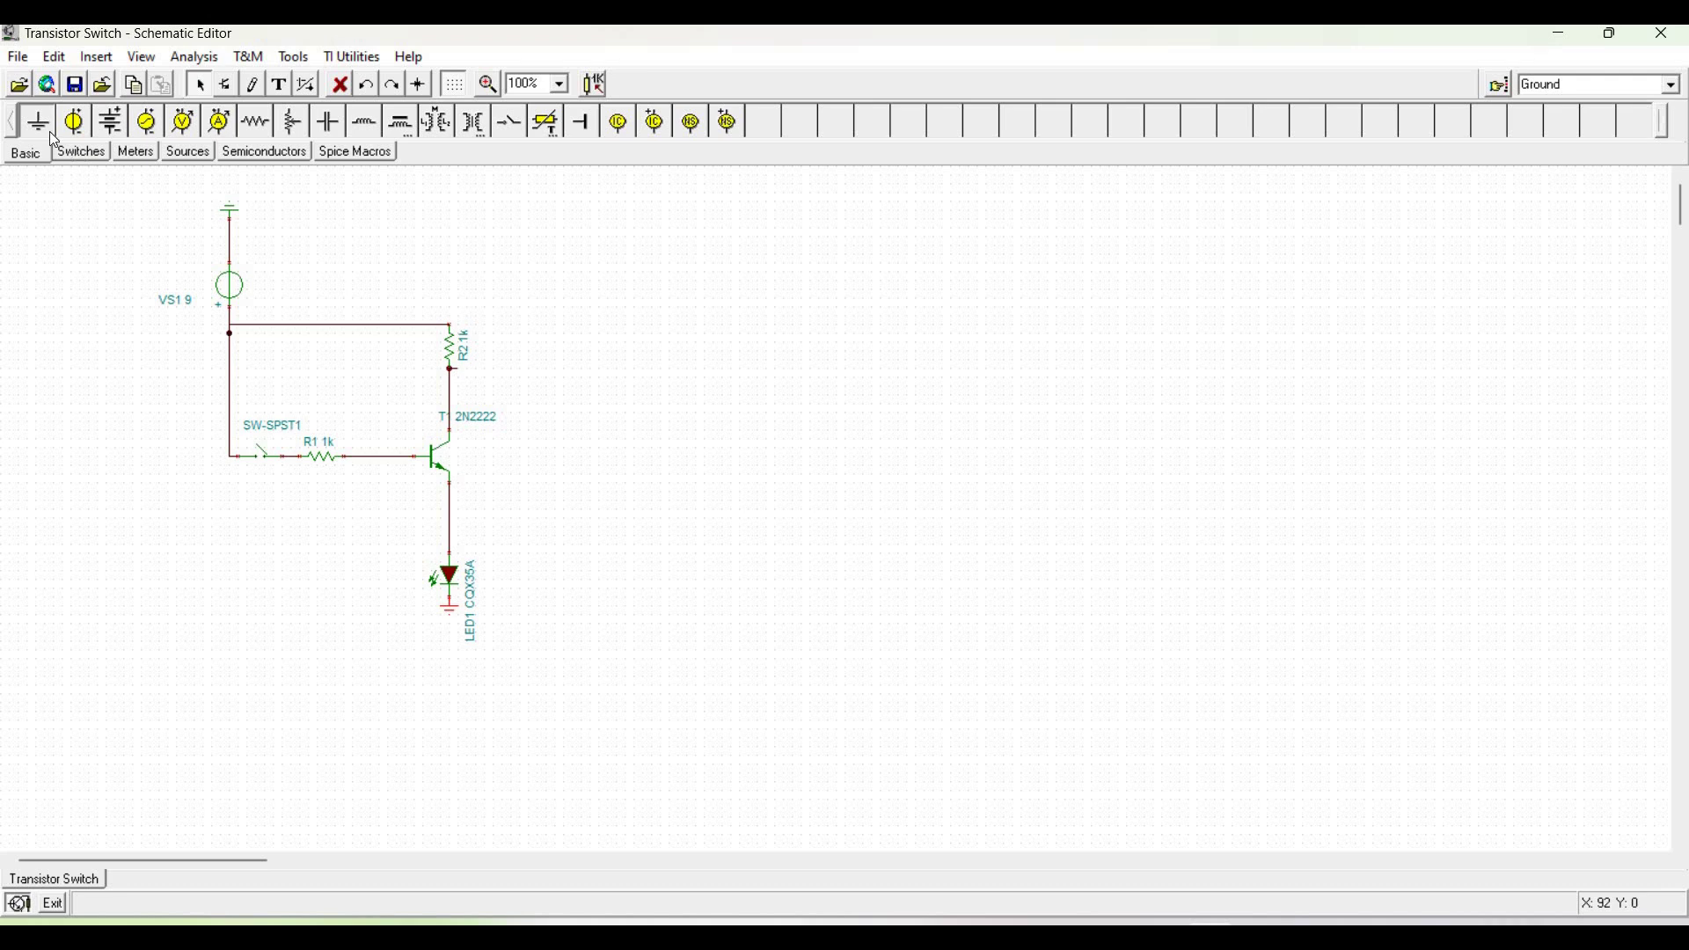
- Place a voltage pin on the wire between the transistor's emitter and the LED
left_click(102, 157)
left_click(135, 151)
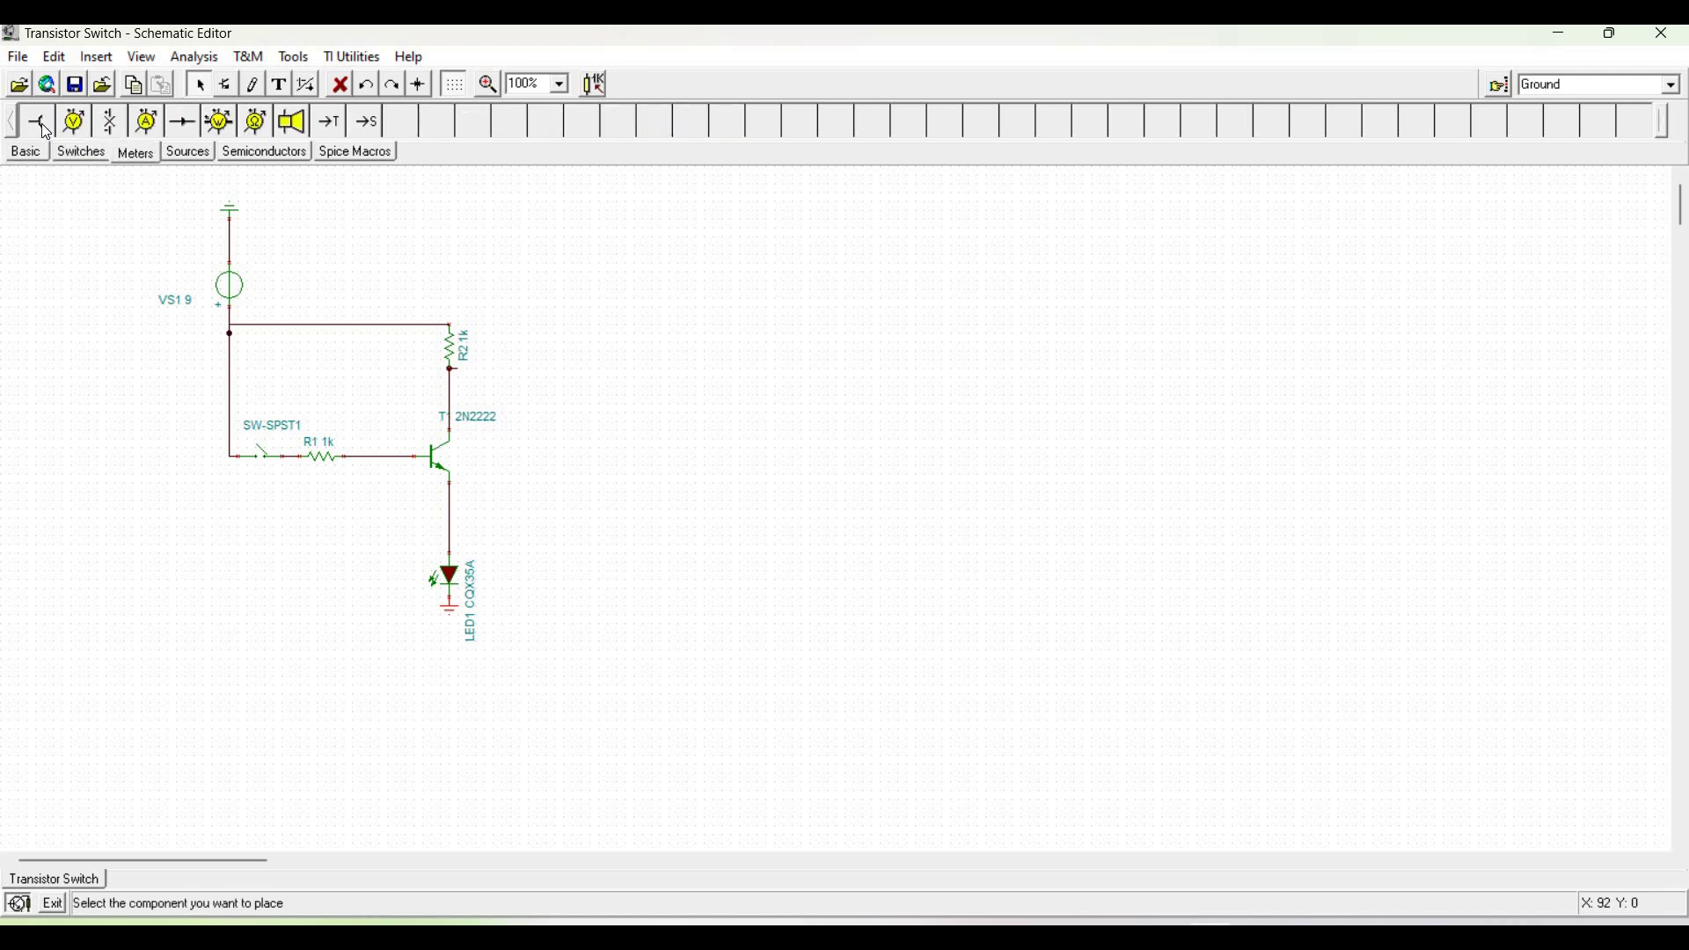
left_click(38, 122)
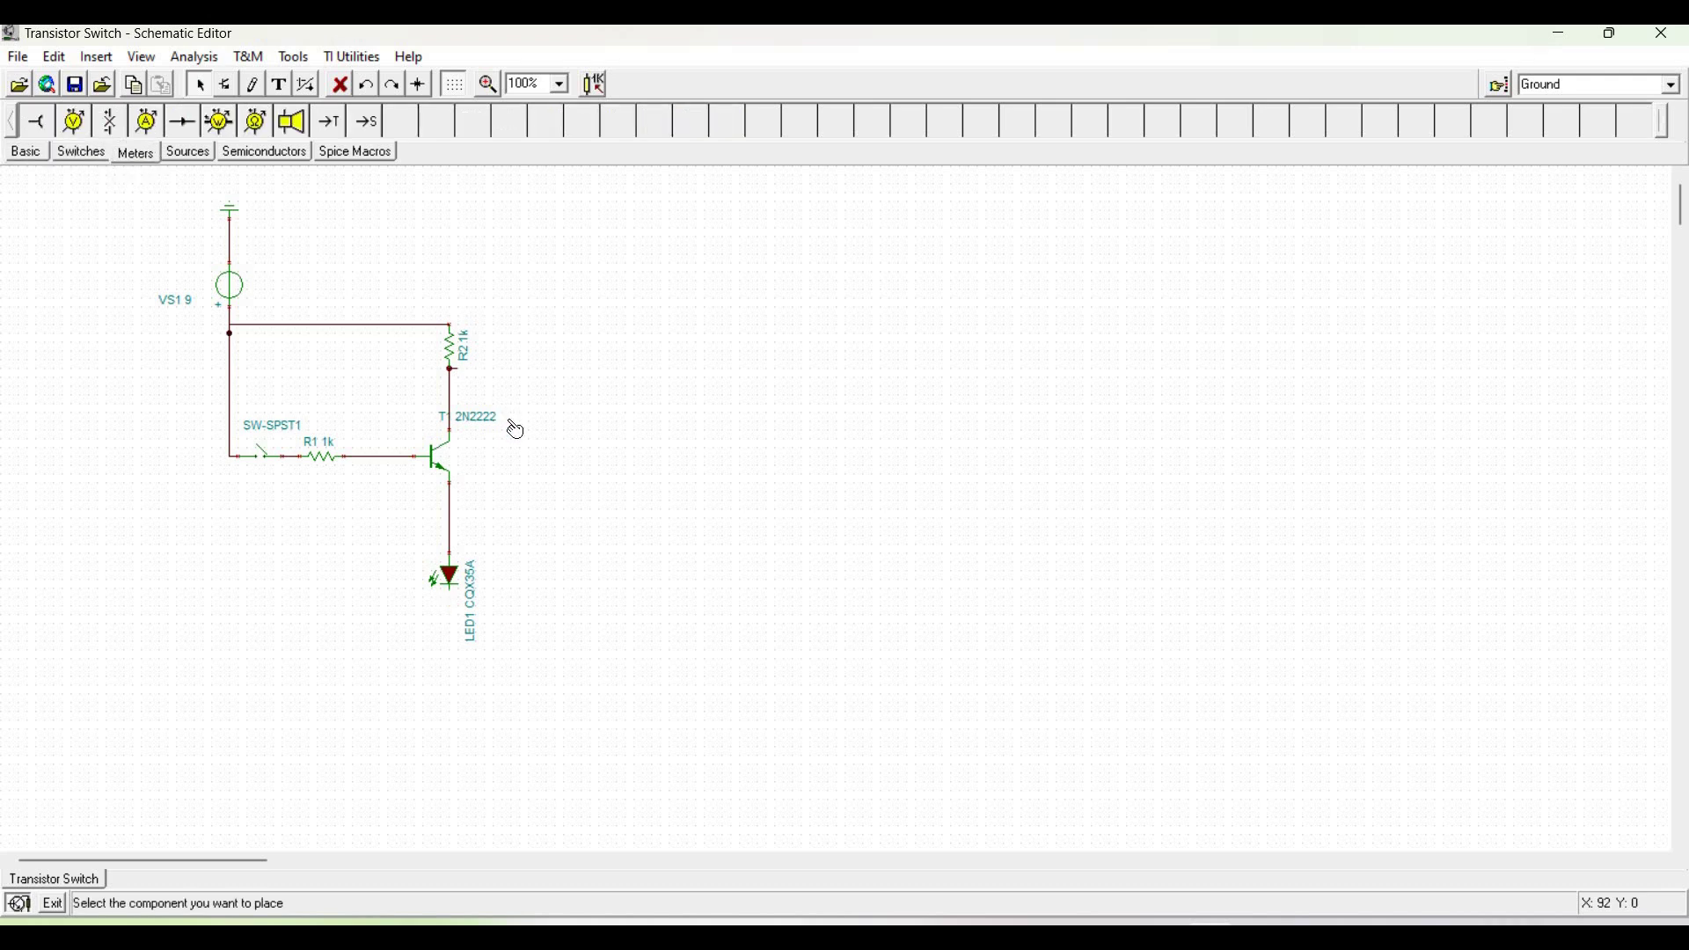
left_click(455, 525)
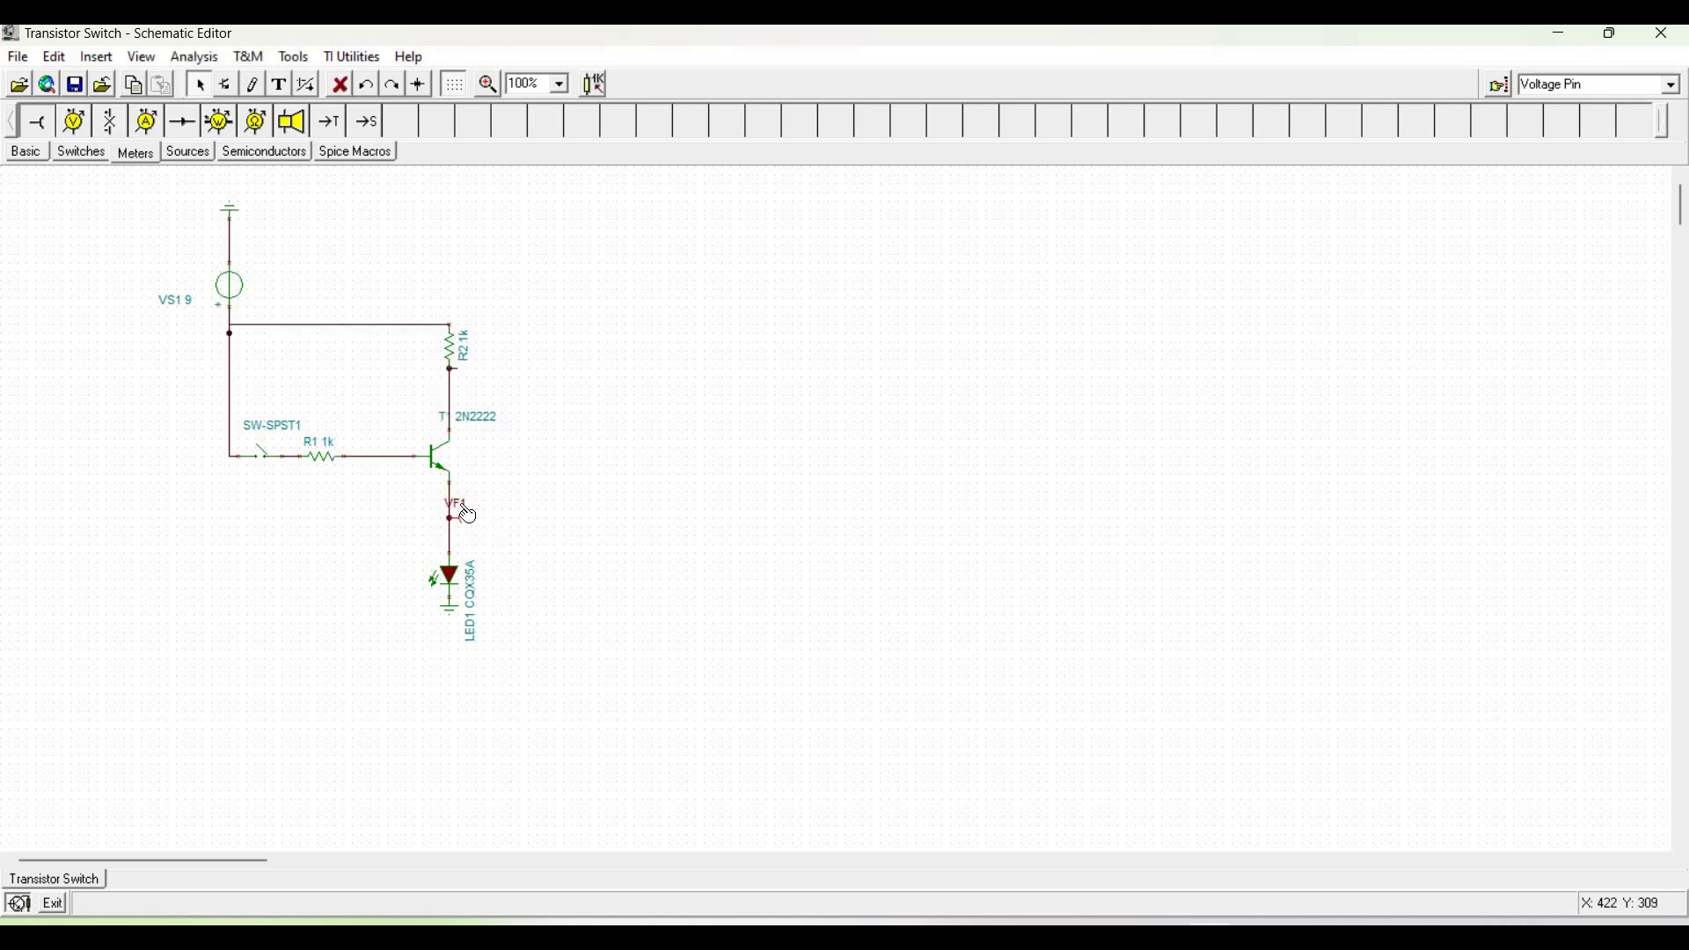
- Label the voltage pin between the transistor's emitter and the LED as Vout1
double_click(467, 514)
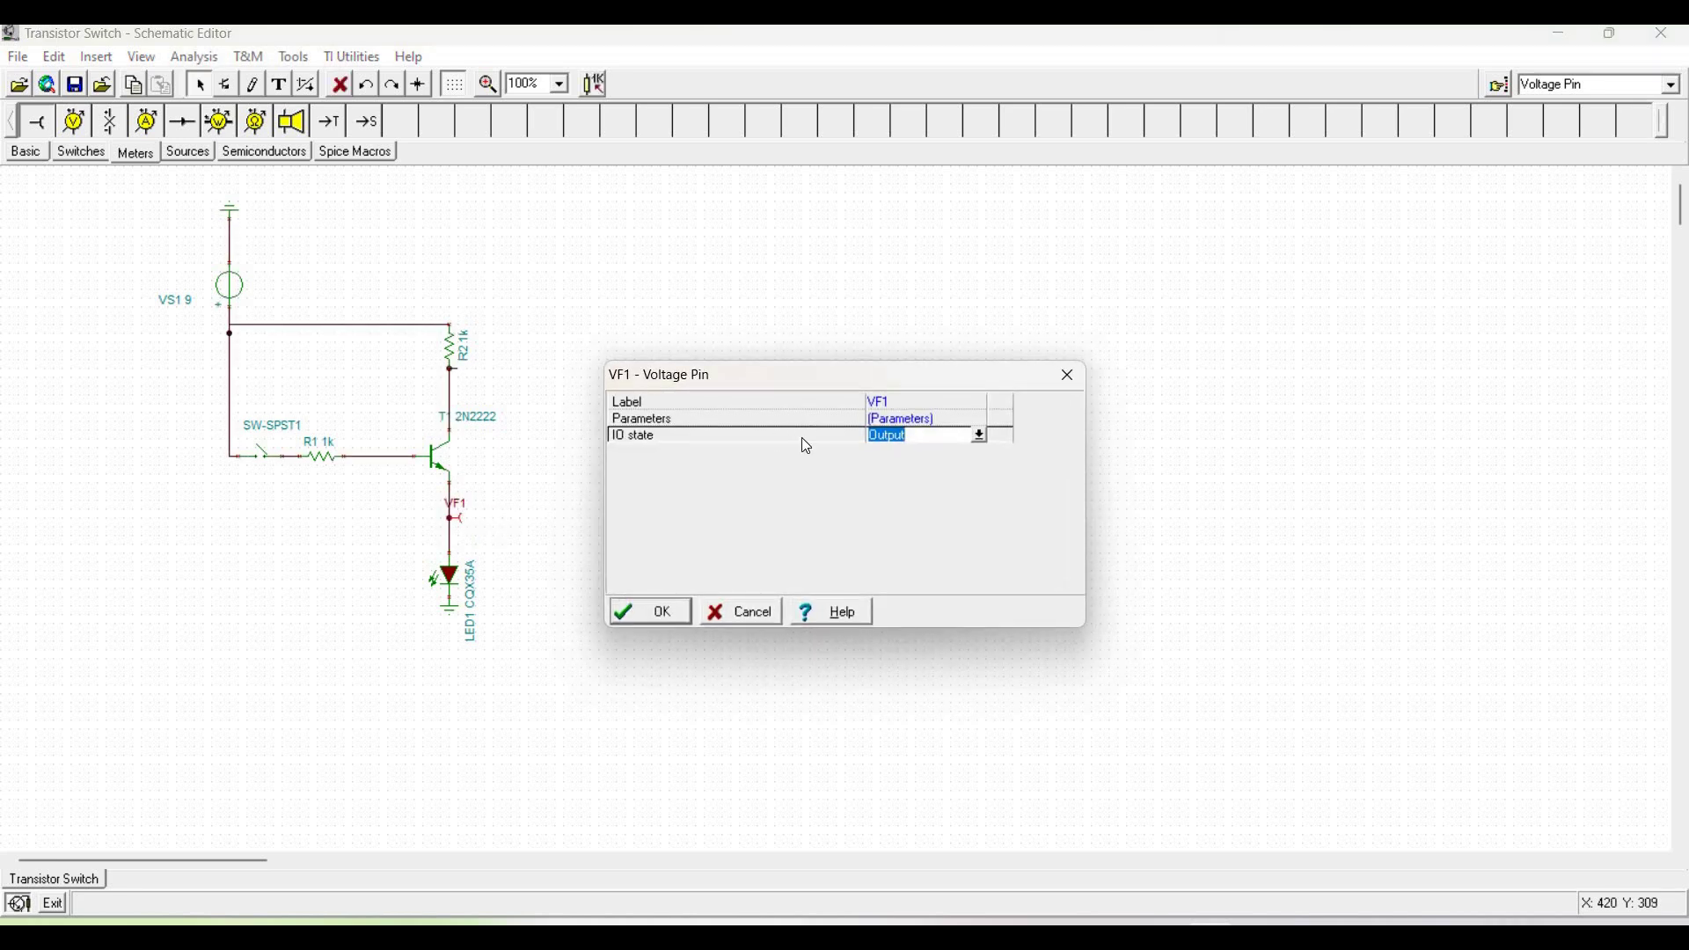
key("Up")
key("Up")
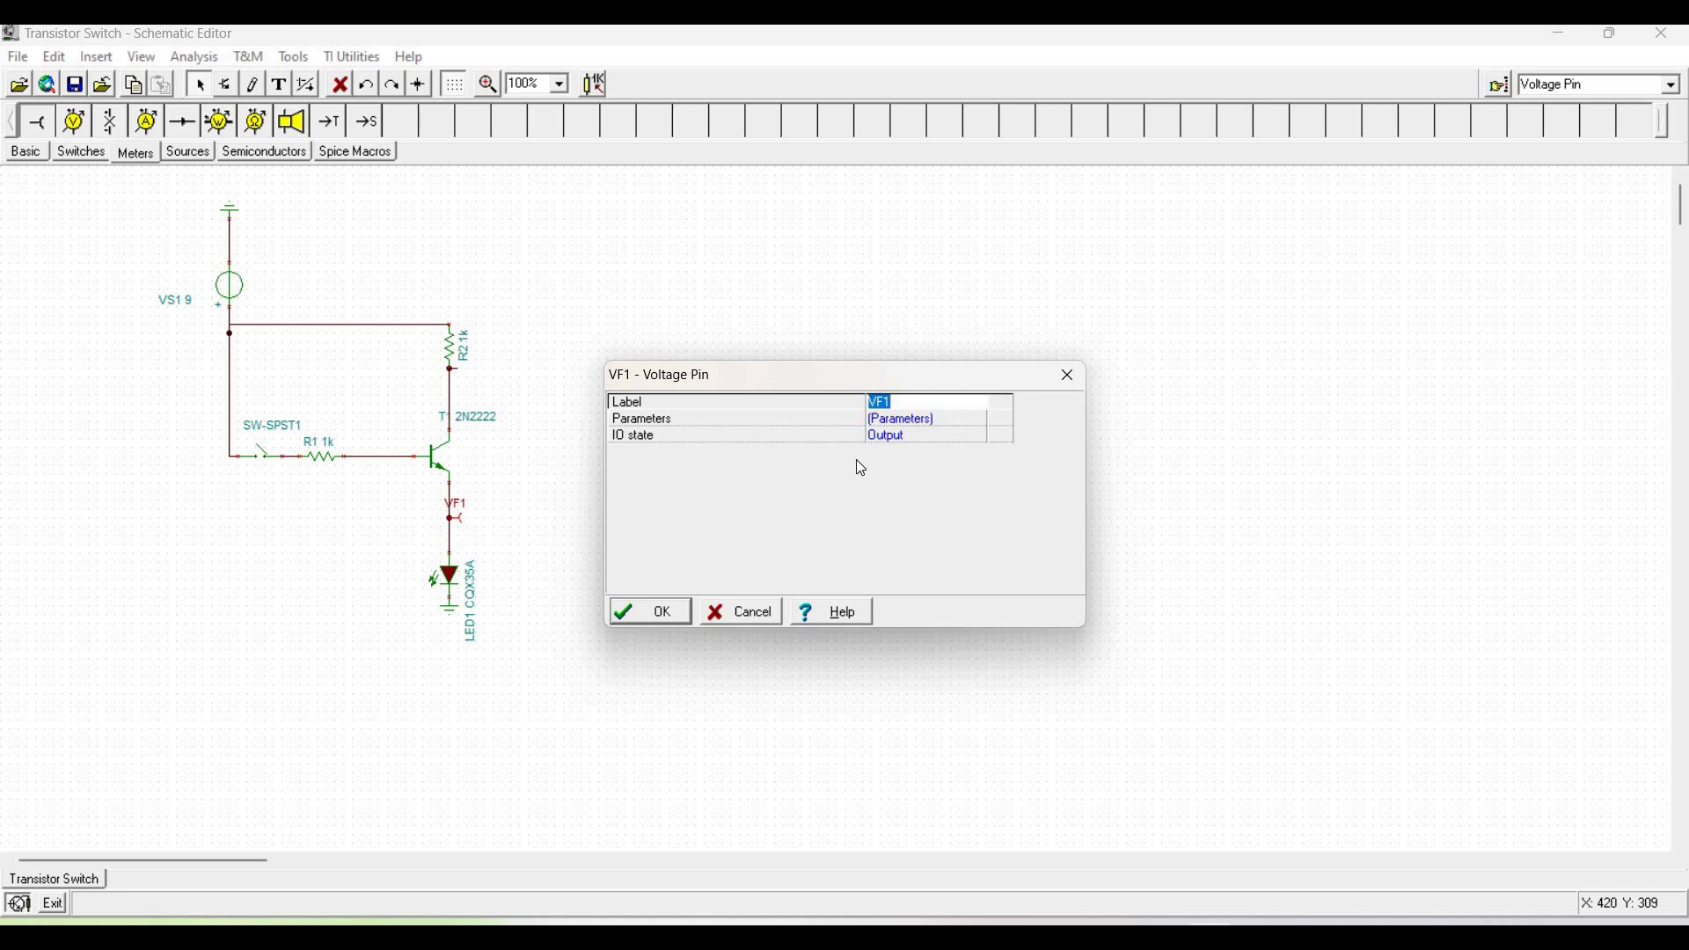
type("Vout")
left_click(667, 618)
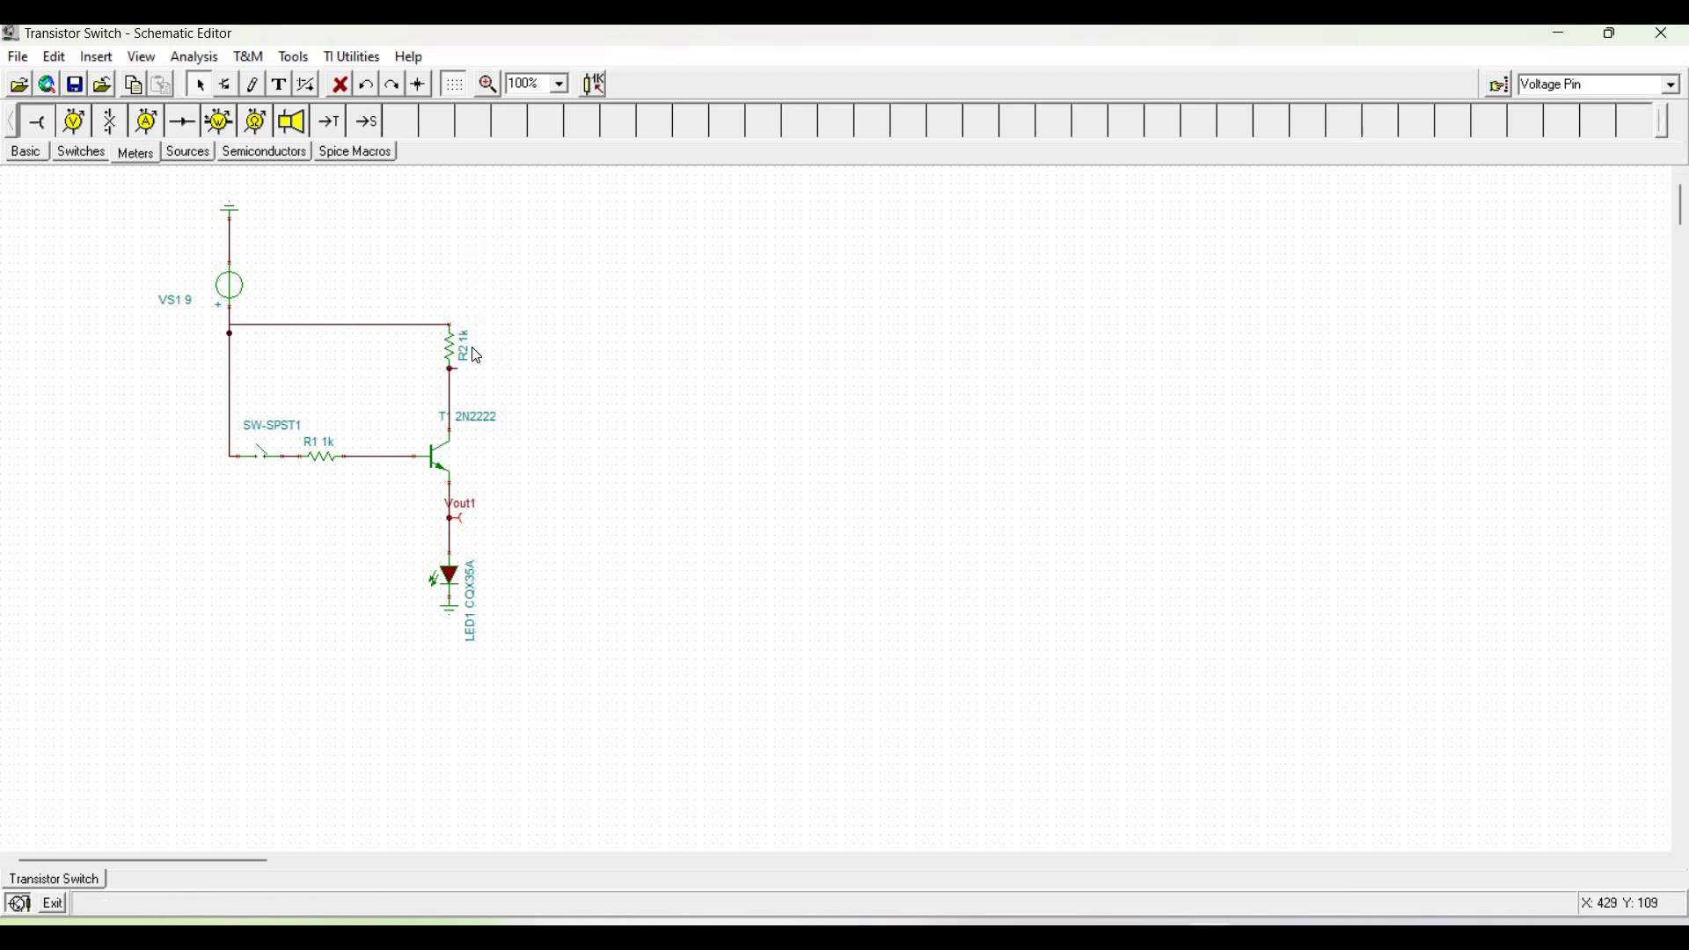
- Delete the stray wire stub at the junction below resistor R2
scroll(467, 358, "down", 3)
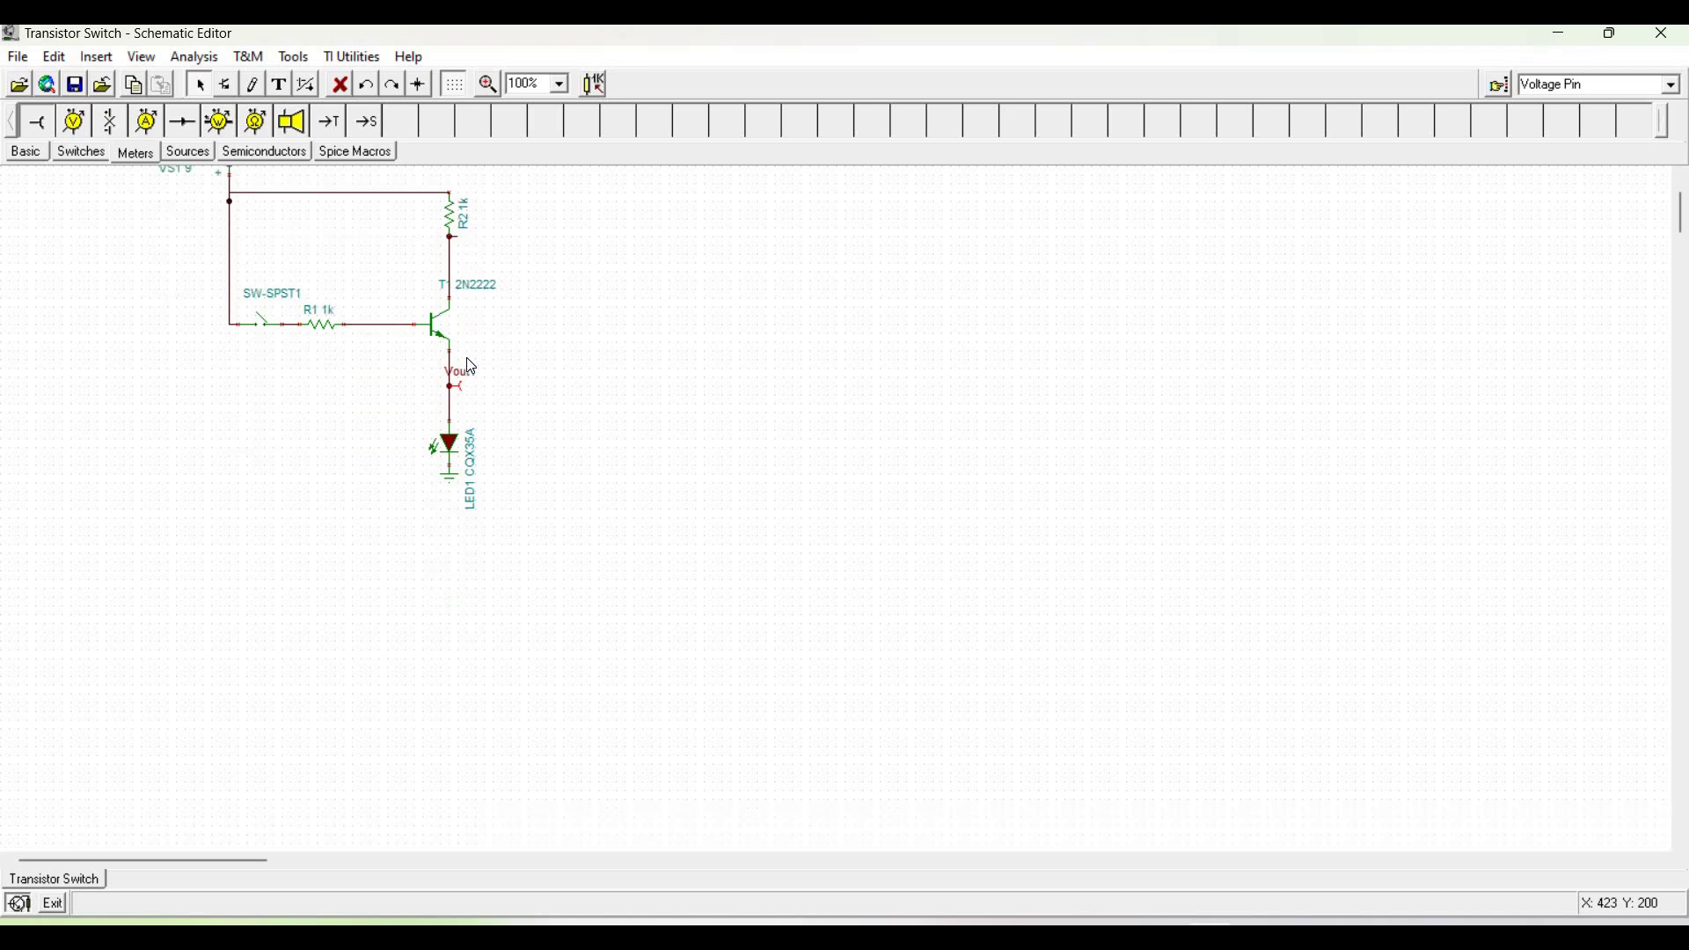
scroll(466, 357, "up", 3)
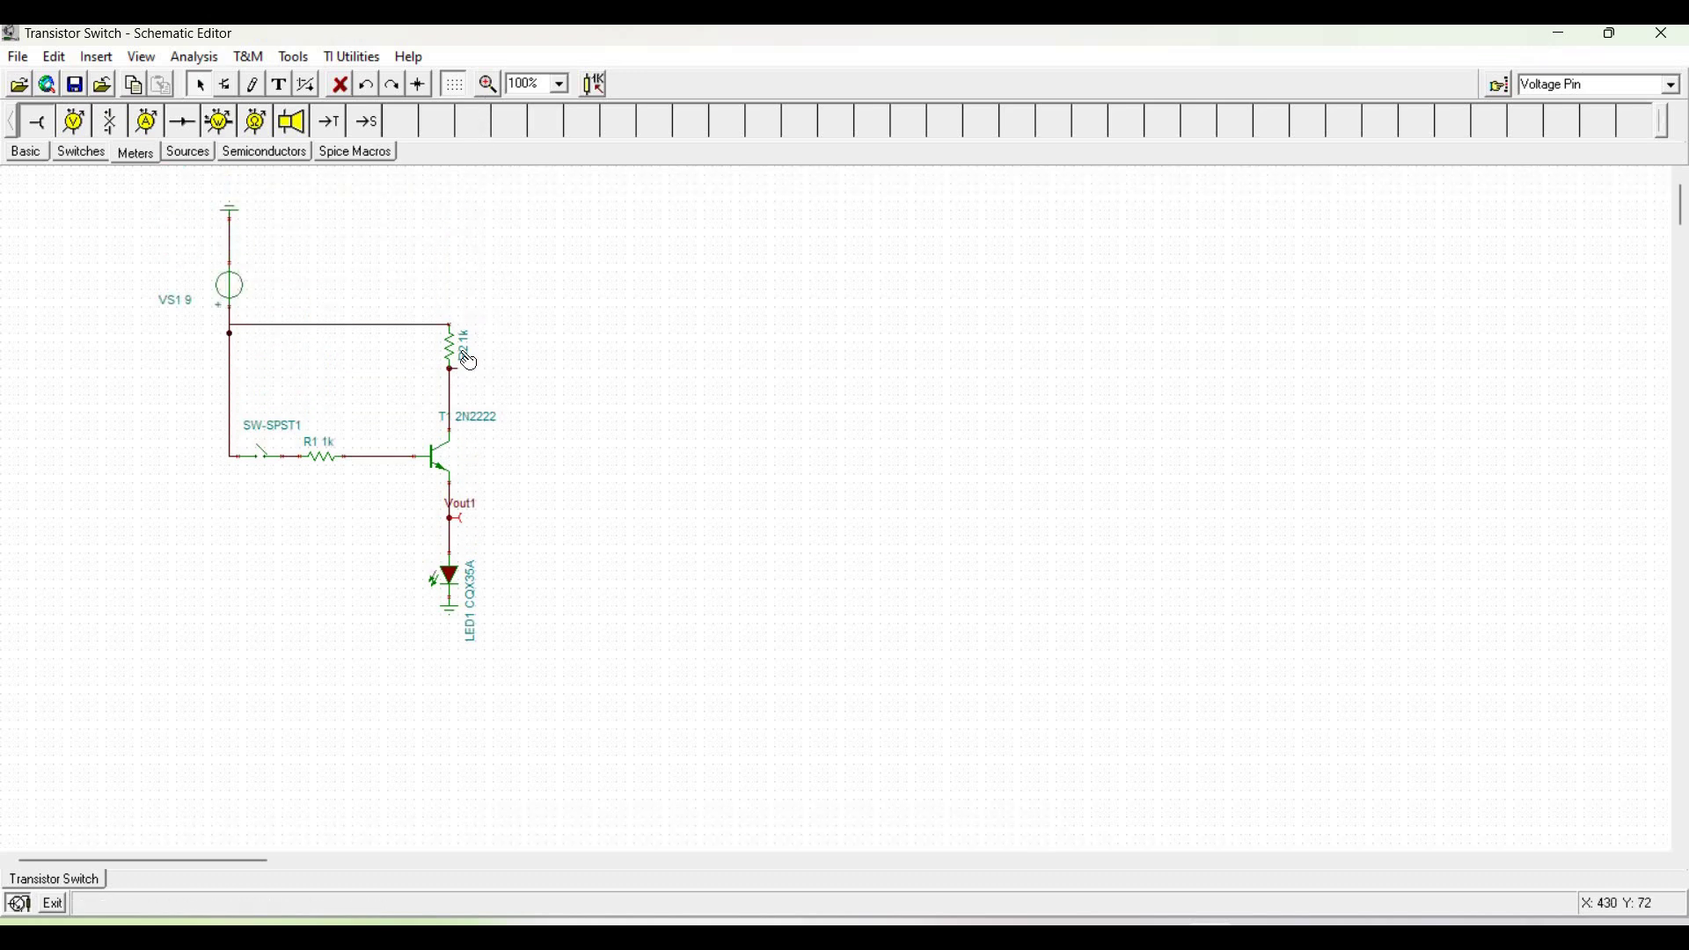
left_click(491, 85)
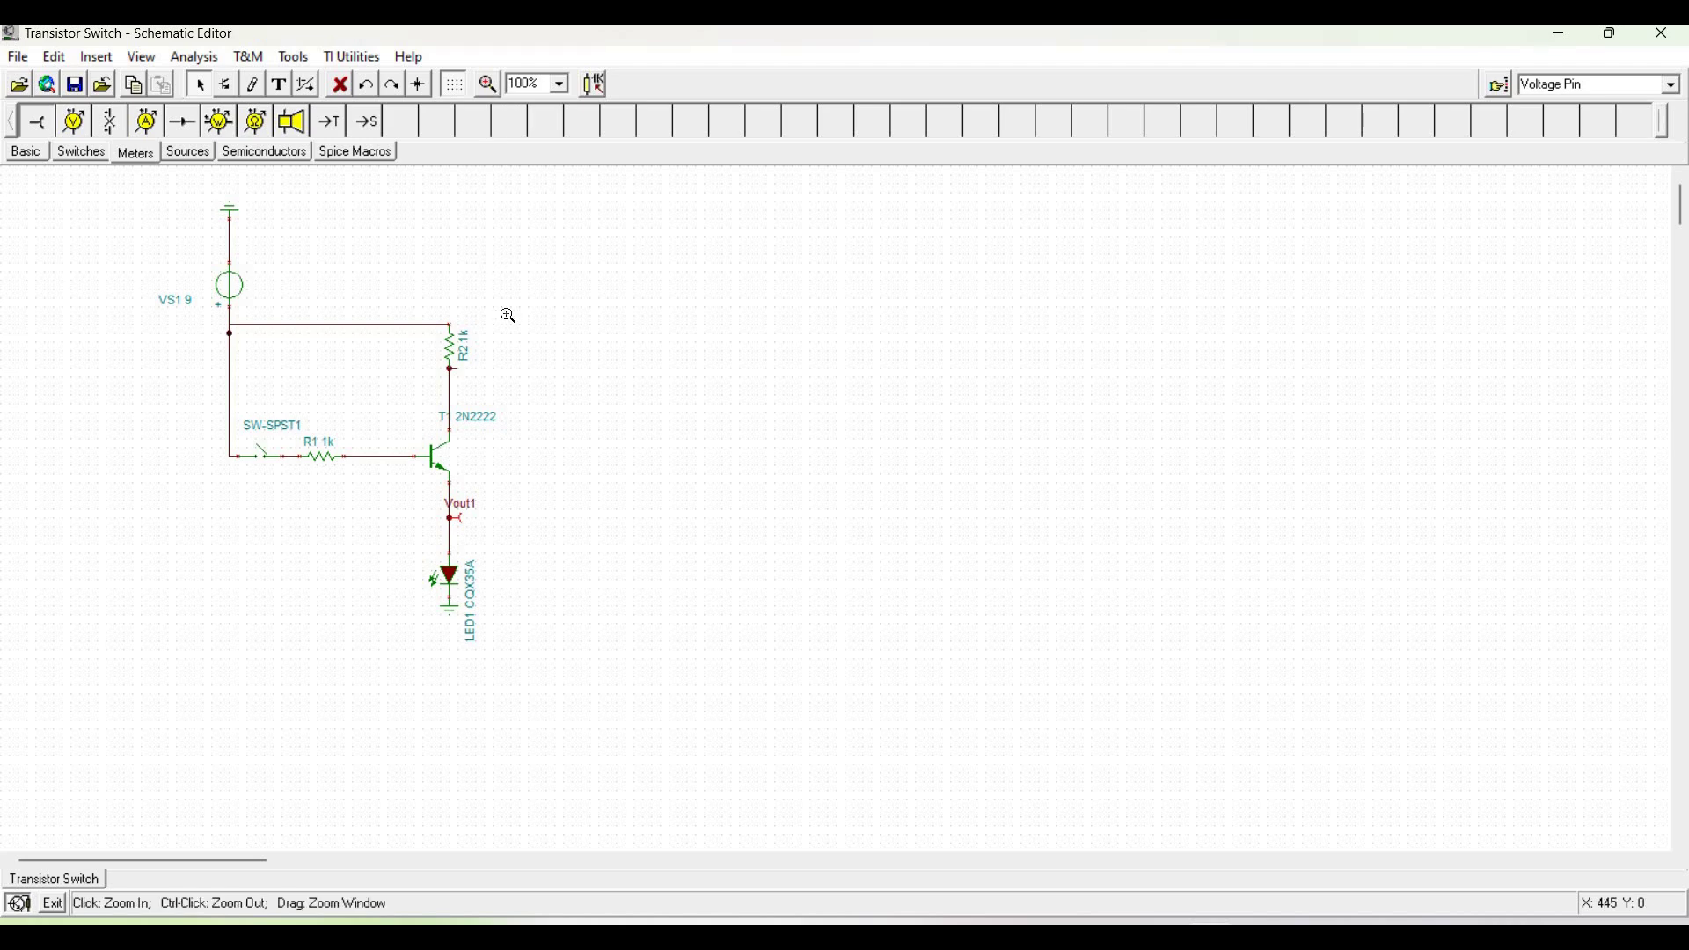
left_click(480, 383)
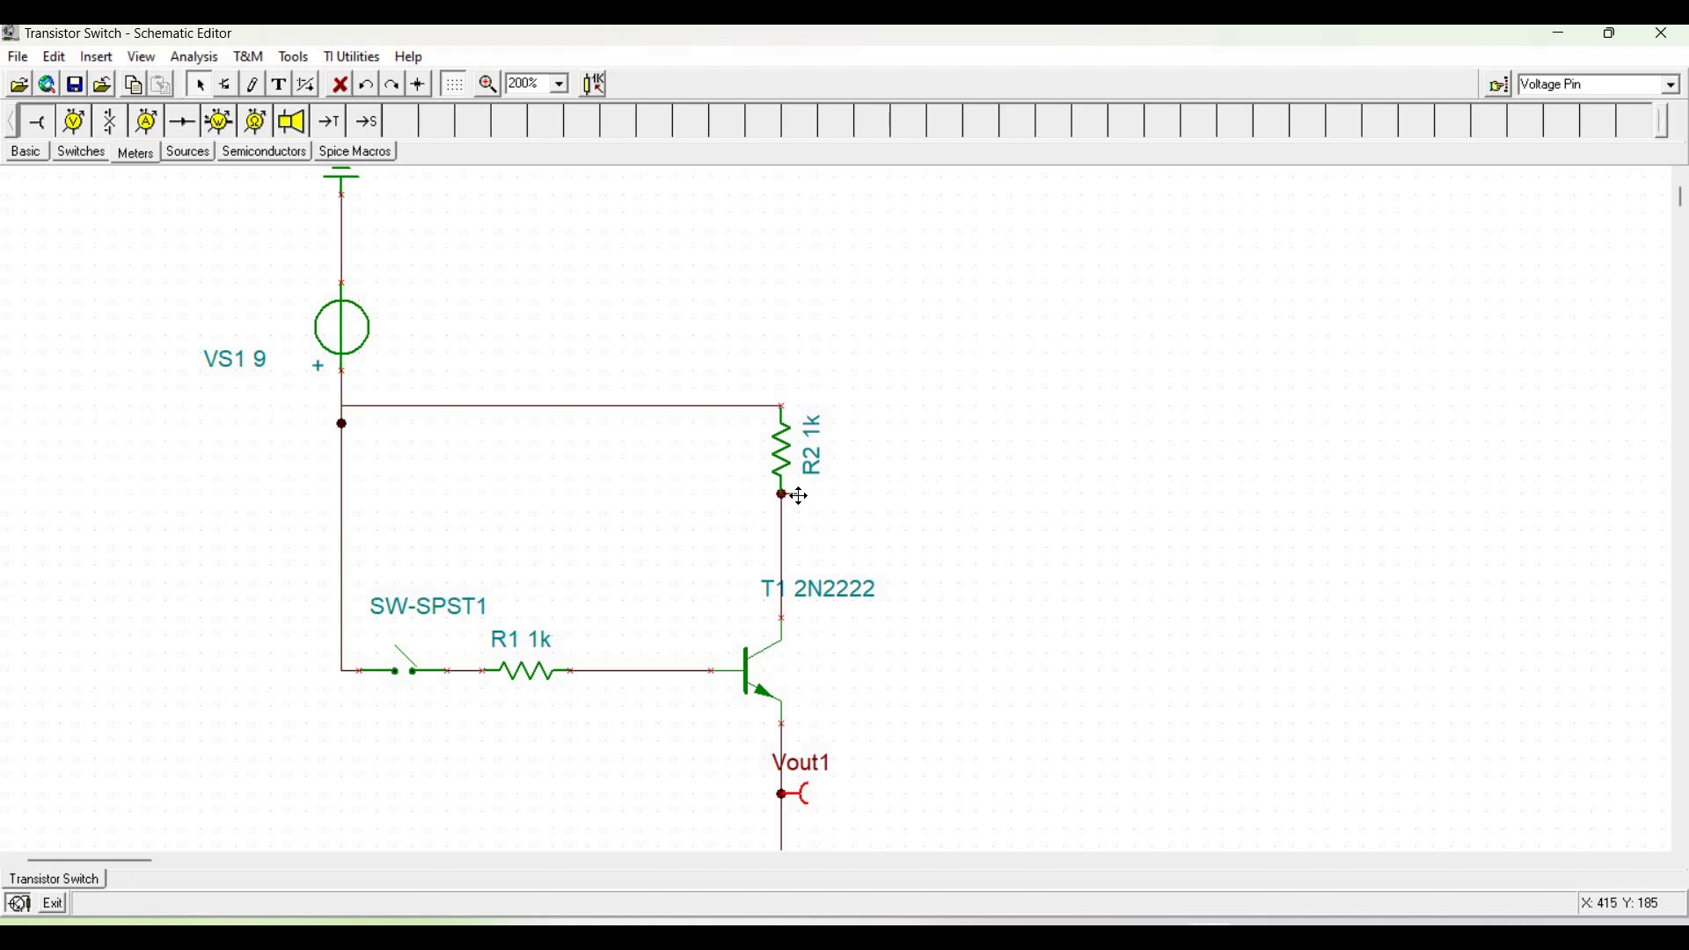
left_click_drag(783, 495, 786, 535)
key("Delete")
- Place a second voltage source to the right of the finished circuit, with a horizontal resistor below and right of it
scroll(563, 243, "down", 3)
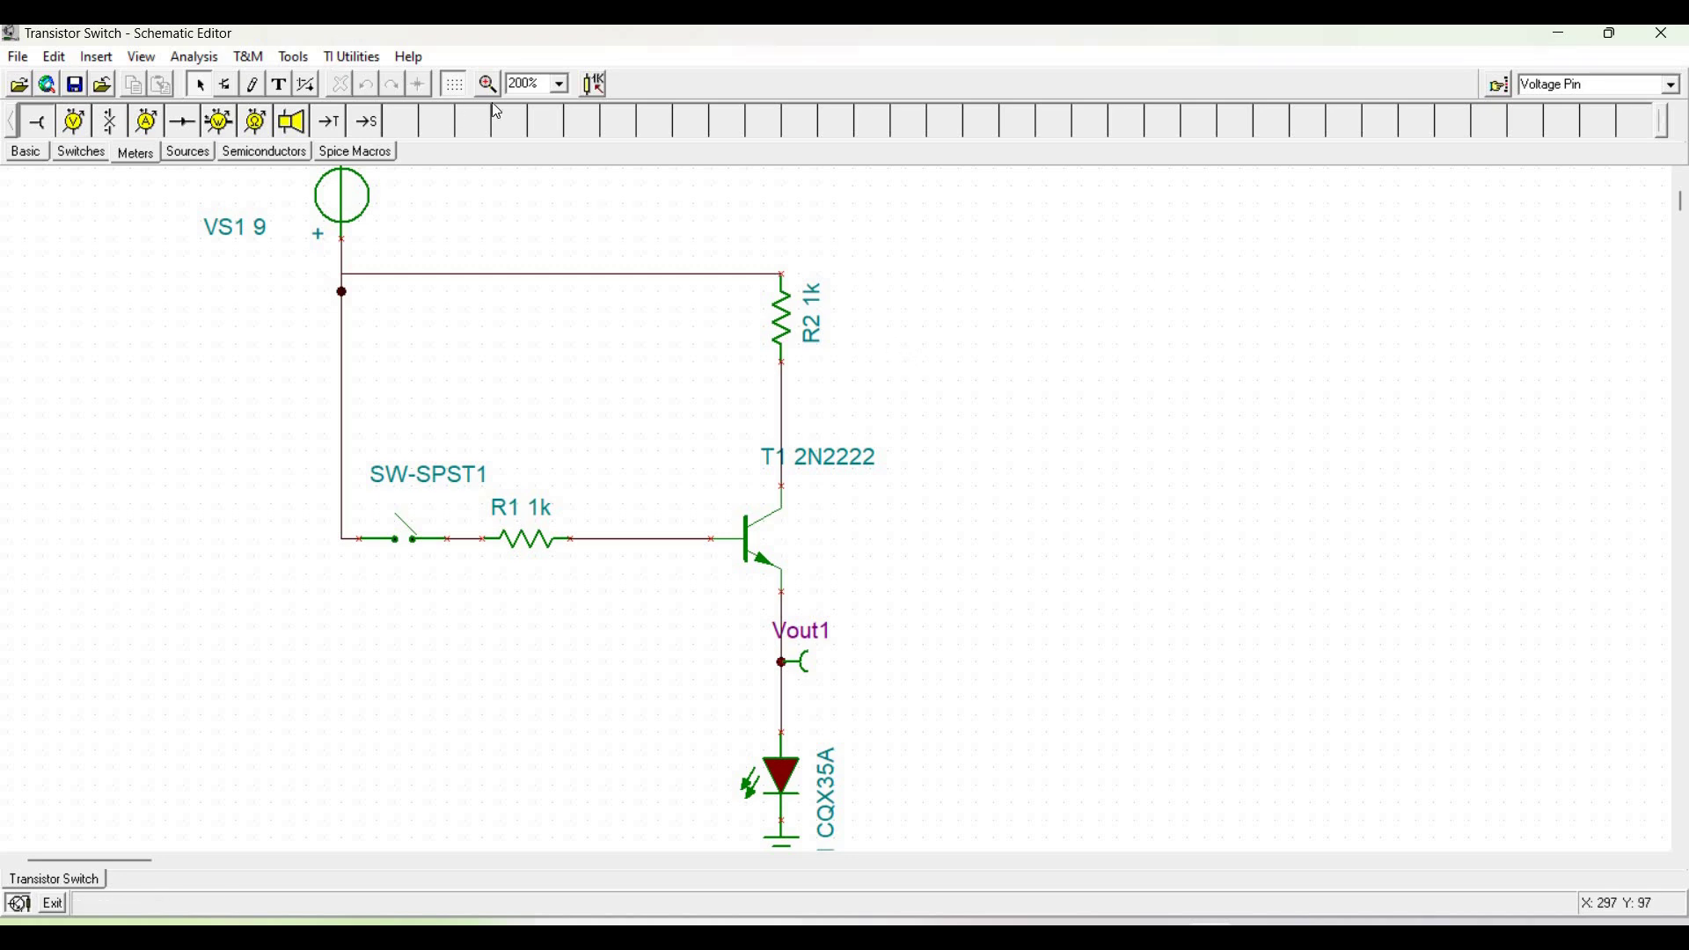
left_click(559, 84)
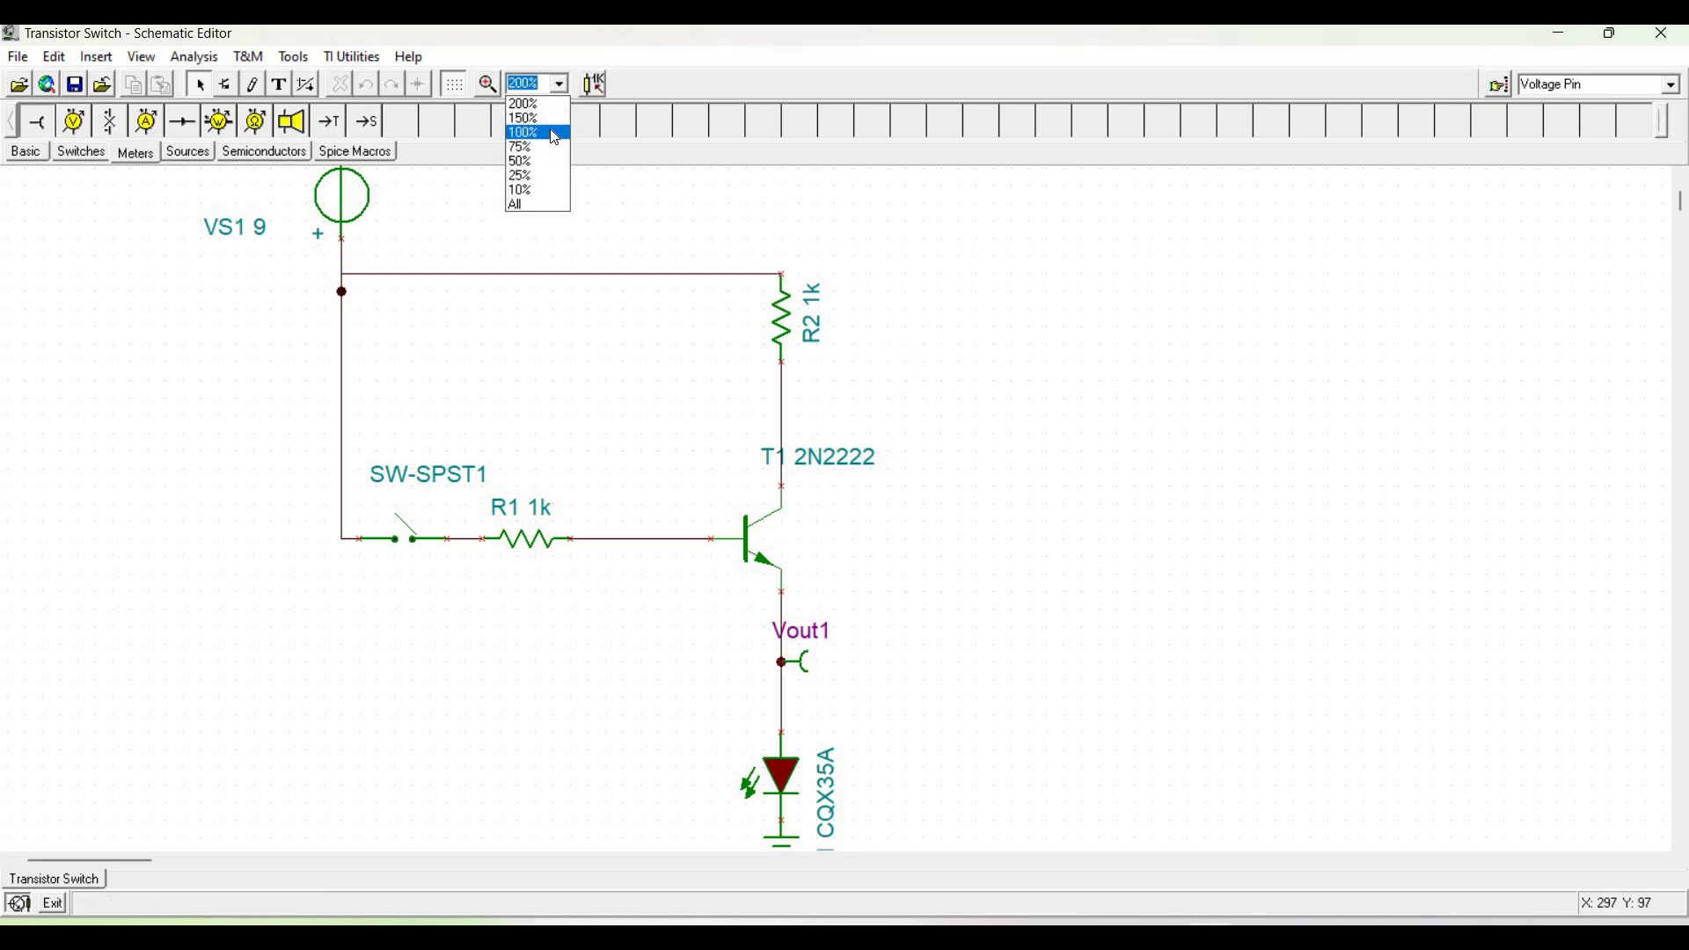
left_click(551, 133)
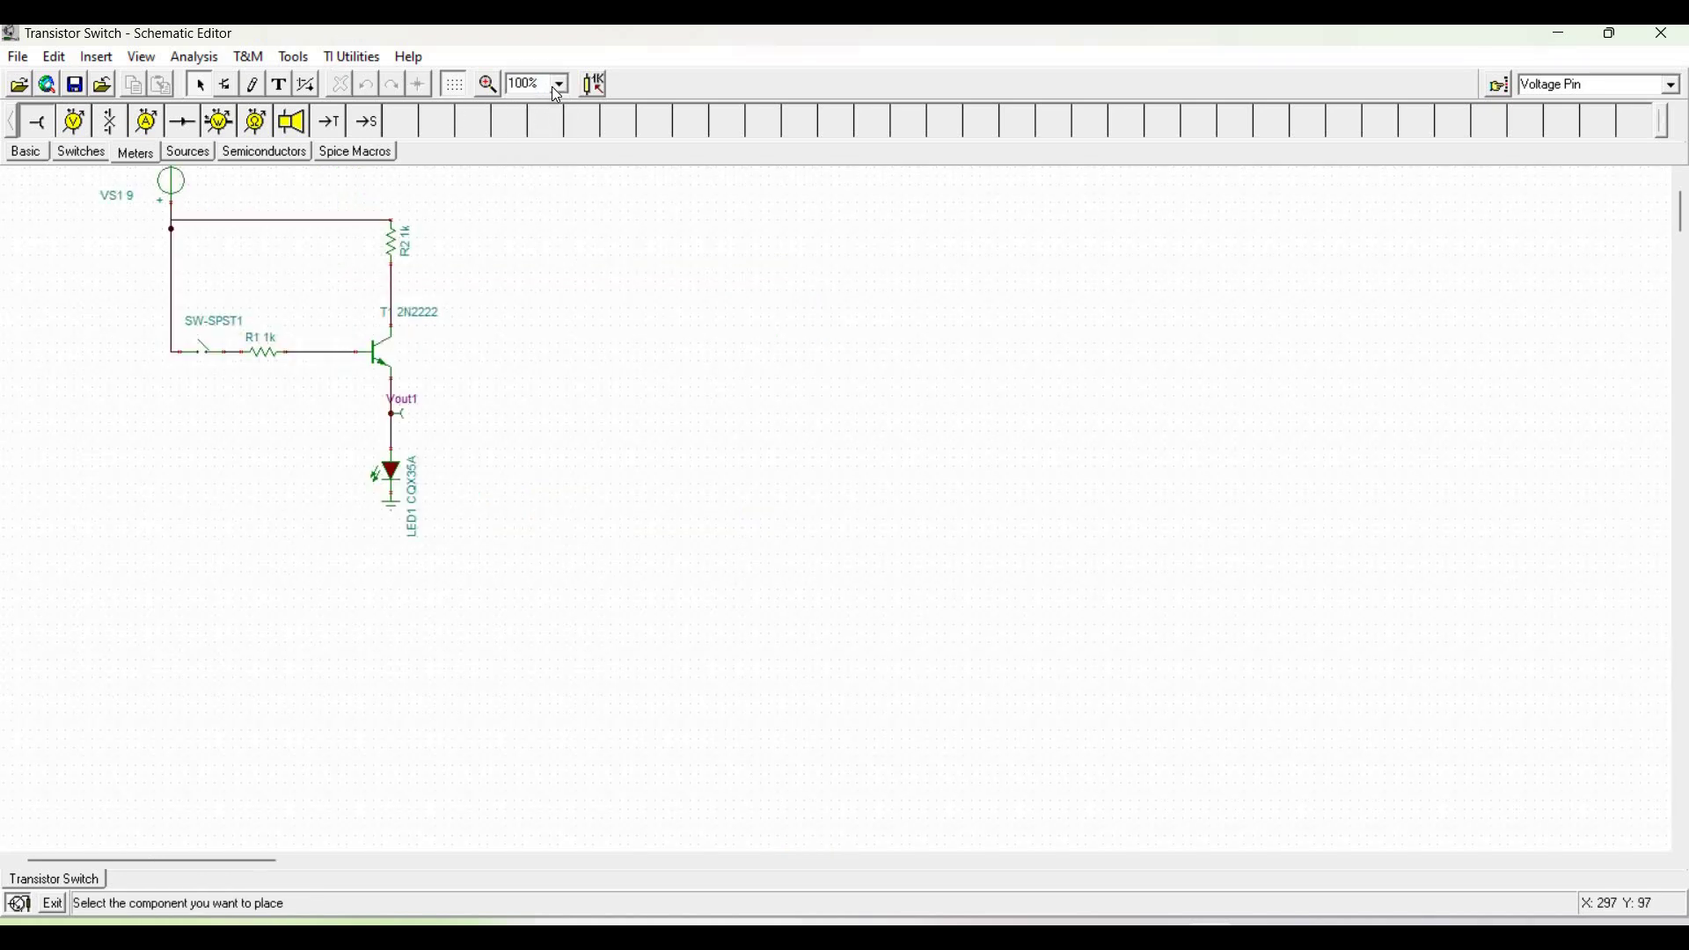
scroll(466, 275, "up", 2)
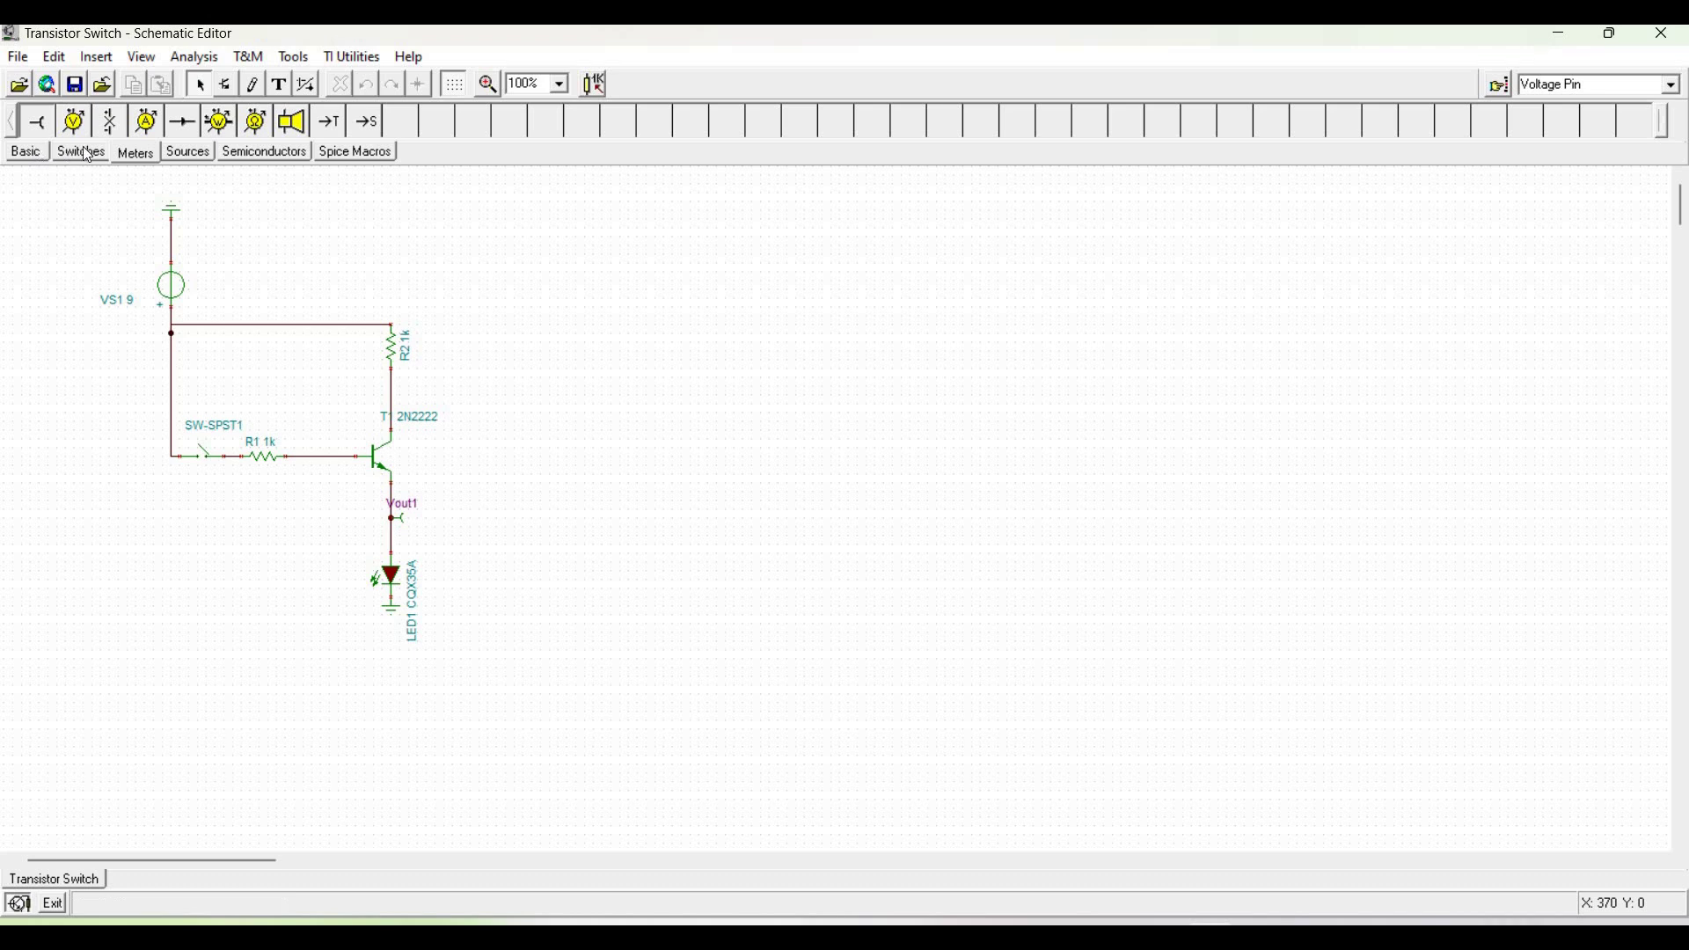
left_click(29, 151)
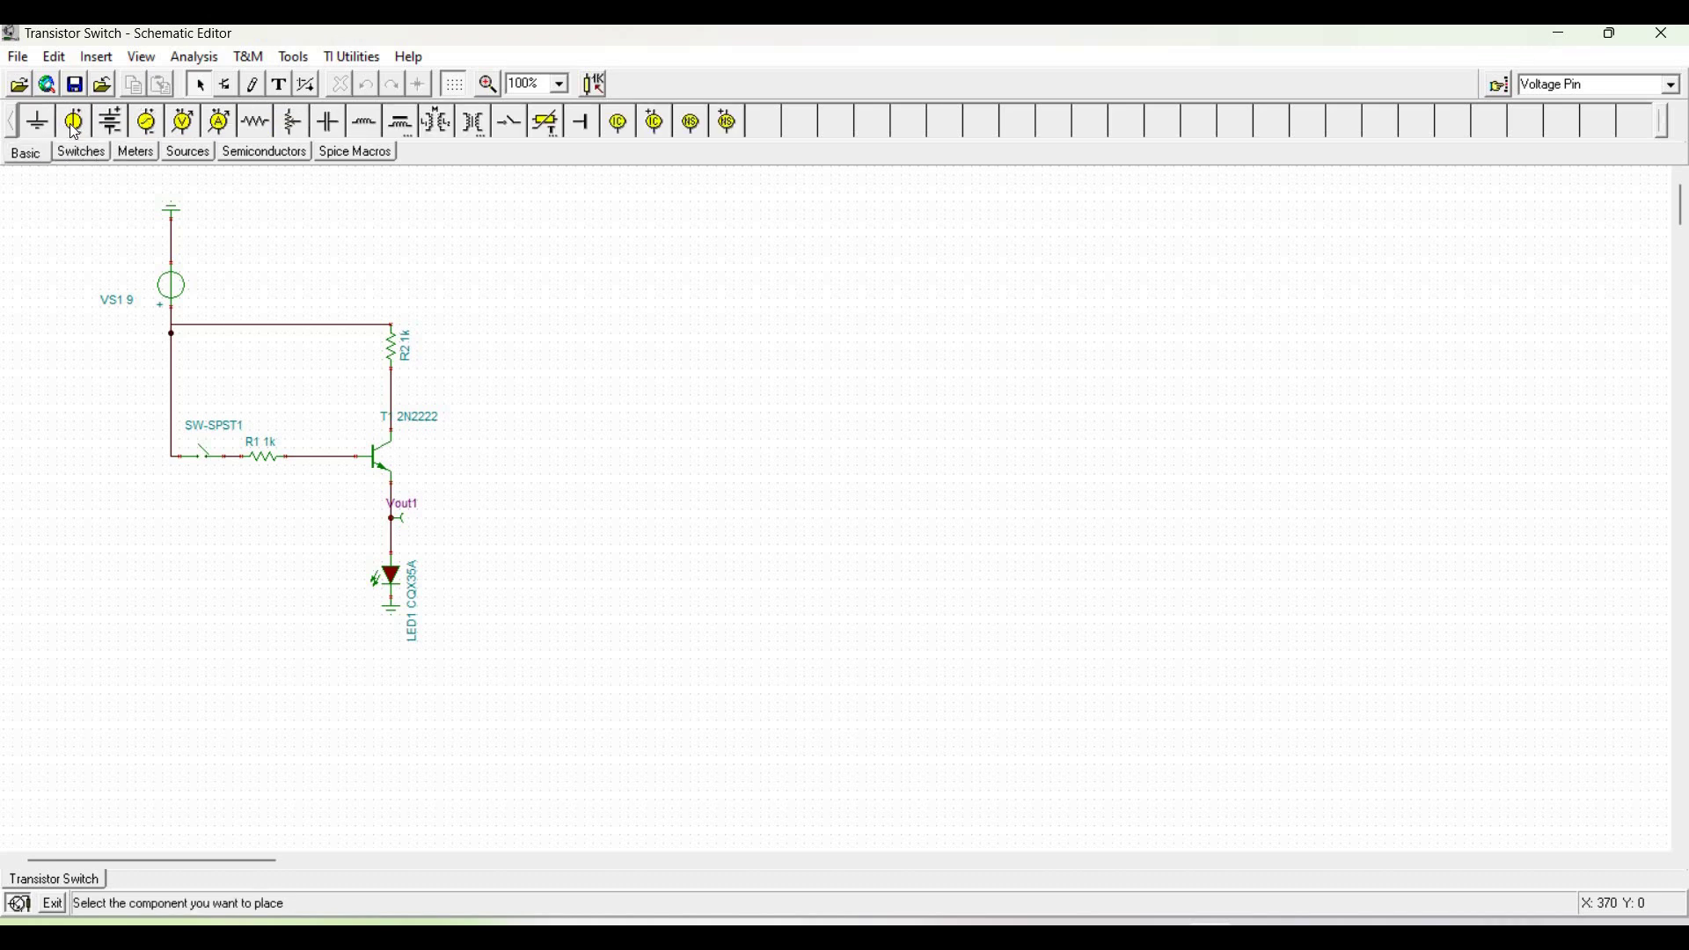
left_click(81, 128)
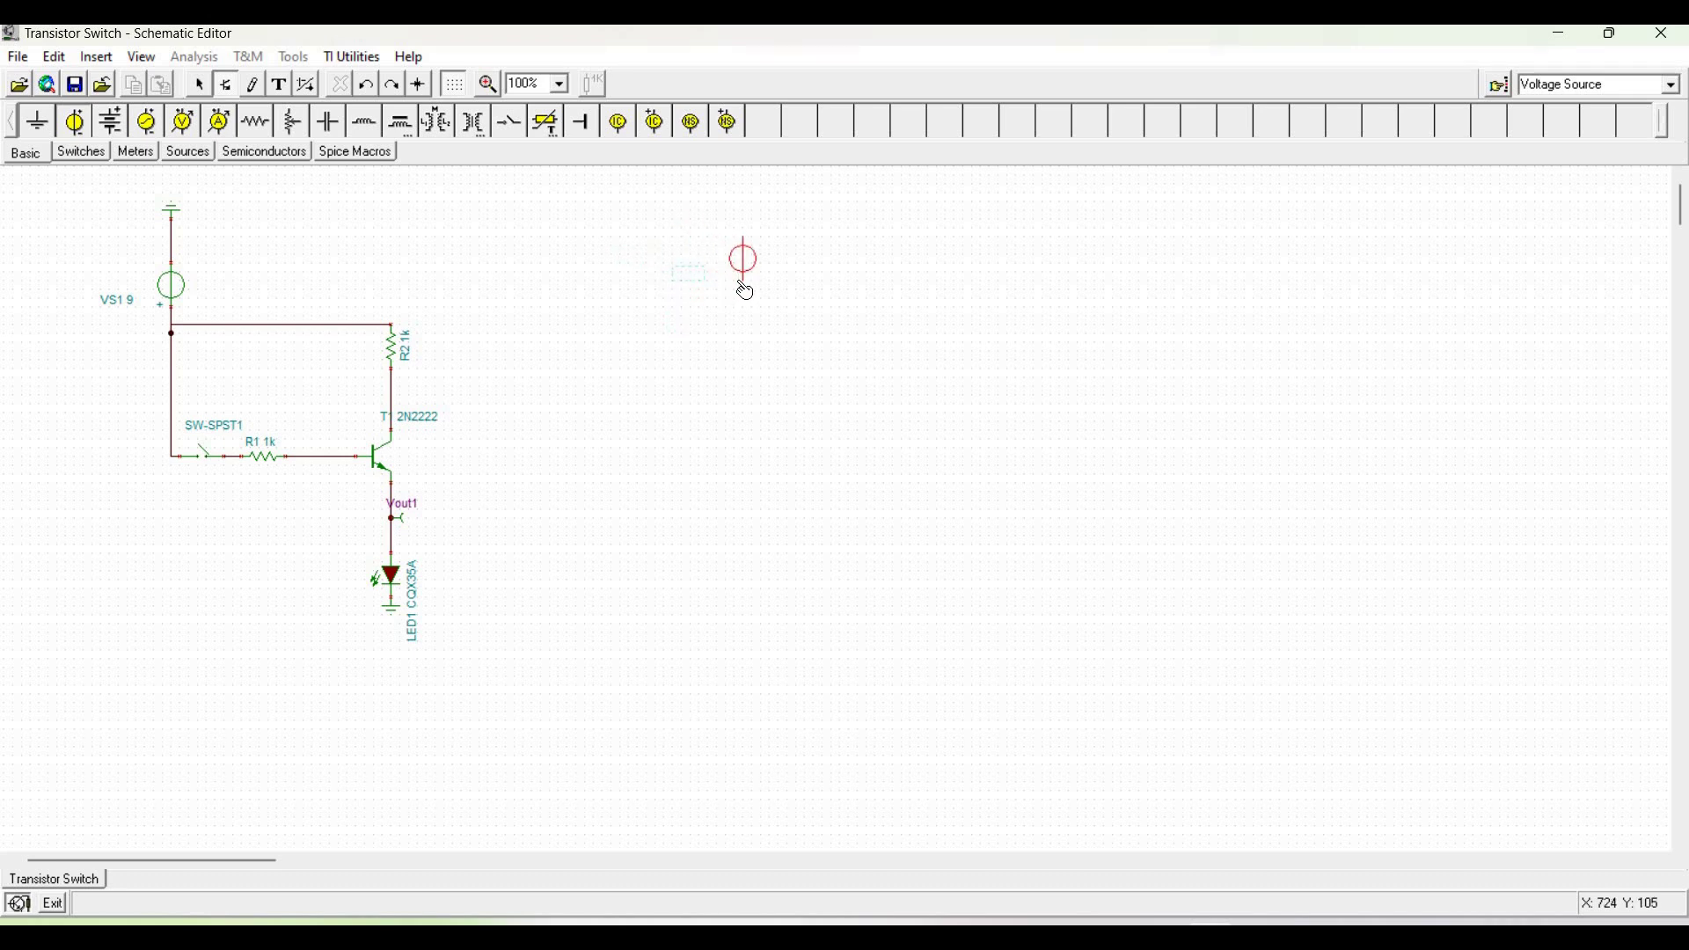
left_click(744, 294)
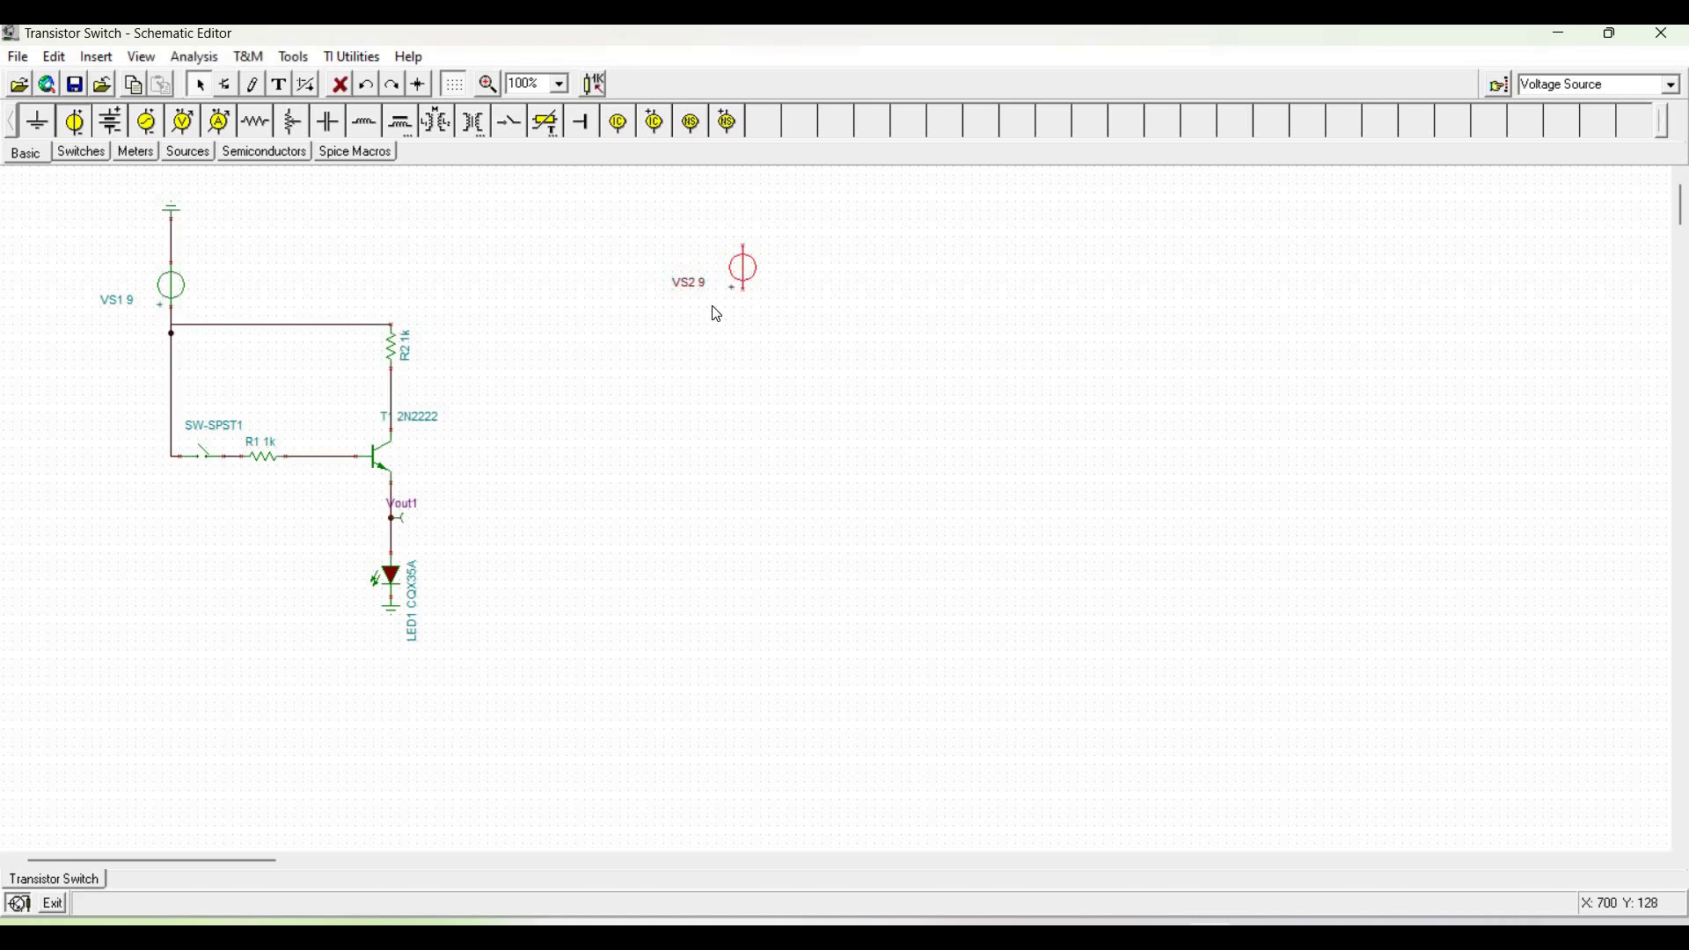
left_click(256, 121)
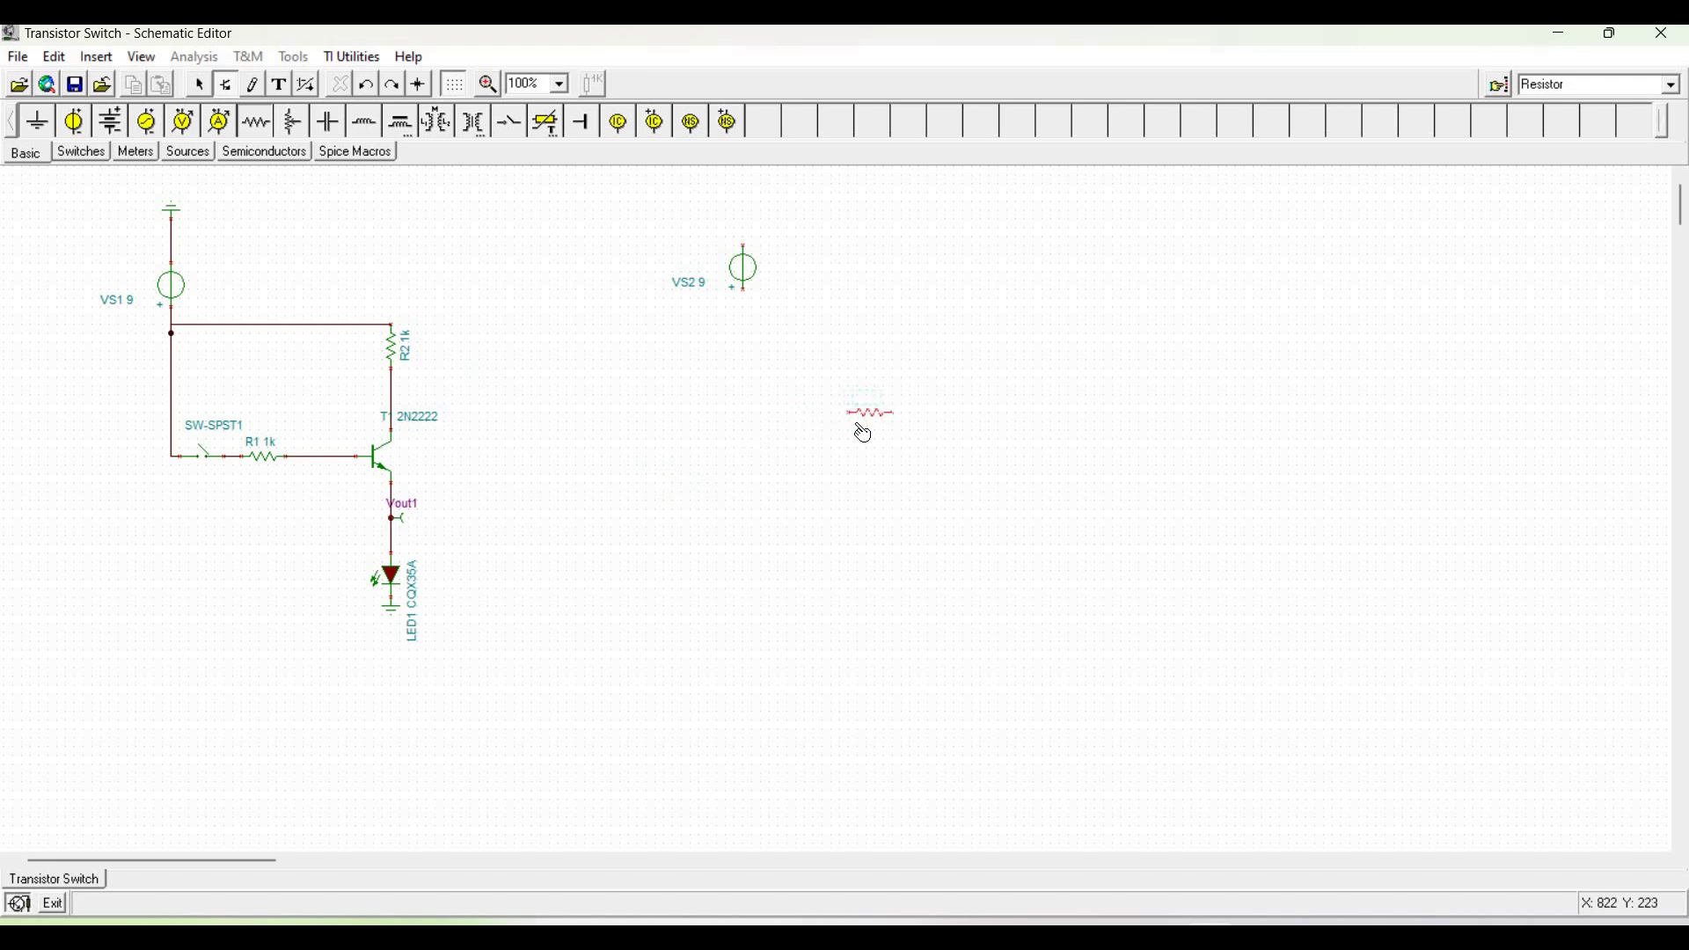
left_click(865, 419)
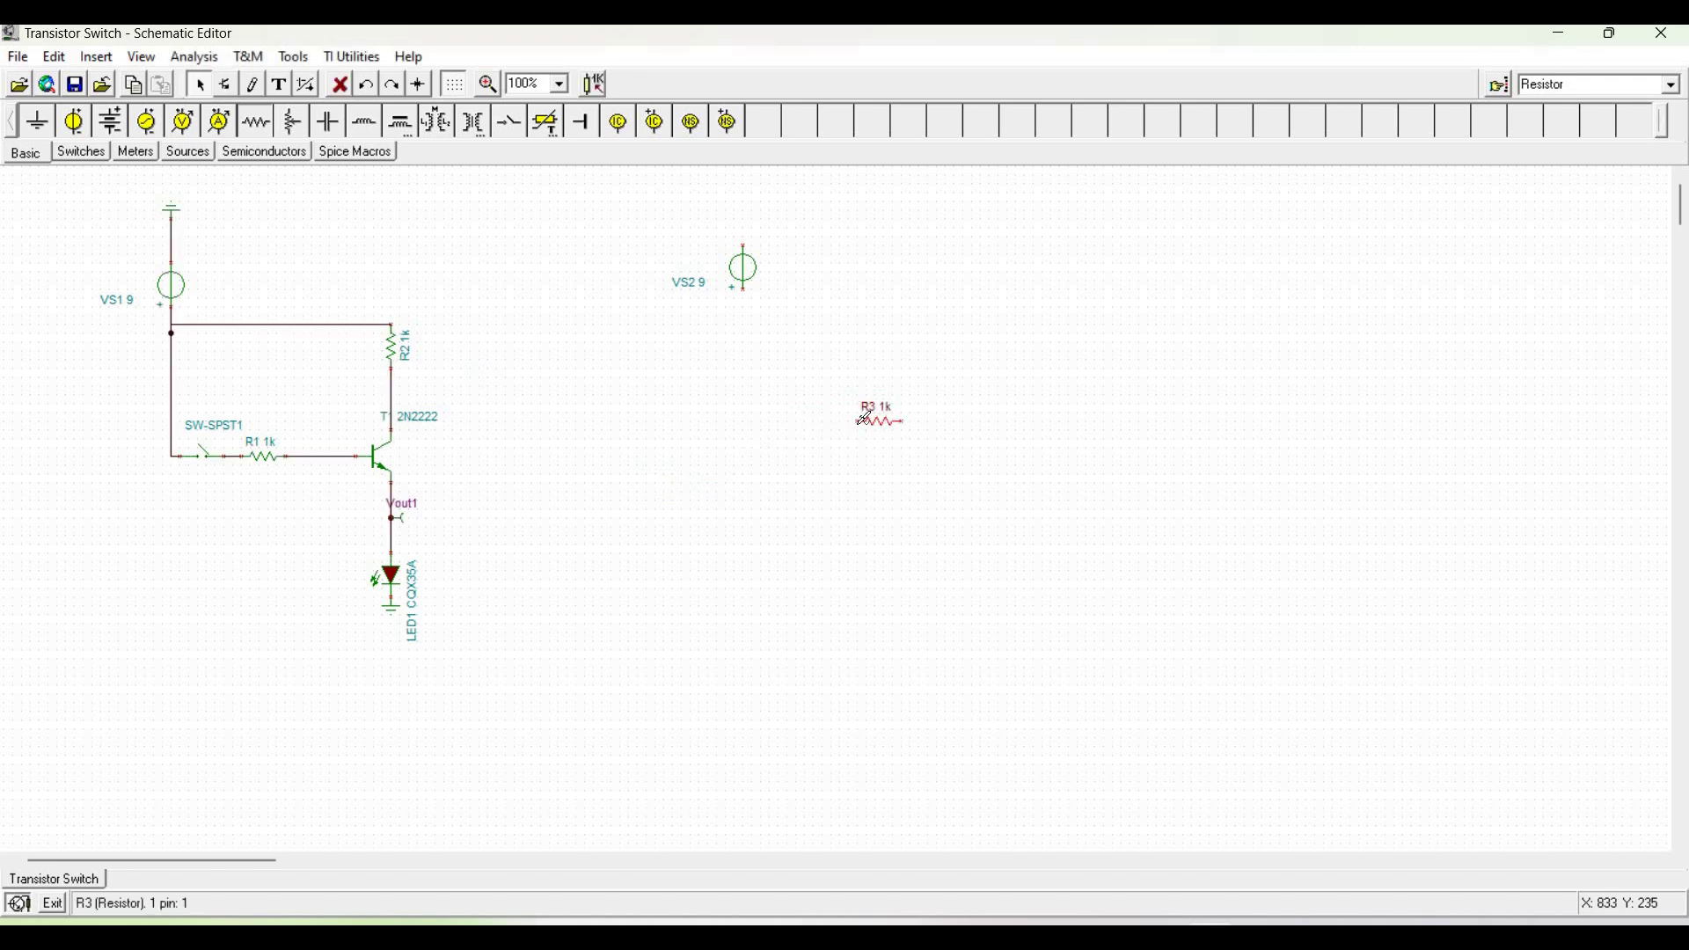
- Place an NPN bipolar transistor to the right of R3 and a vertical resistor above the transistor
left_click(256, 155)
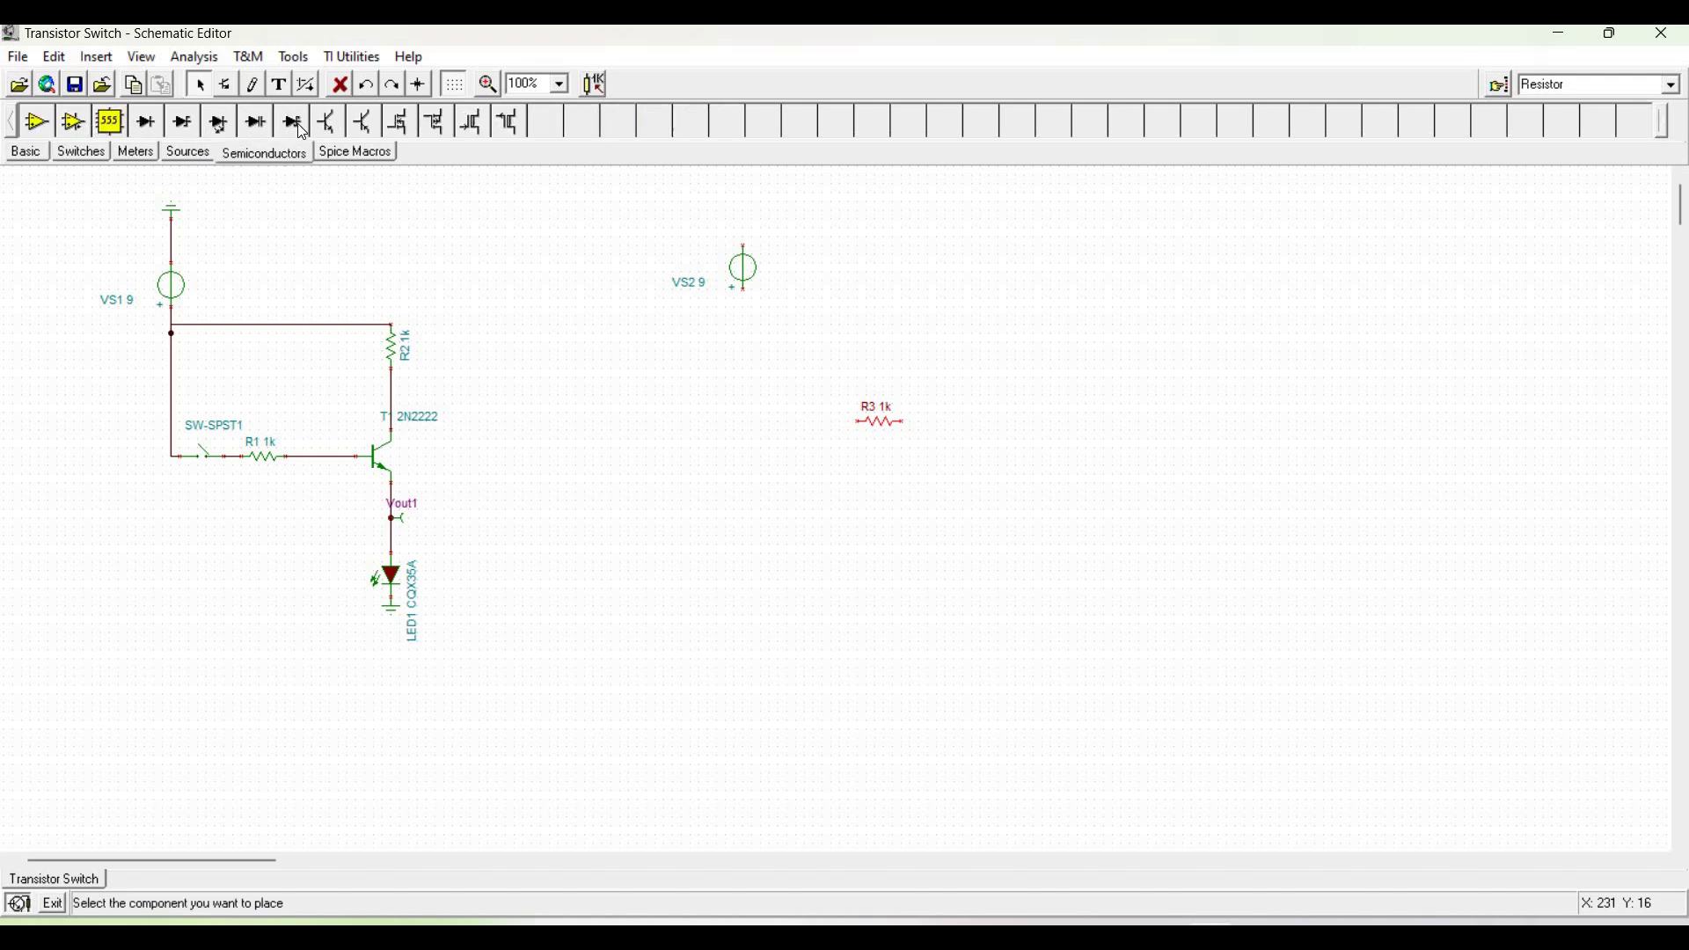
left_click(327, 123)
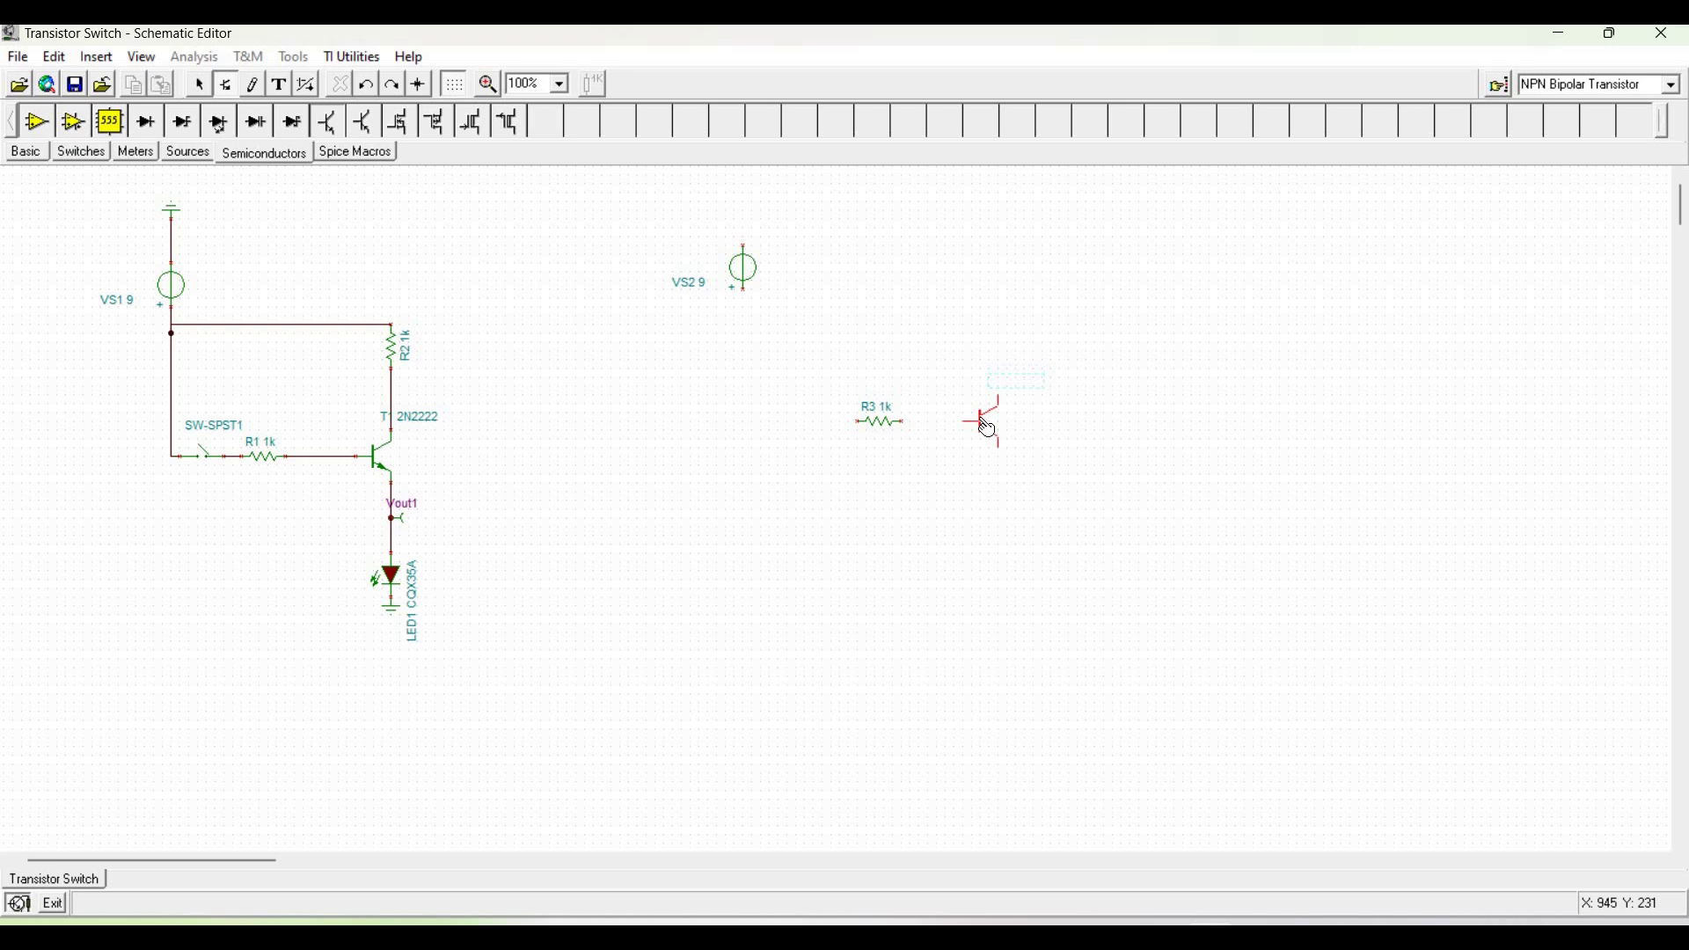
left_click(987, 428)
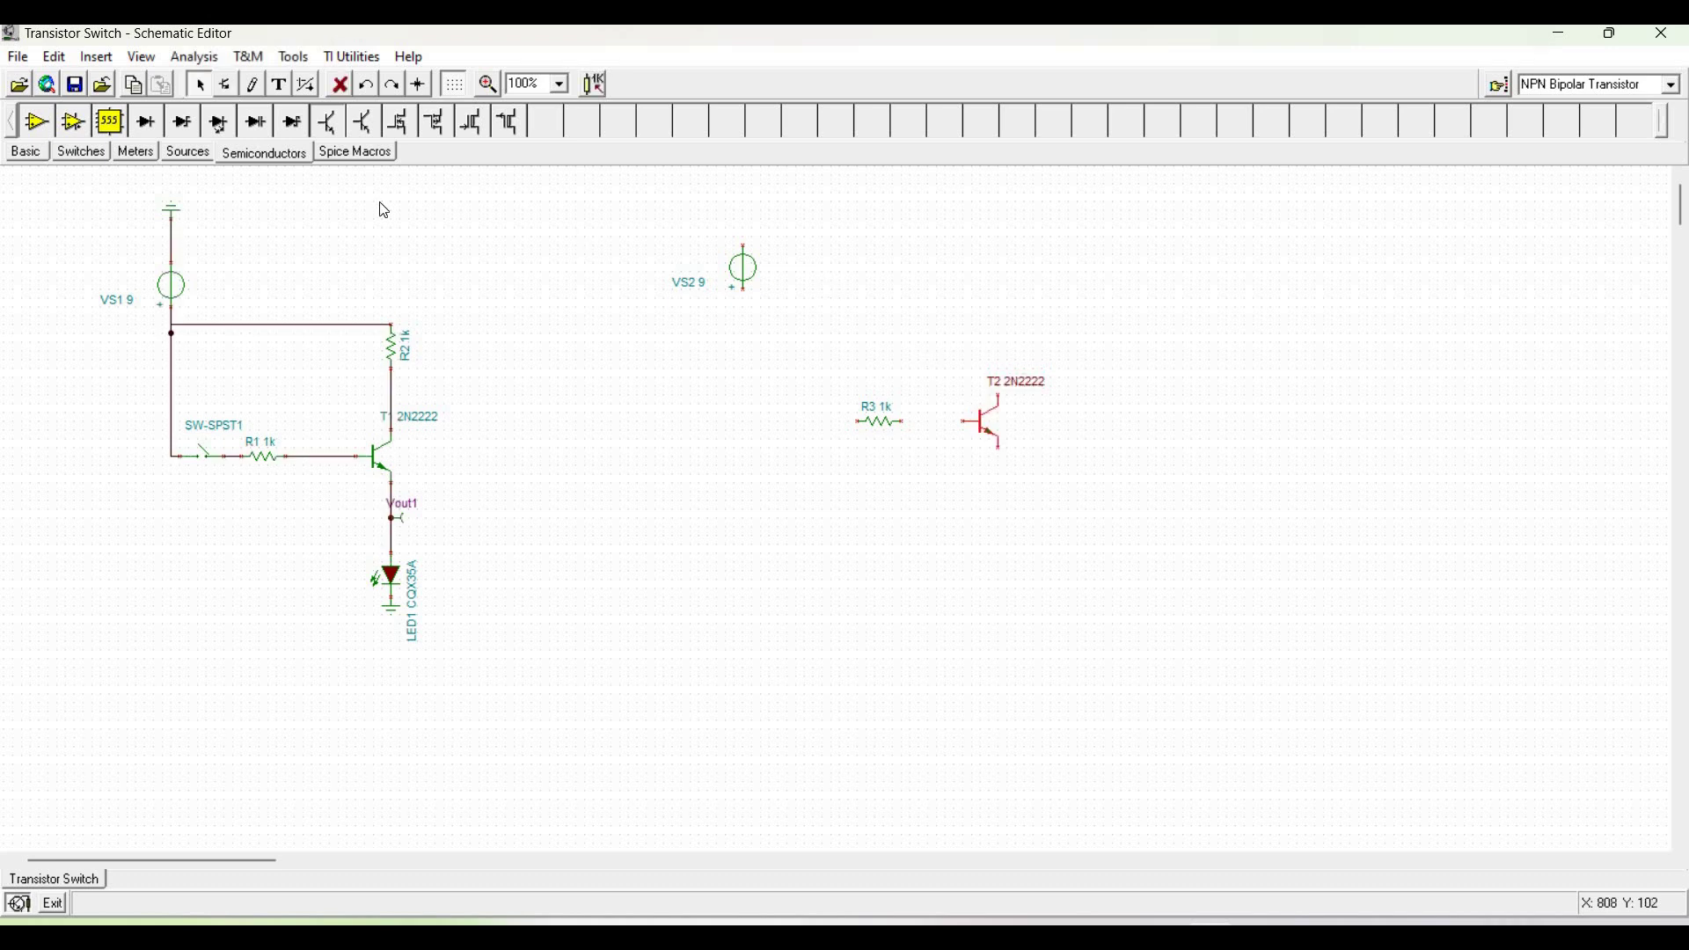
left_click(27, 153)
left_click(256, 121)
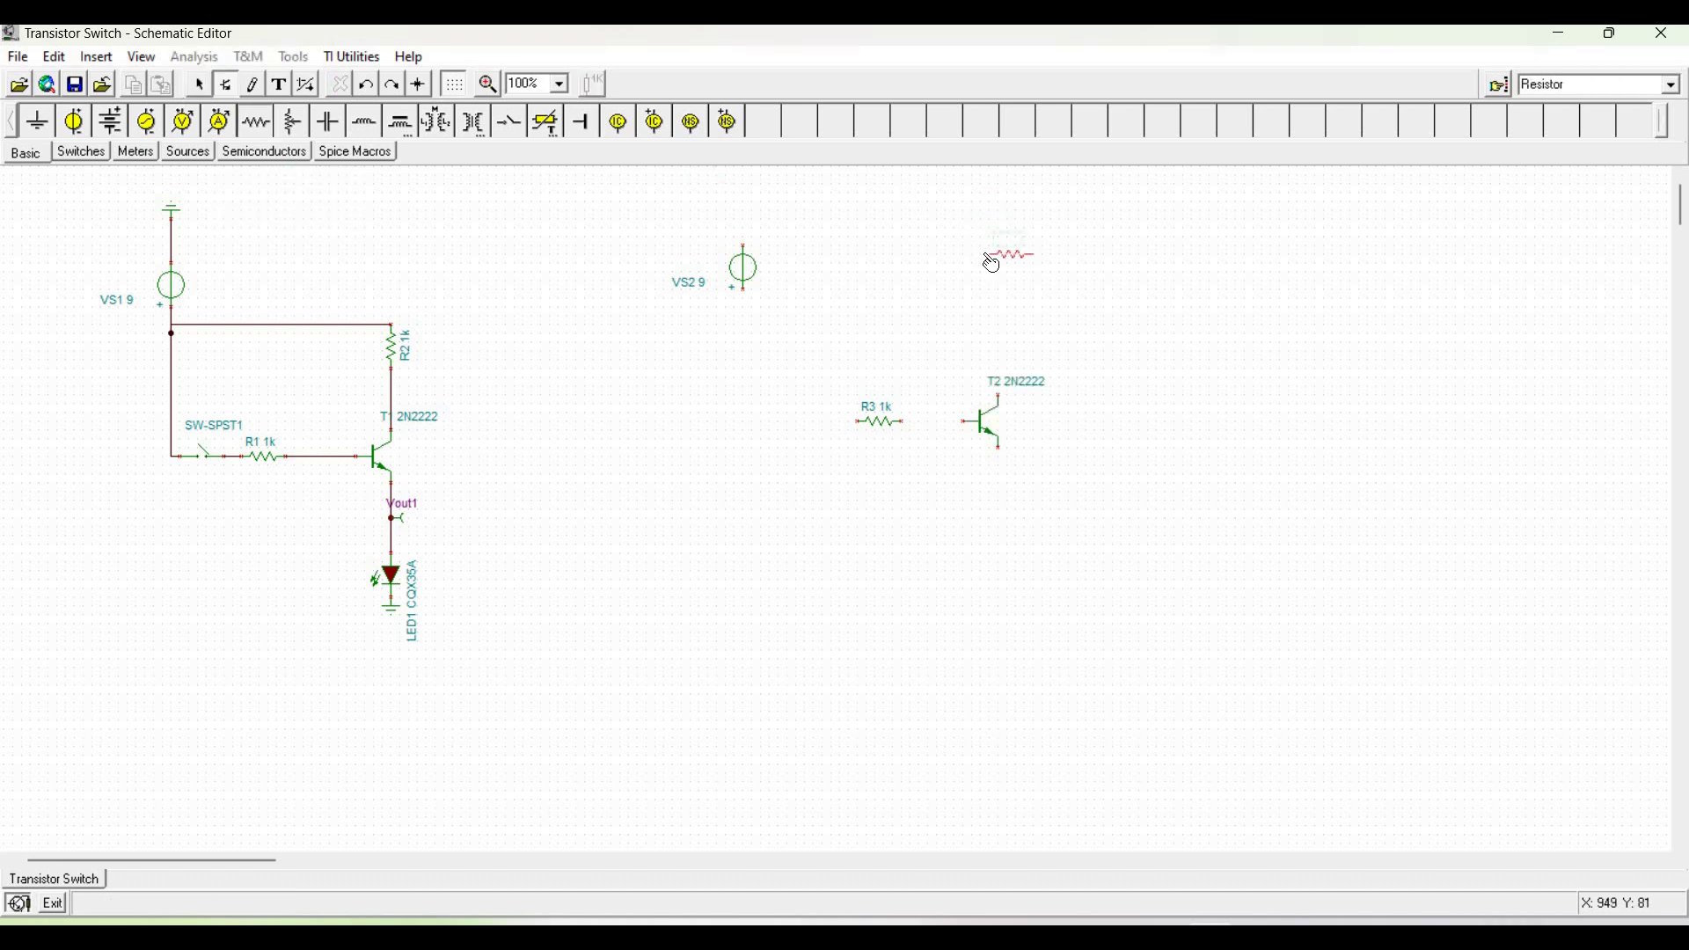
key("ctrl+r")
left_click(991, 255)
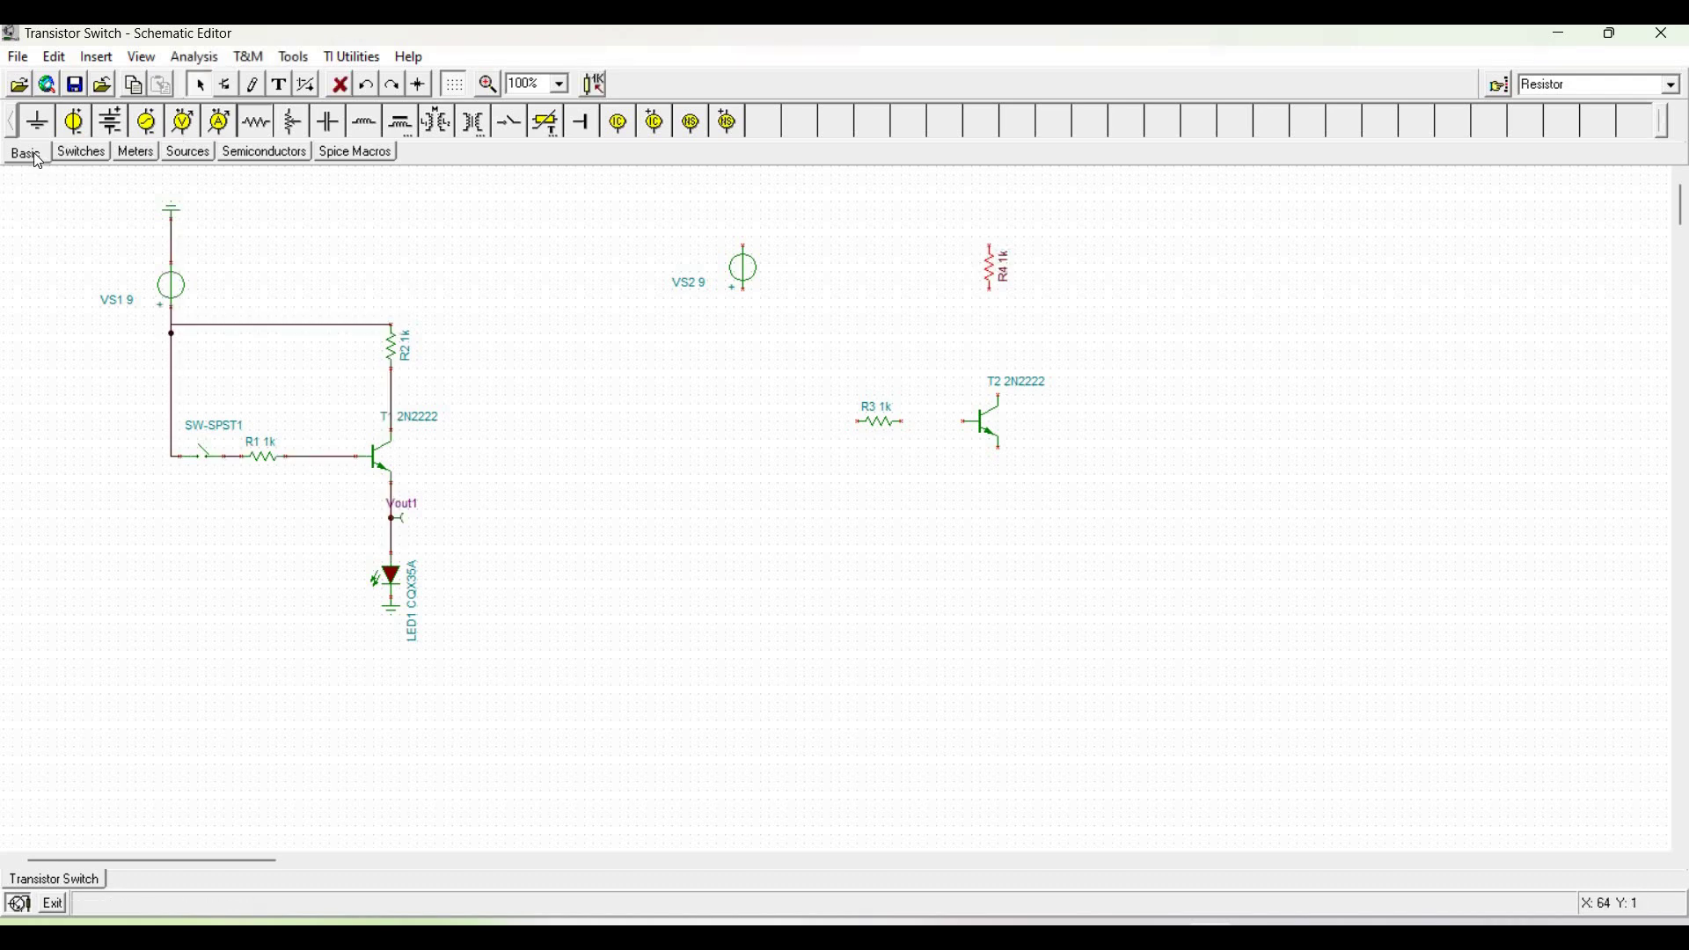
- Place an LED to the right of transistor T2, with its cathode facing down
left_click(260, 155)
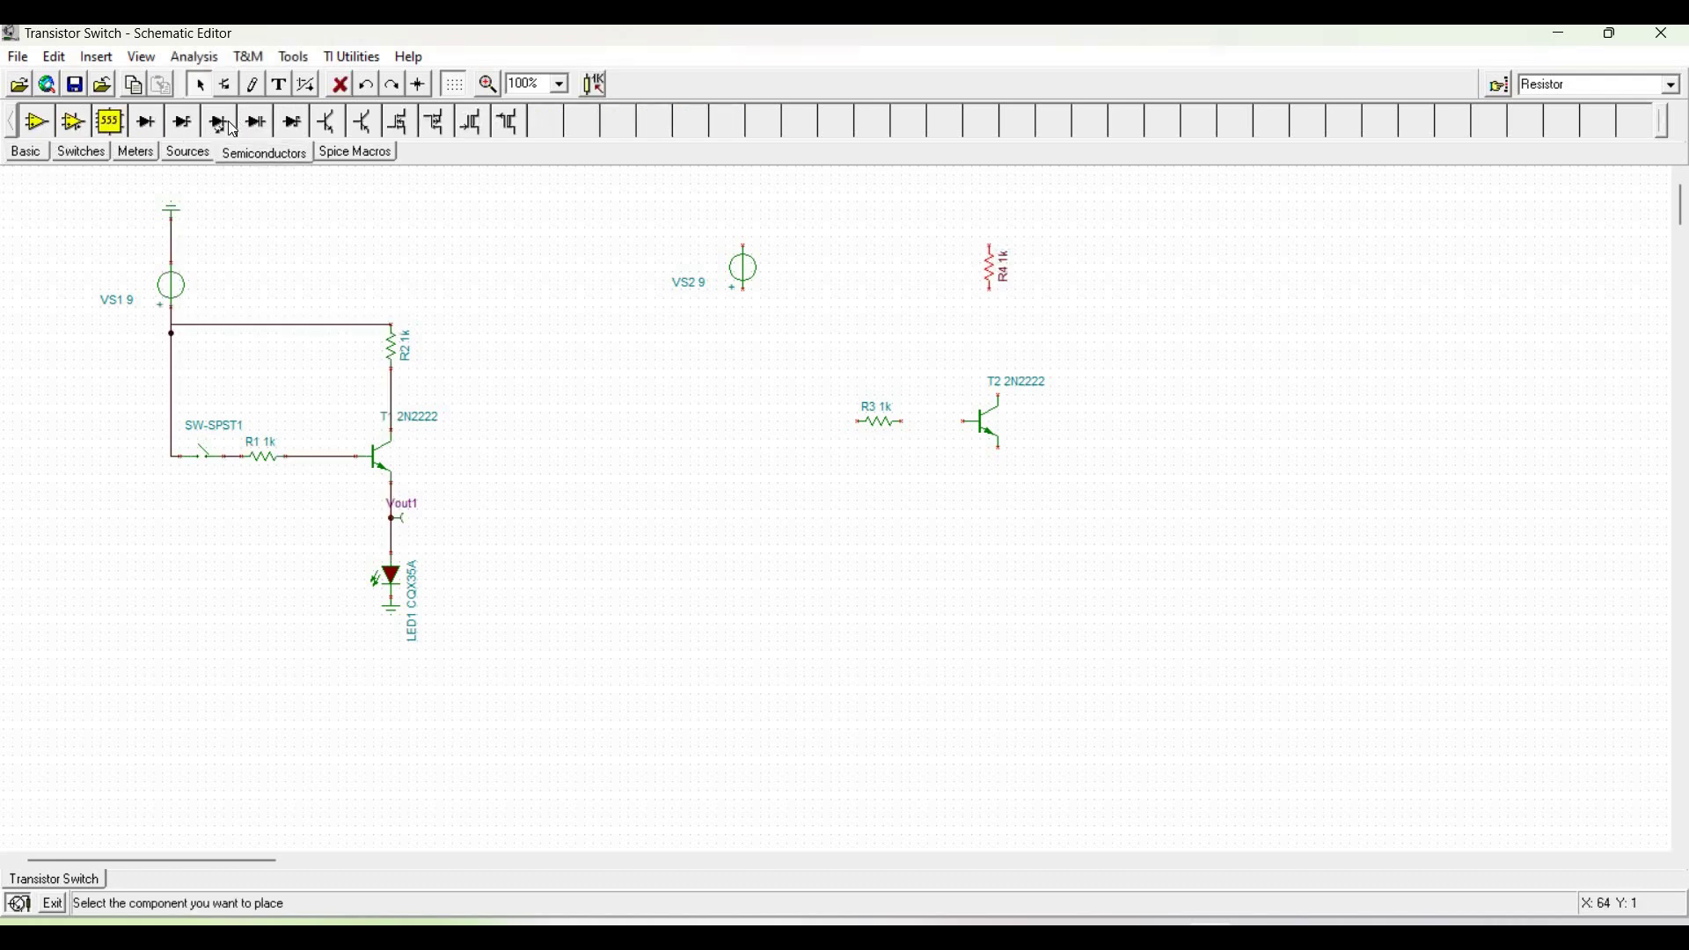
left_click(219, 123)
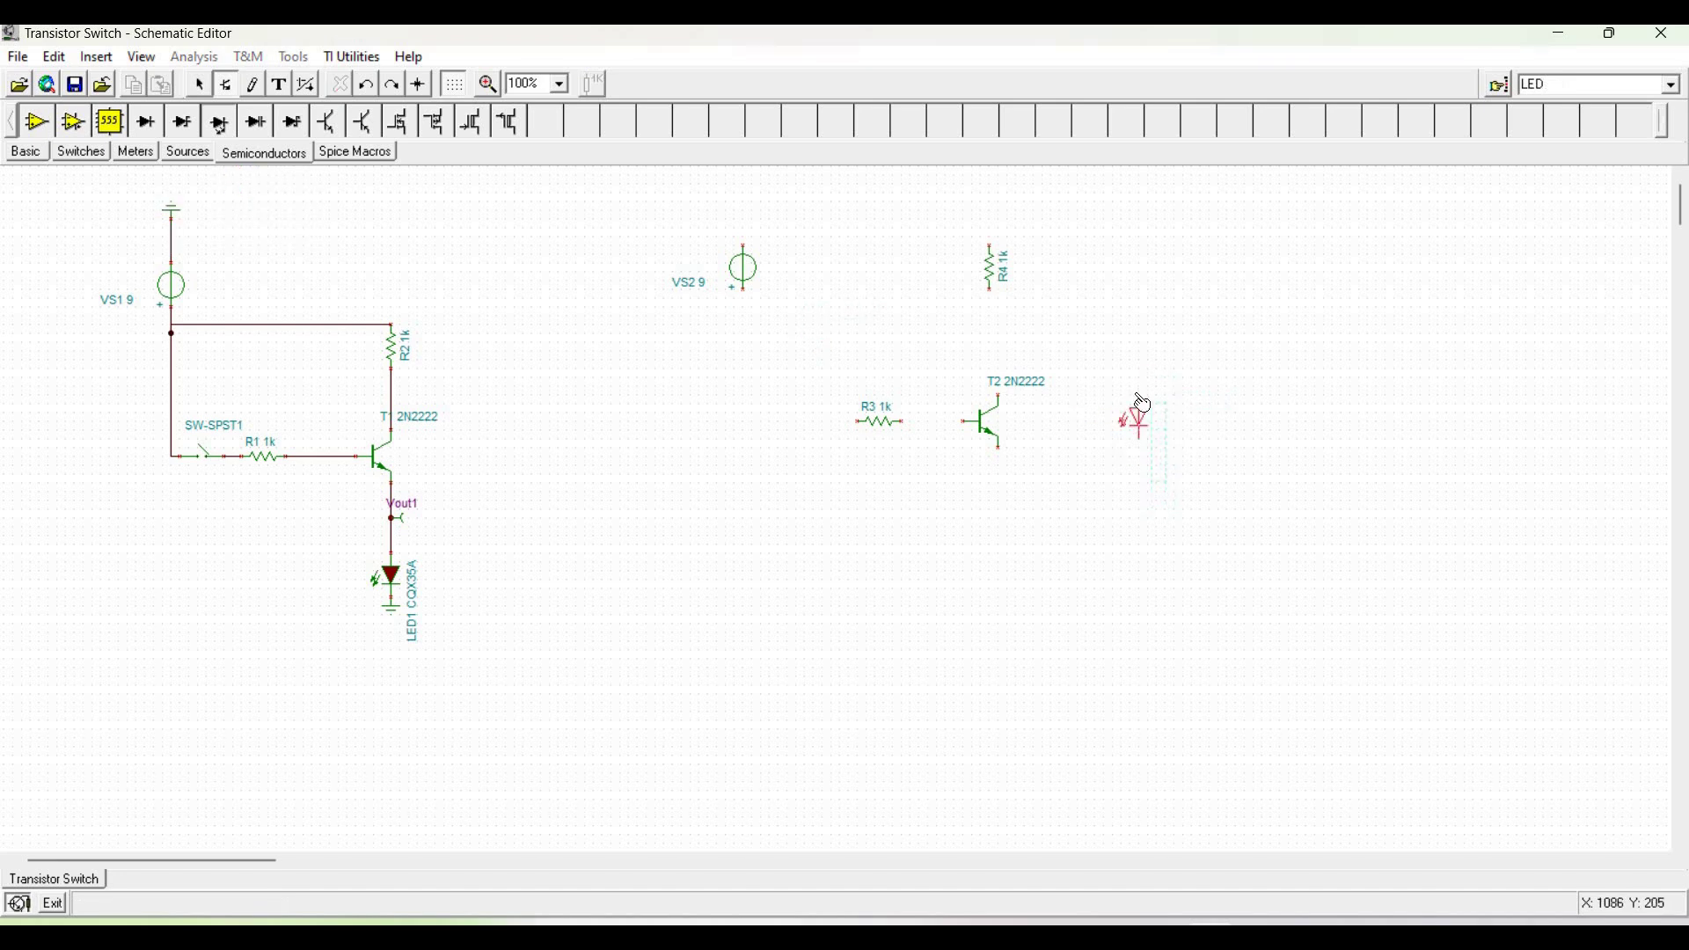
left_click(998, 417)
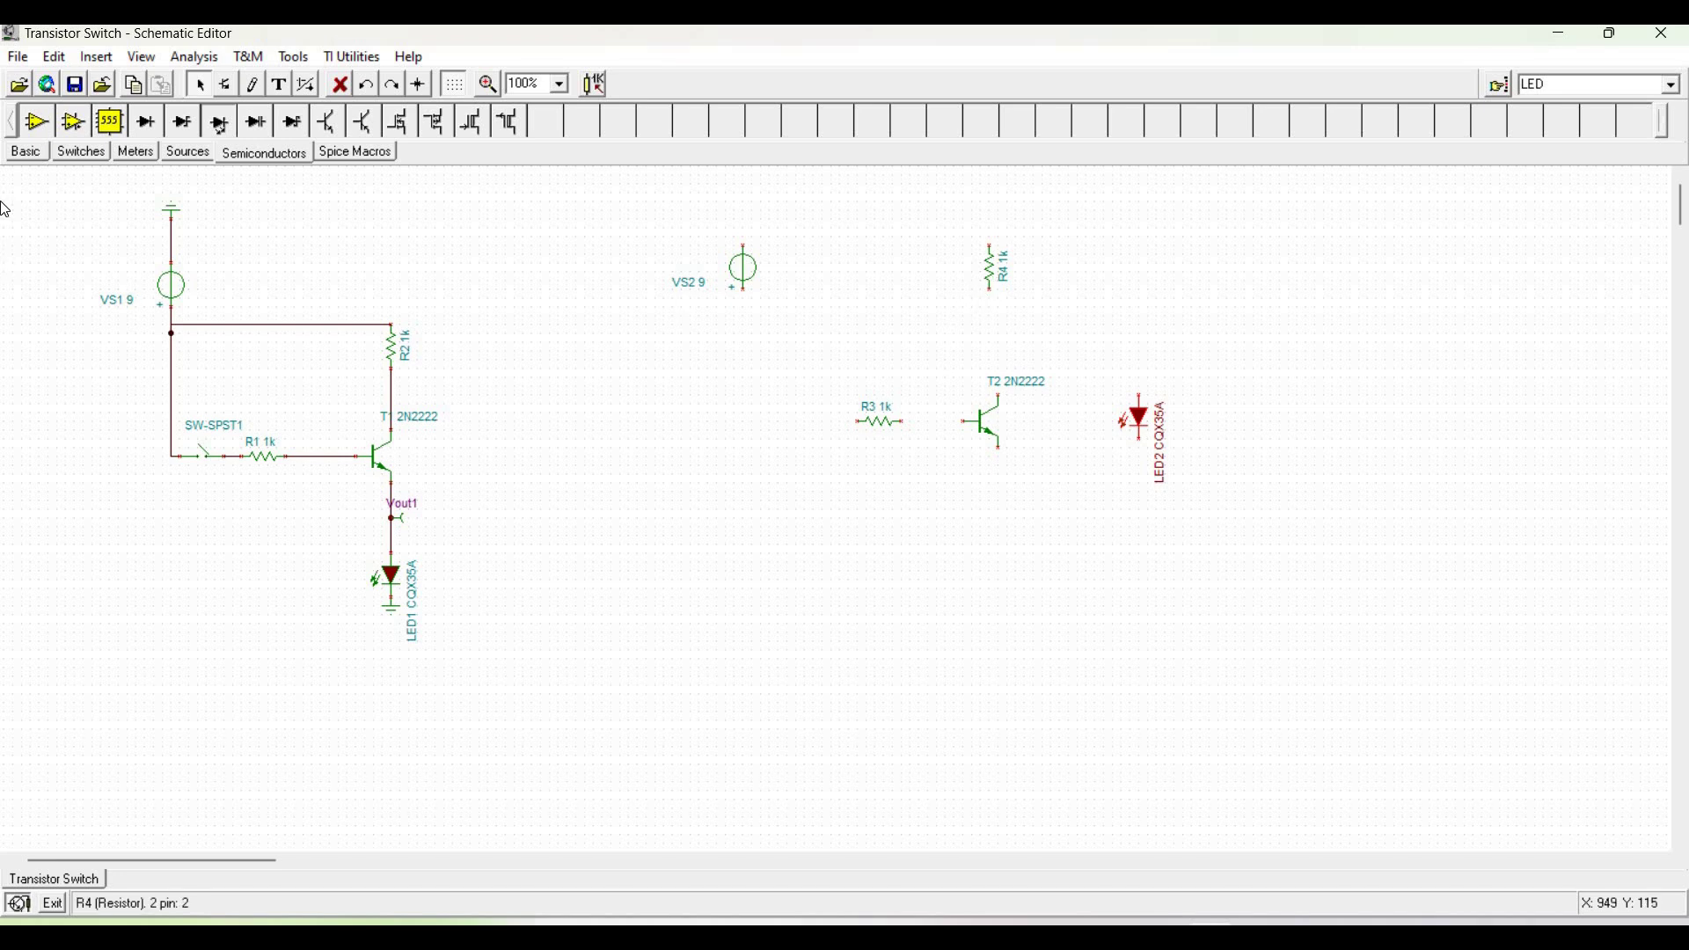
- Place an upright ground below T2 and wire both T2's emitter and LED2's cathode to it
left_click(26, 153)
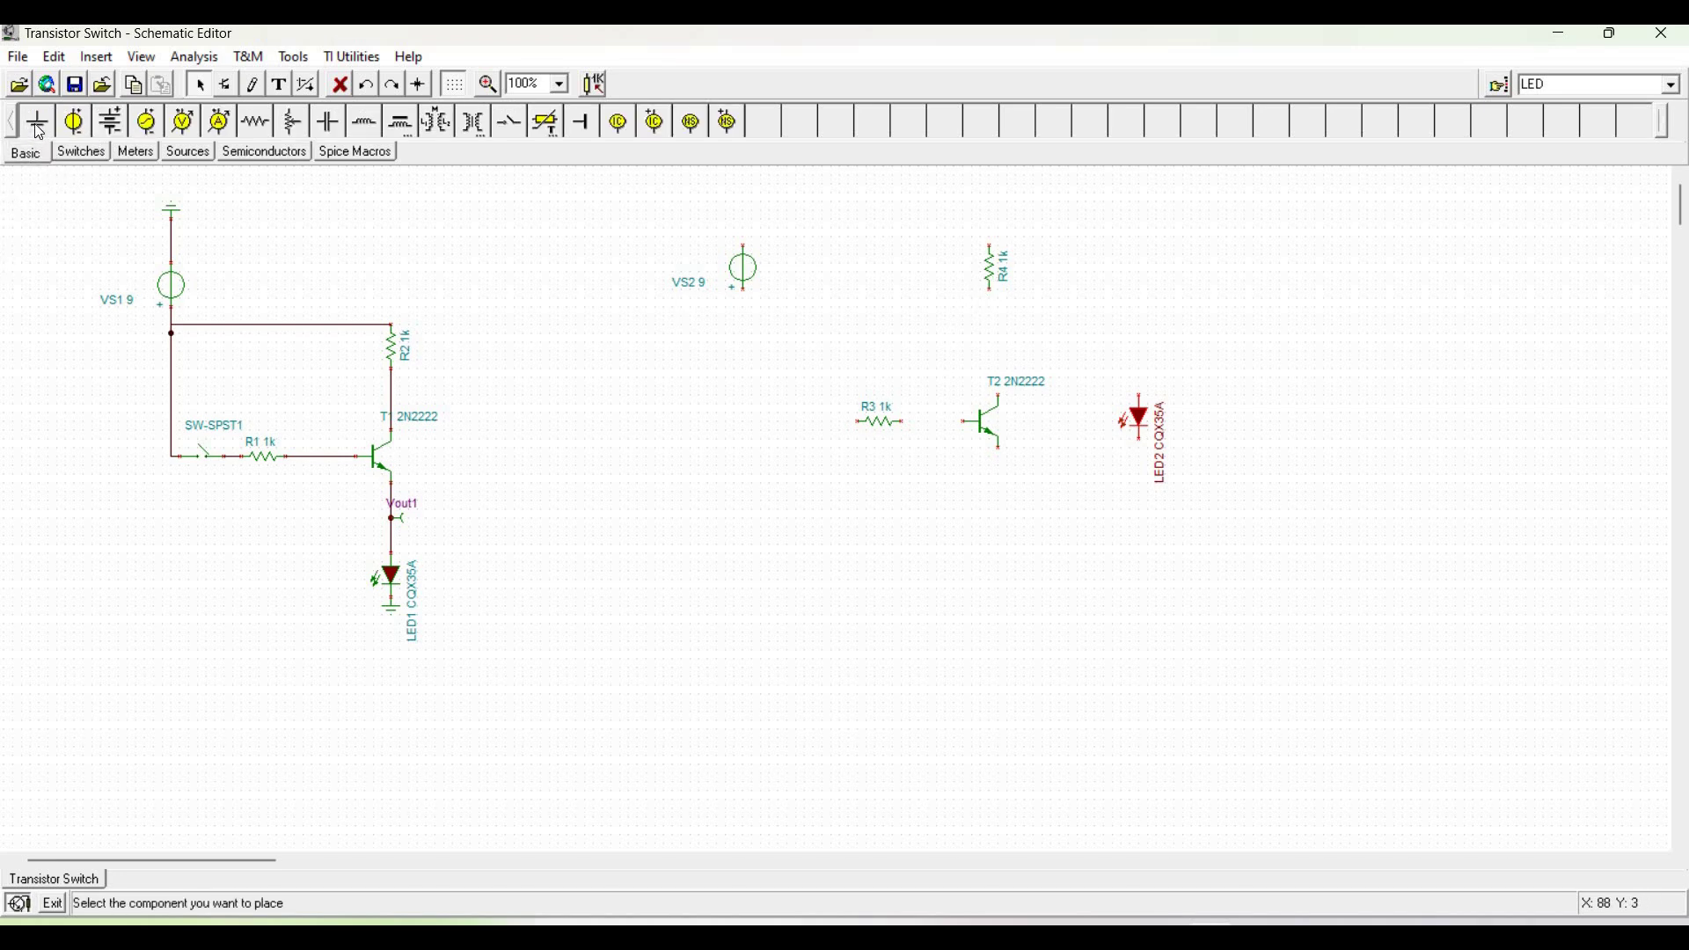
left_click(39, 125)
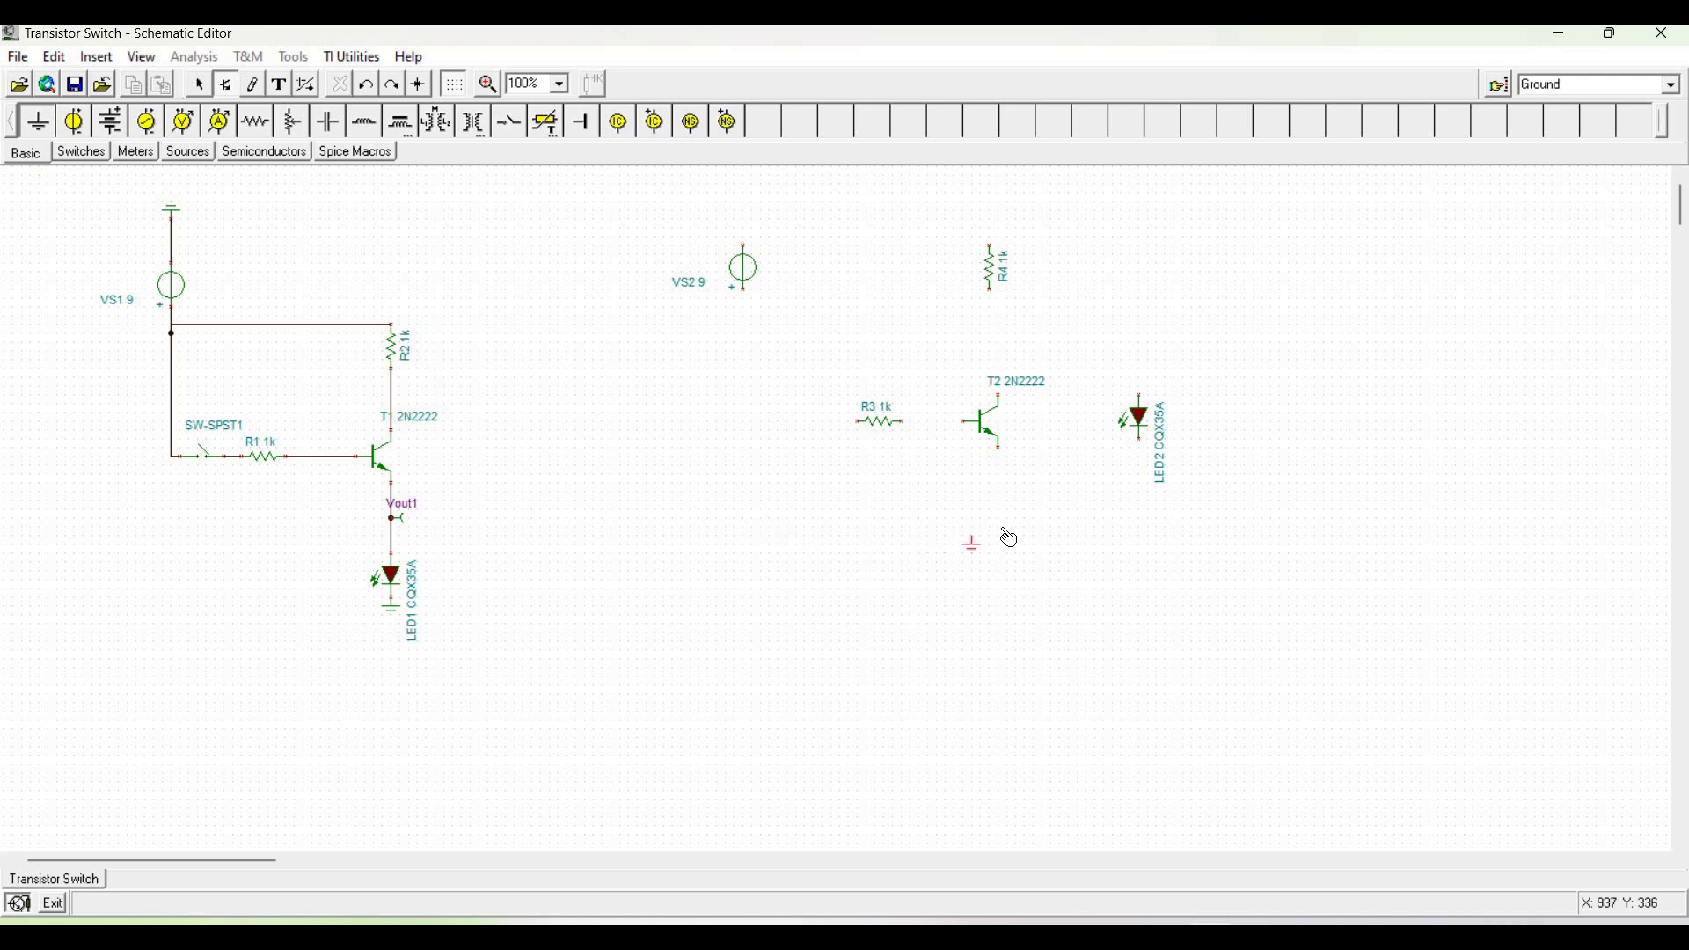
key("ctrl+r")
left_click(1004, 554)
left_click_drag(1003, 444, 999, 554)
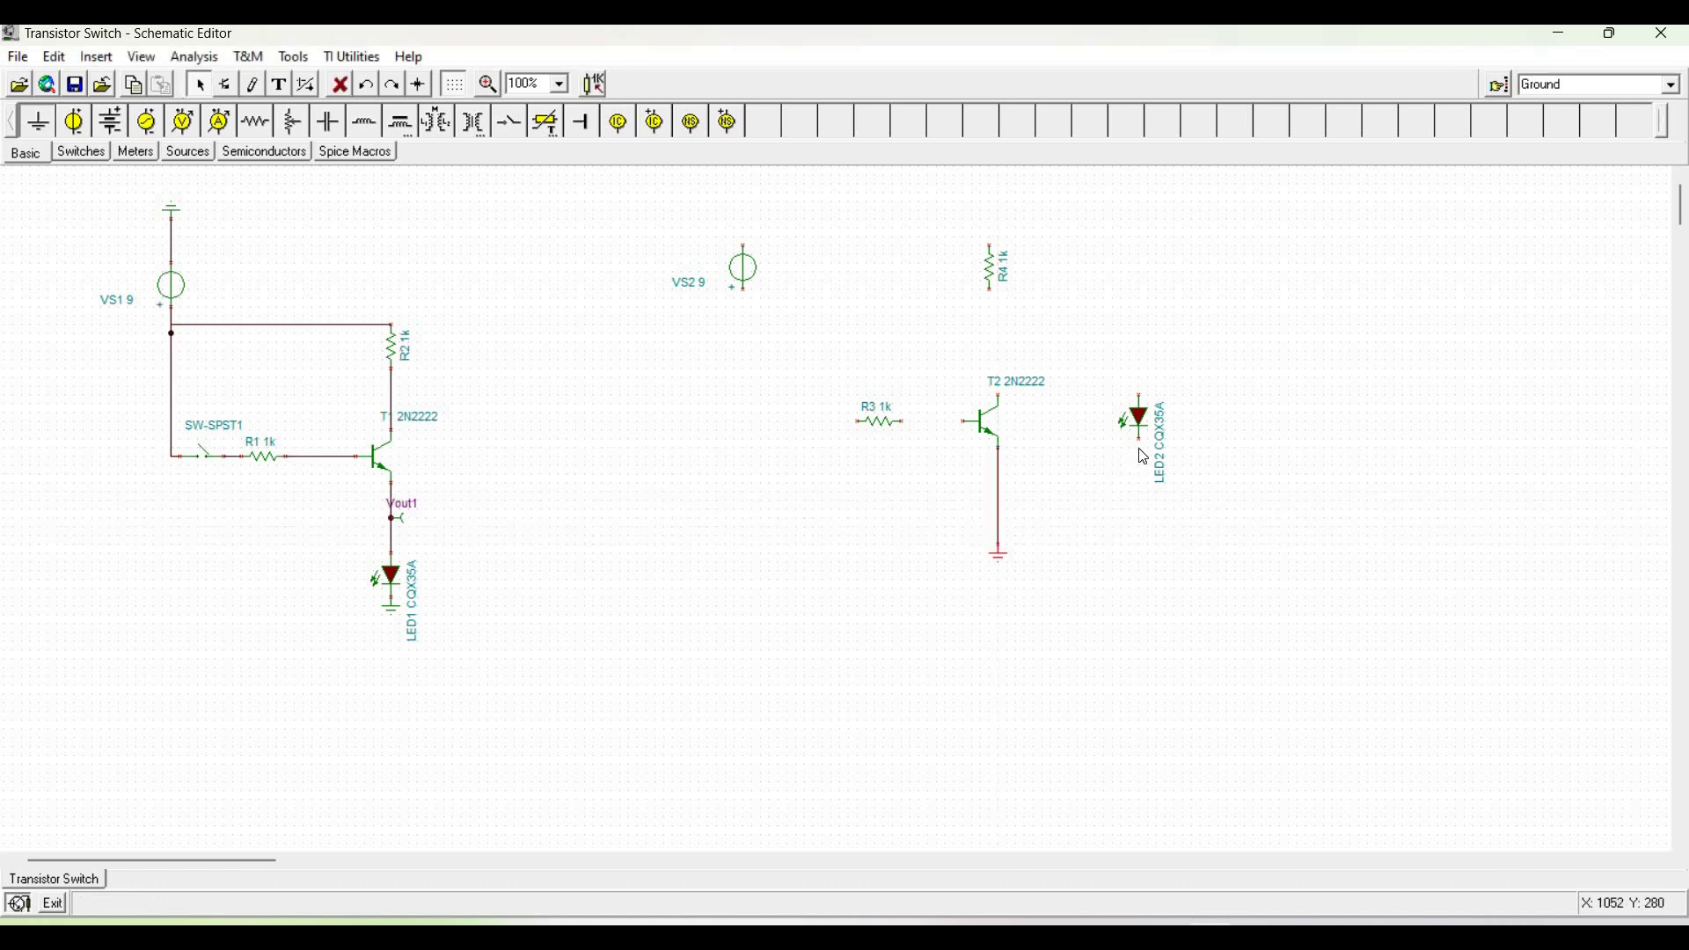
left_click_drag(1136, 512, 999, 536)
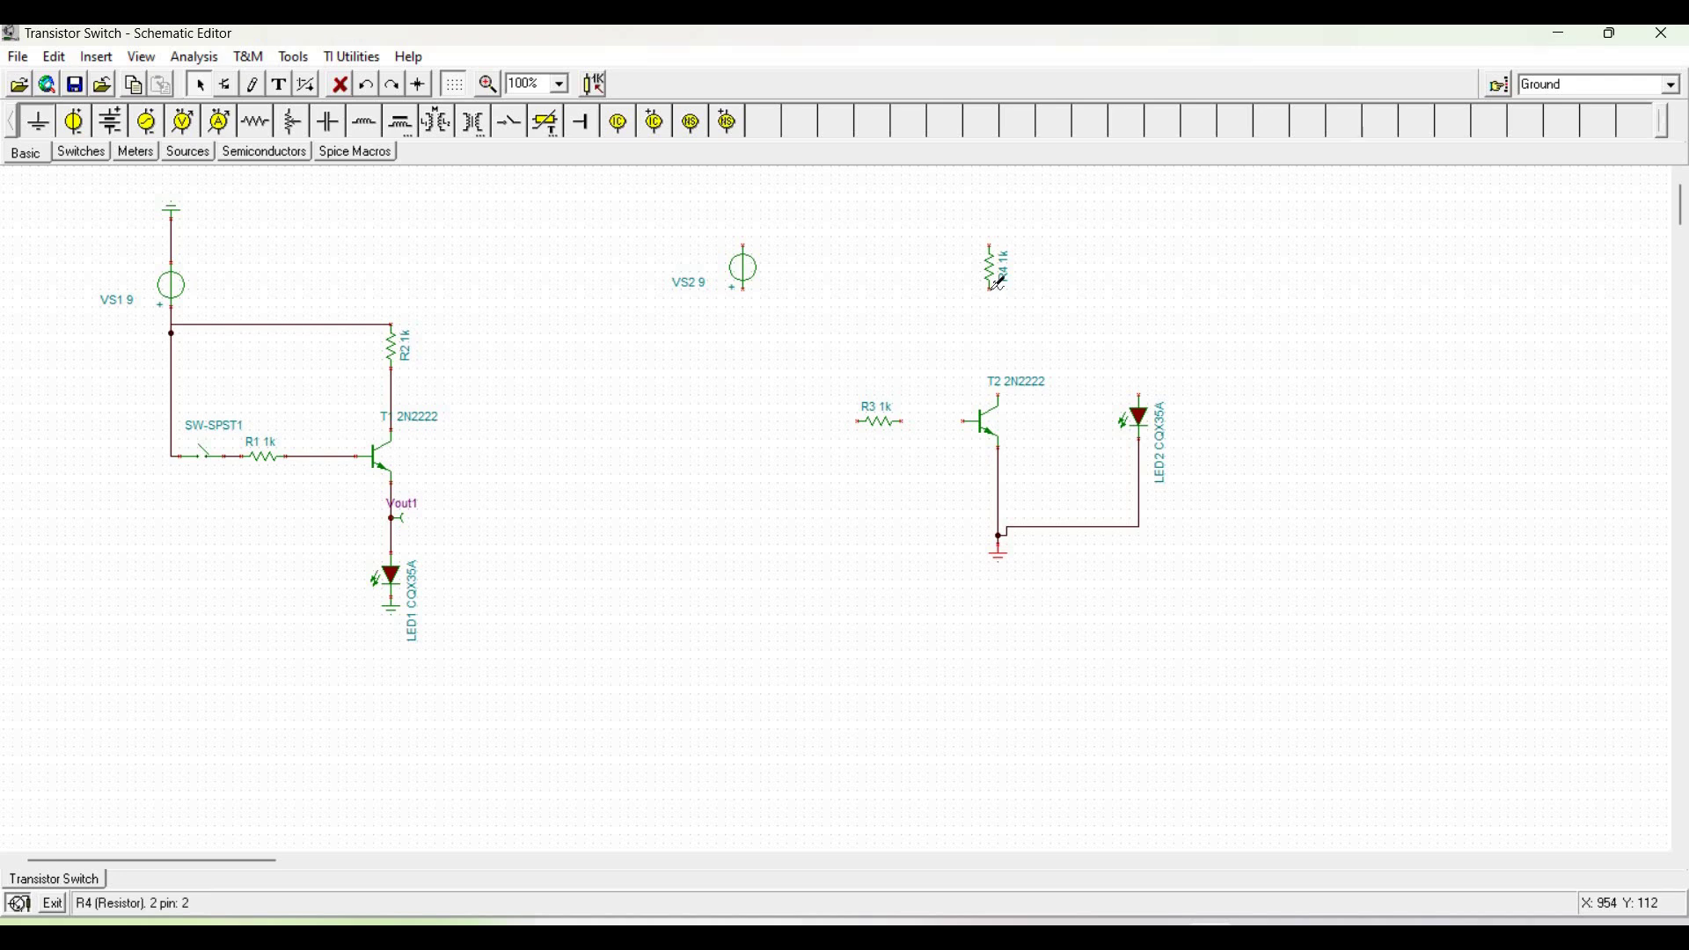
- Wire R4's lower end to T2's collector, LED2's anode to that line, and R3 to T2's base
left_click_drag(998, 284, 1008, 387)
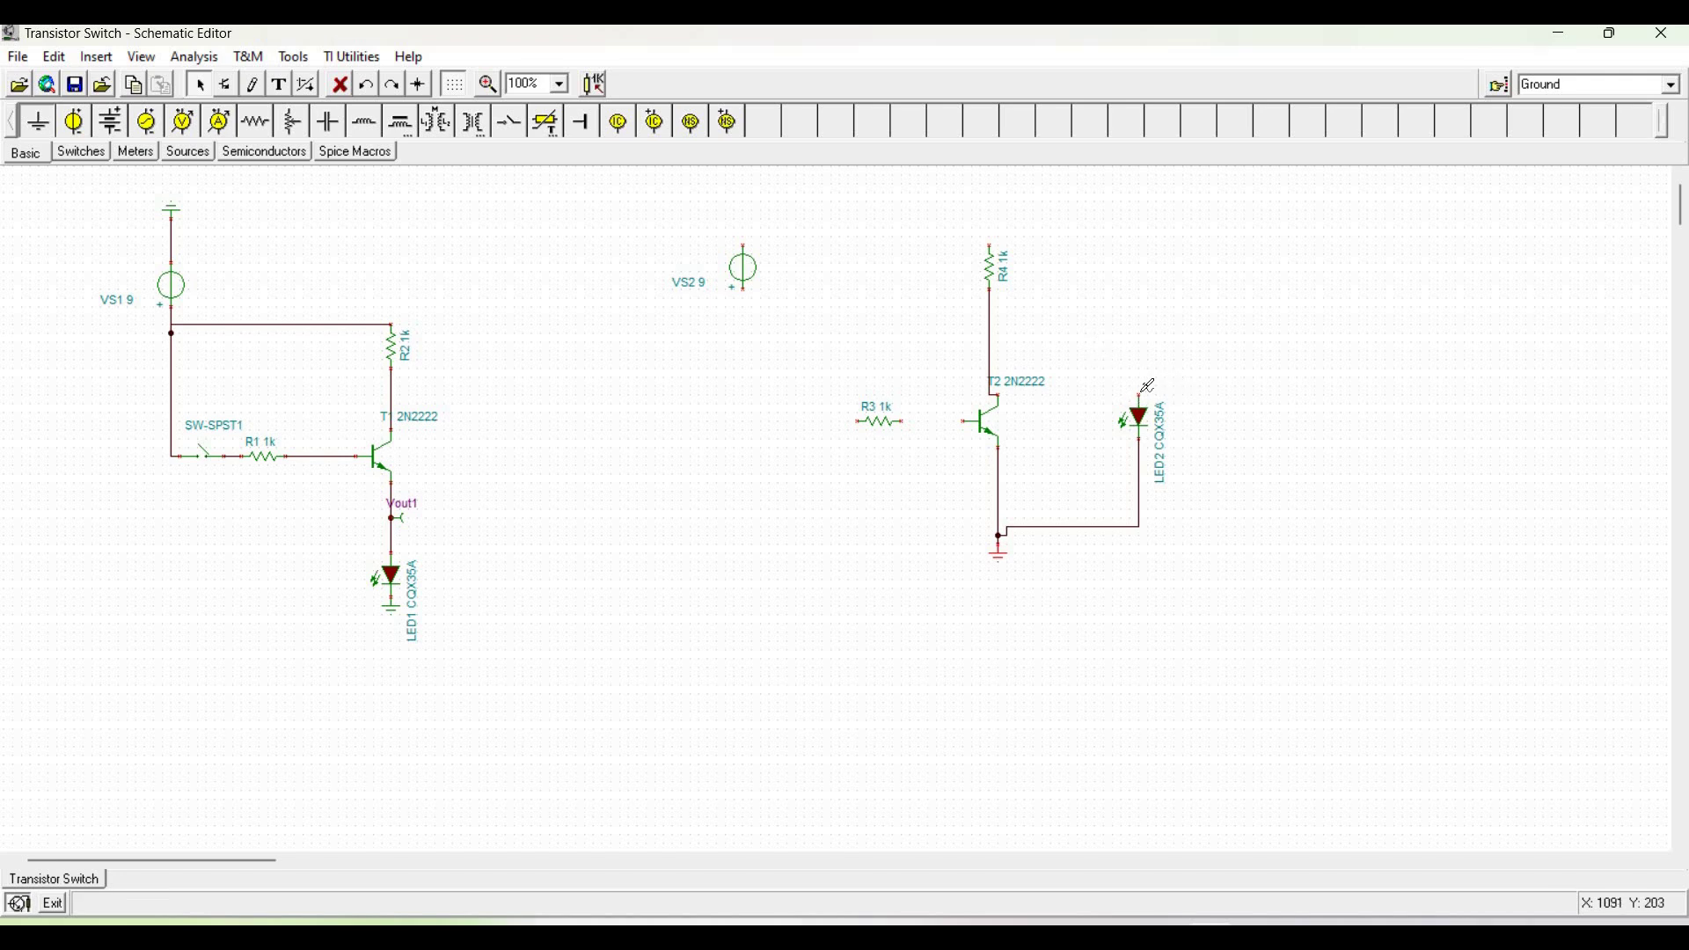
mouse_move(1146, 387)
left_mouse_down()
mouse_move(1074, 314)
mouse_move(992, 322)
left_mouse_up()
key("Escape")
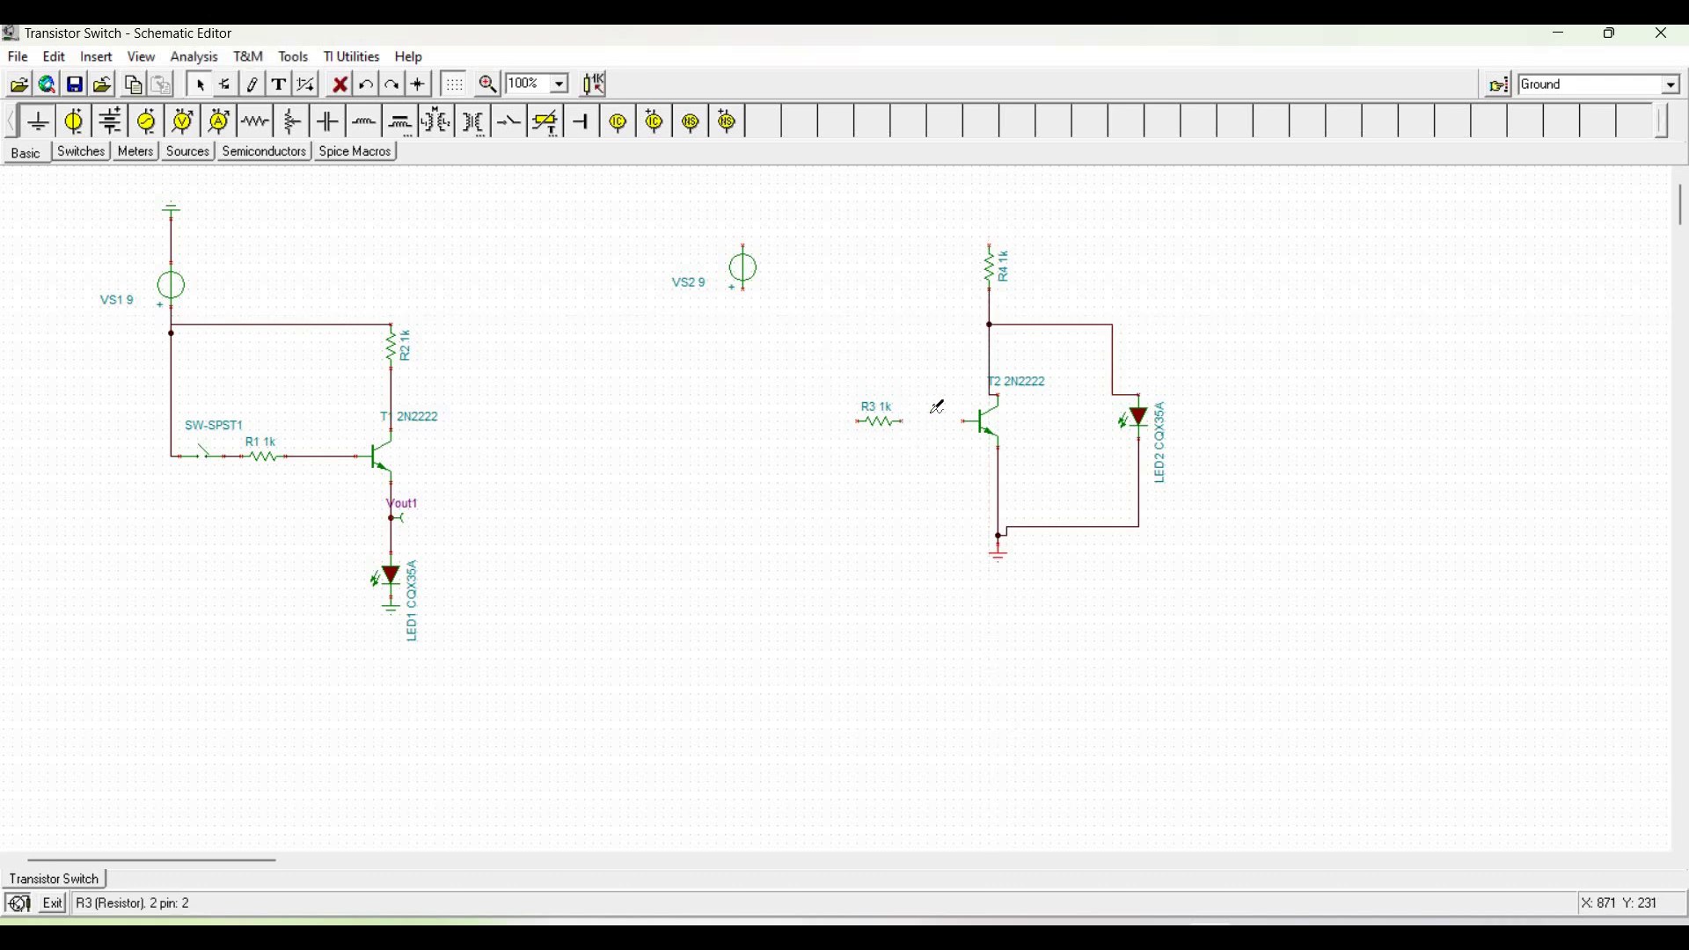
left_click_drag(910, 422, 965, 429)
key("Escape")
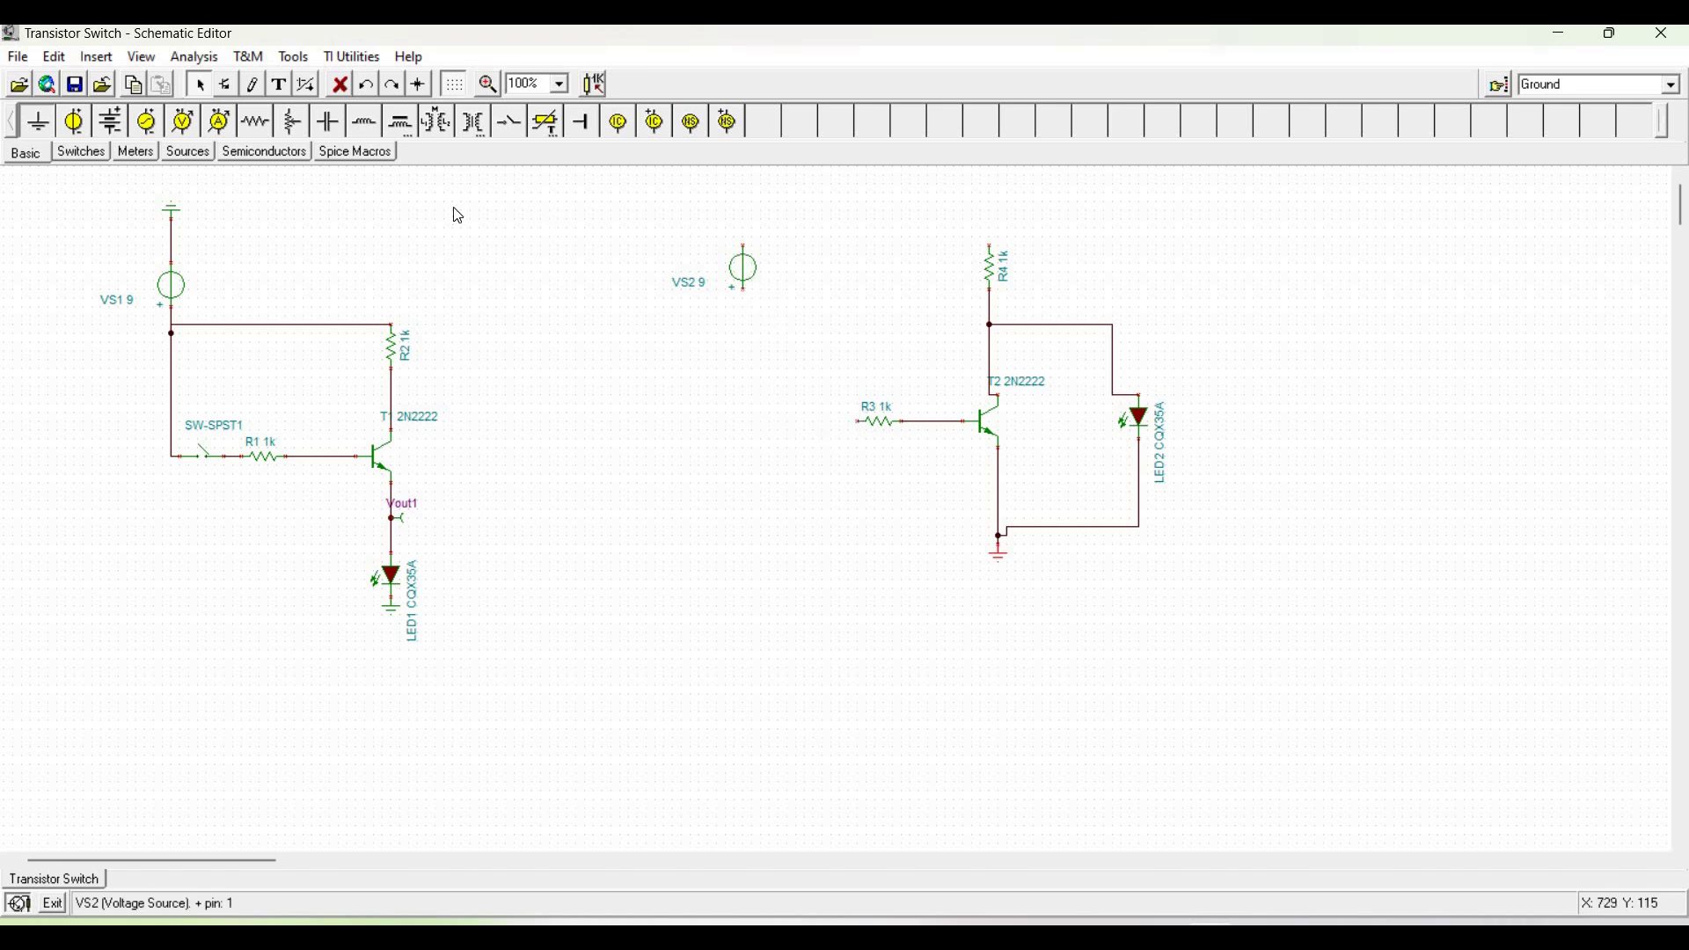
- Place a ground above voltage source VS2 and draw a wire between the source's upper terminal and the ground
left_click(42, 129)
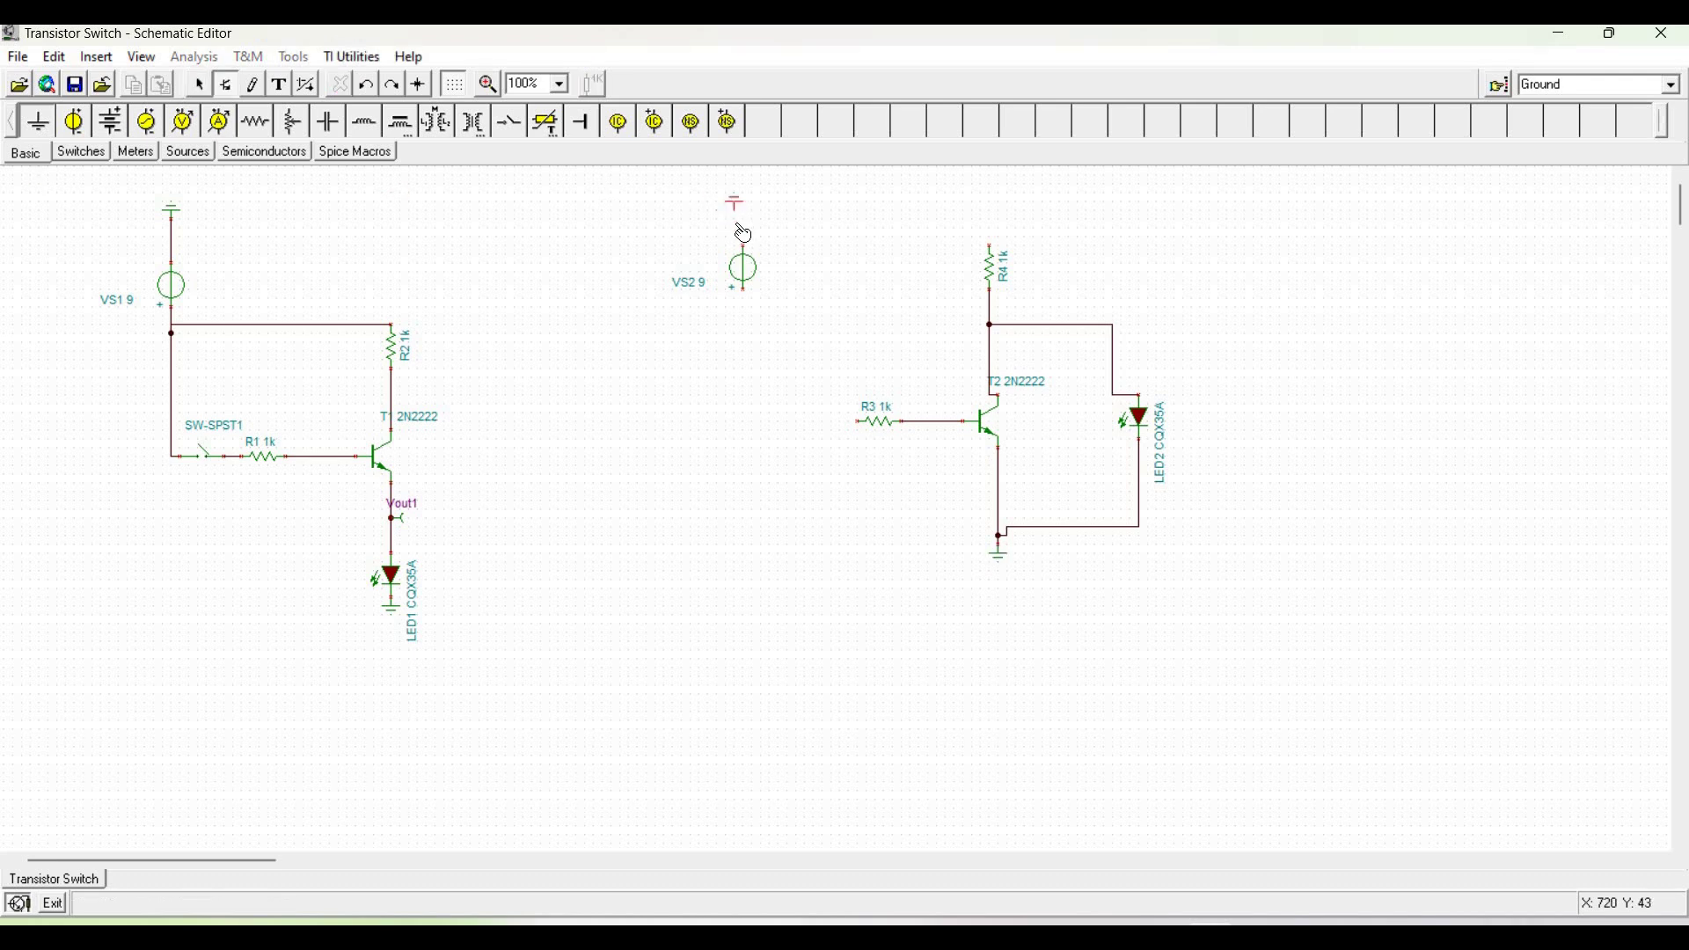
left_click(743, 227)
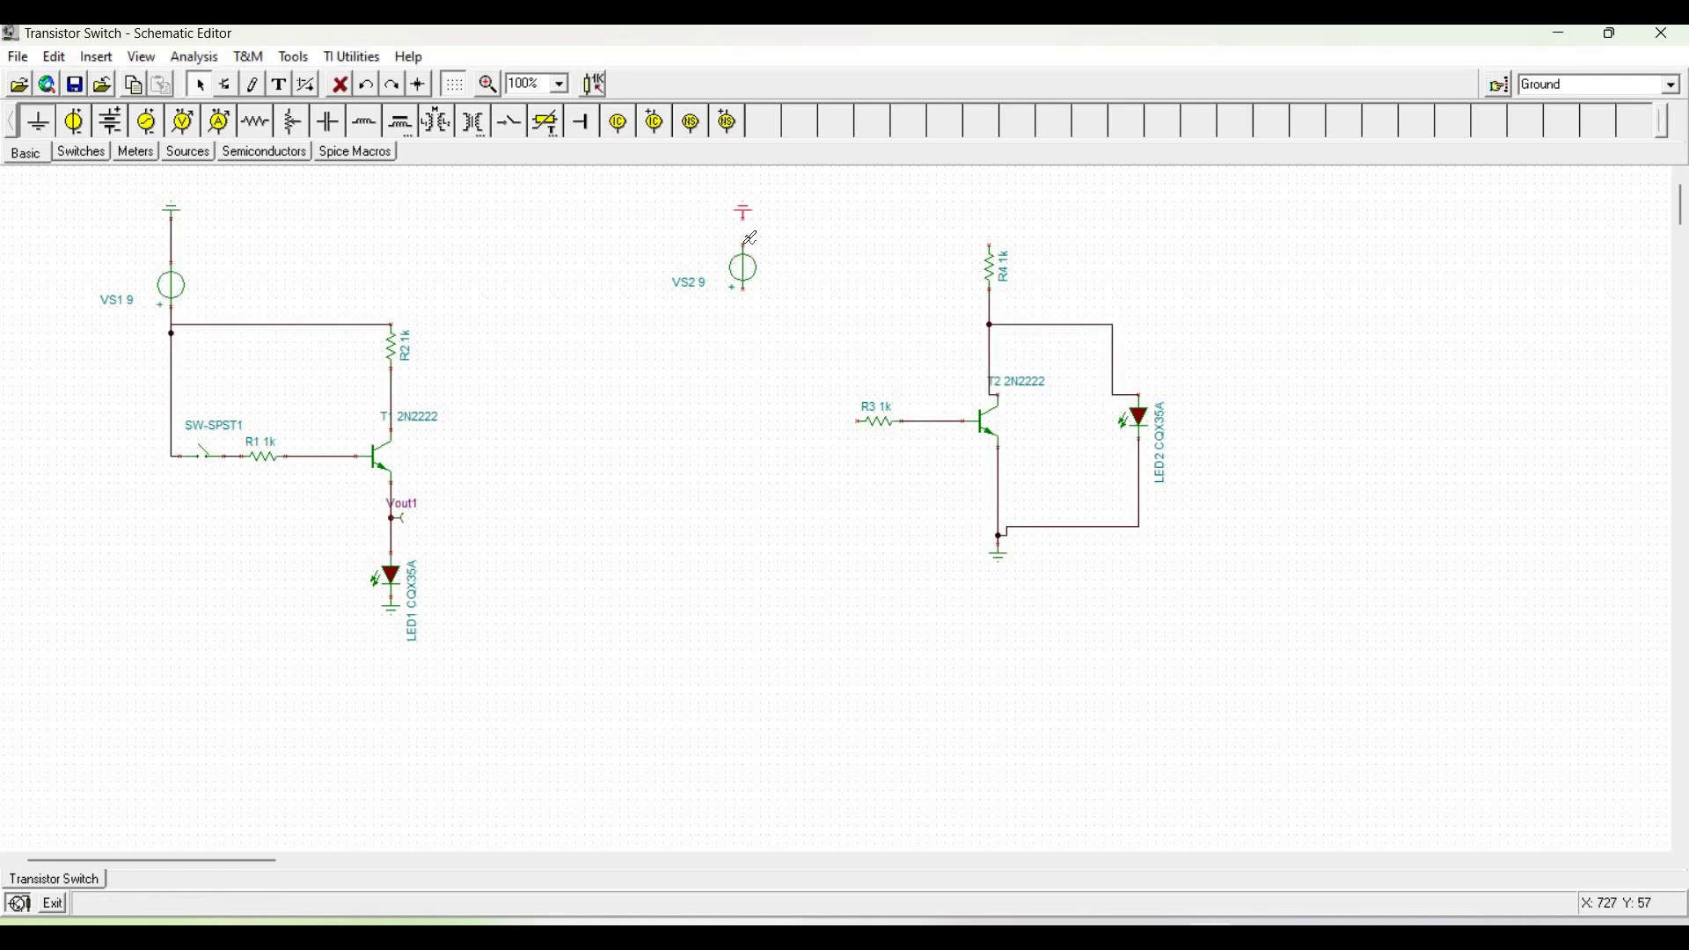
left_click(743, 223)
left_click(746, 281)
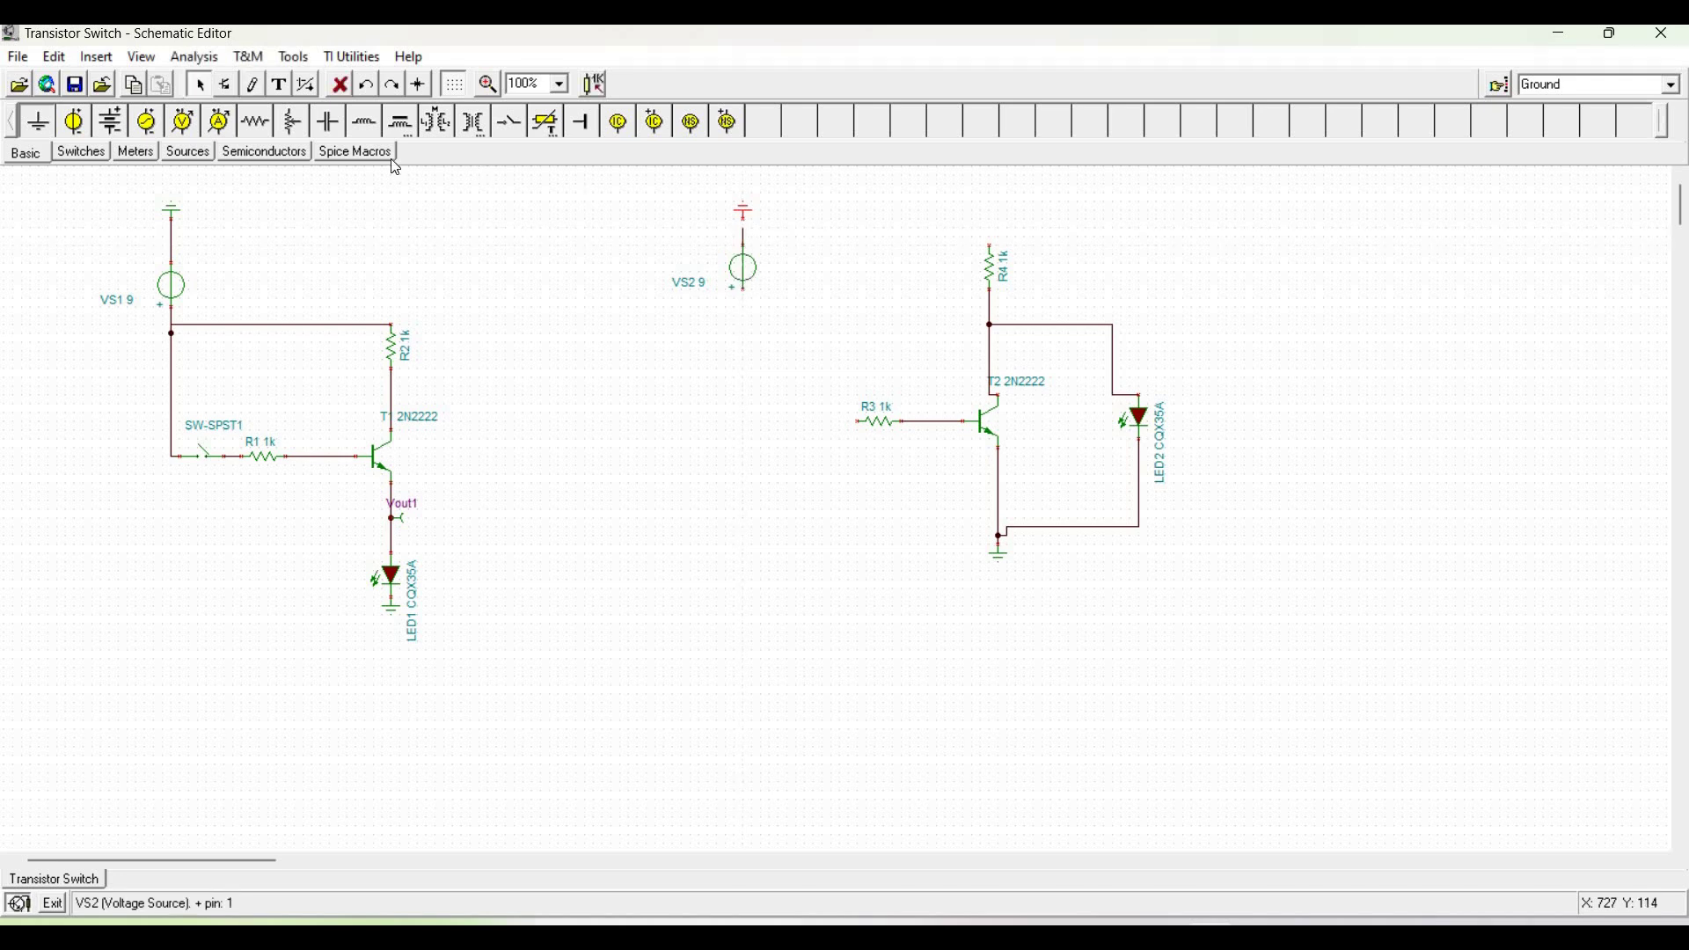
- Place an SPST switch between voltage source VS2 and resistor R3, level with R3's end
left_click(82, 154)
left_click(42, 132)
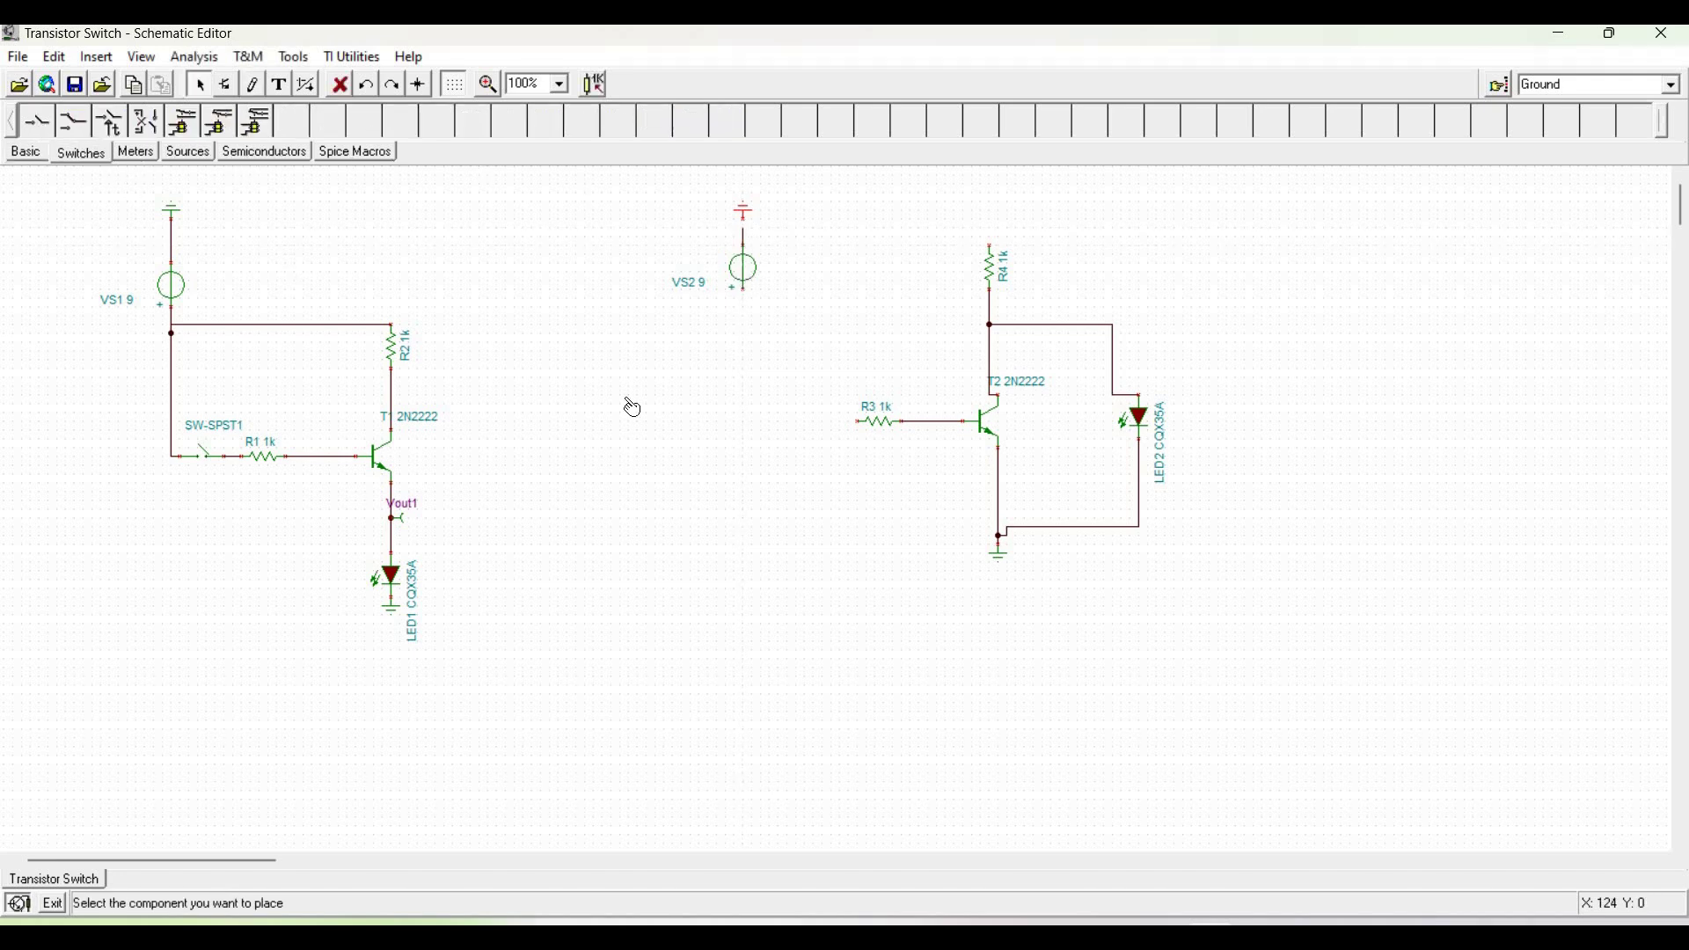
left_click(765, 423)
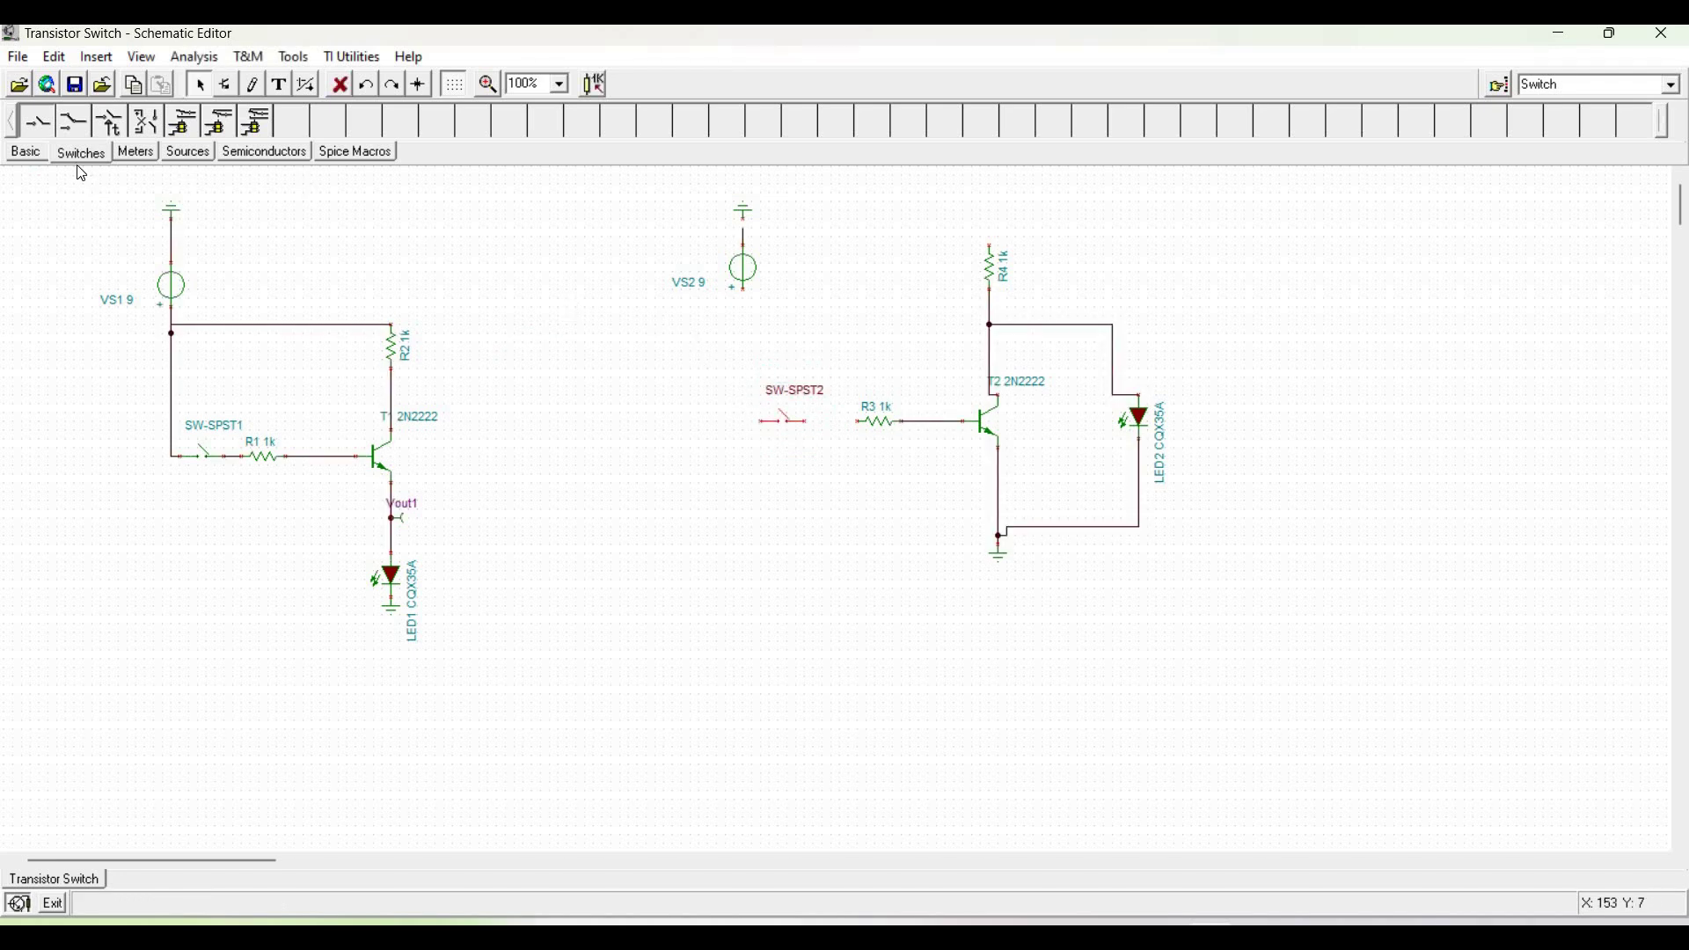
- Wire VS2's lower terminal to the near end of SW-SPST2 and connect the switch's other end to R3
left_click(26, 152)
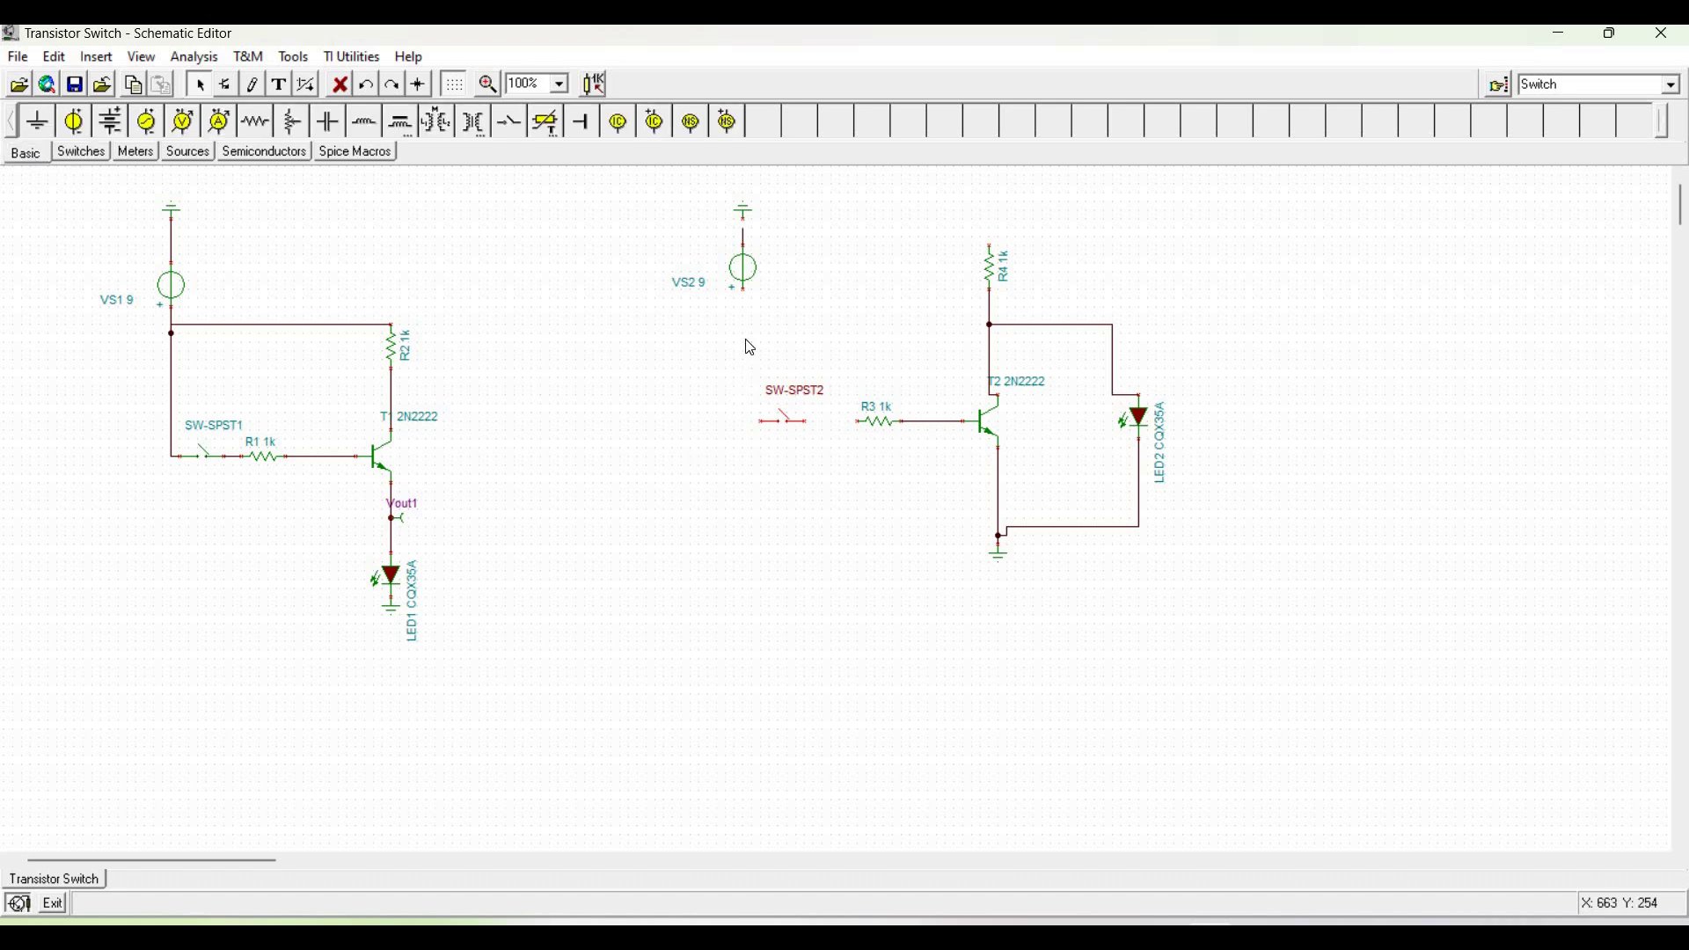
left_click(254, 87)
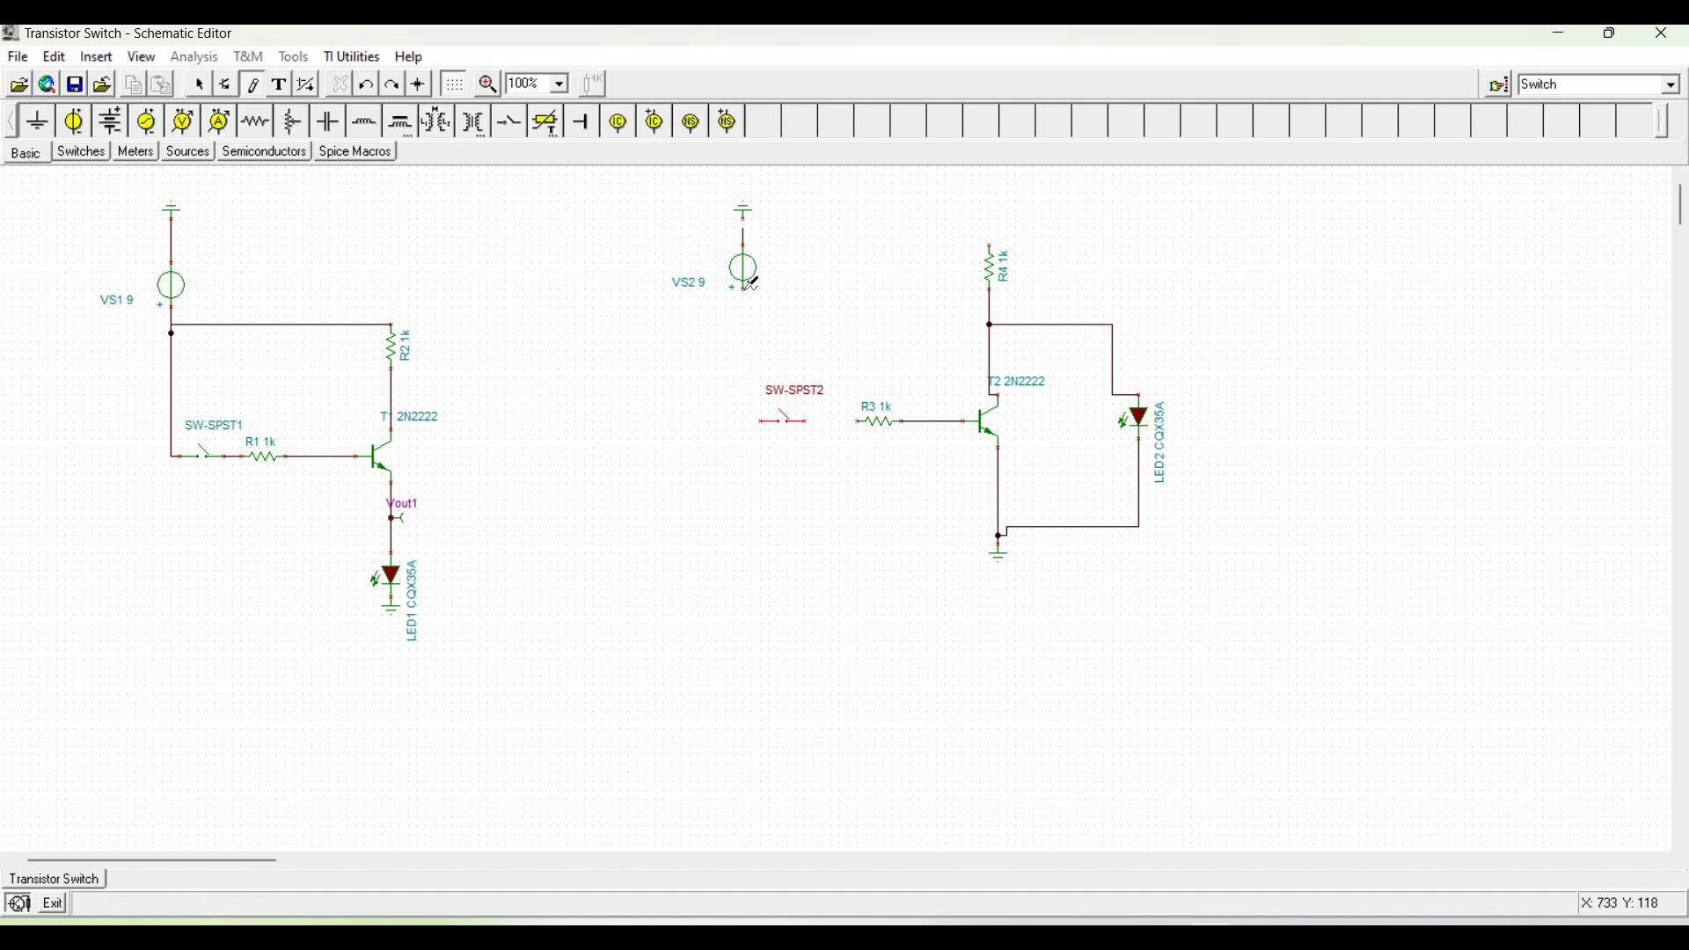
left_click_drag(746, 290, 861, 424)
key("Escape")
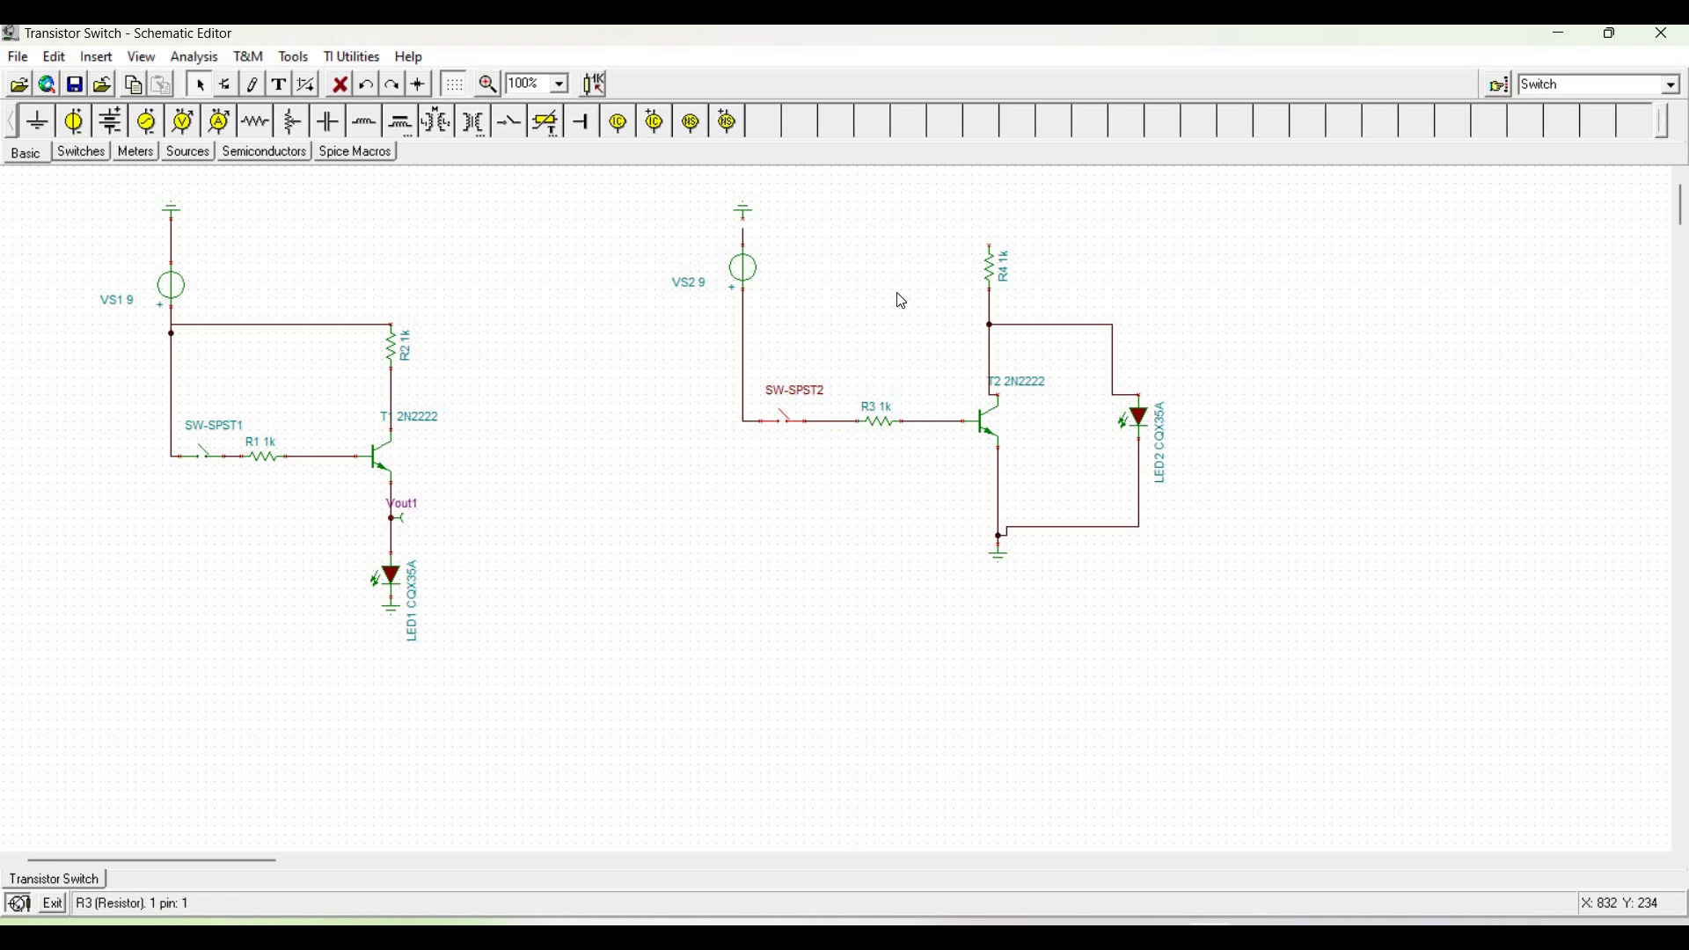
- Wire R4's upper end to the line running from VS2's positive terminal to switch SW-SPST2
left_click_drag(991, 245, 876, 254)
key("Escape")
left_click(254, 84)
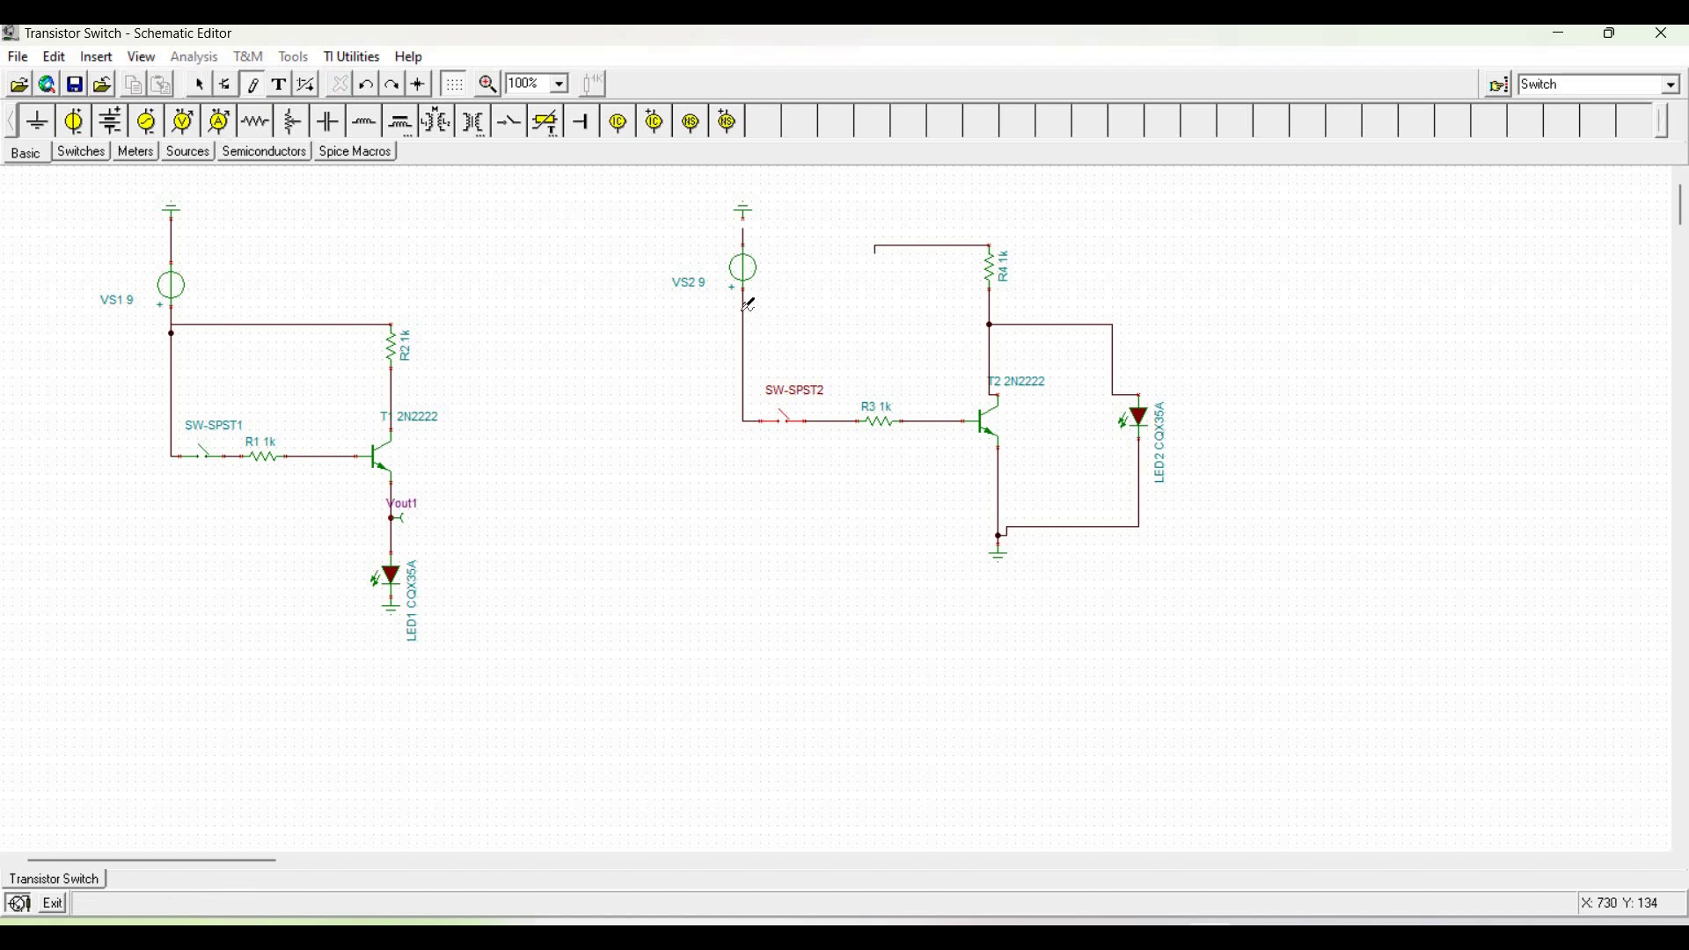
left_click_drag(750, 304, 882, 248)
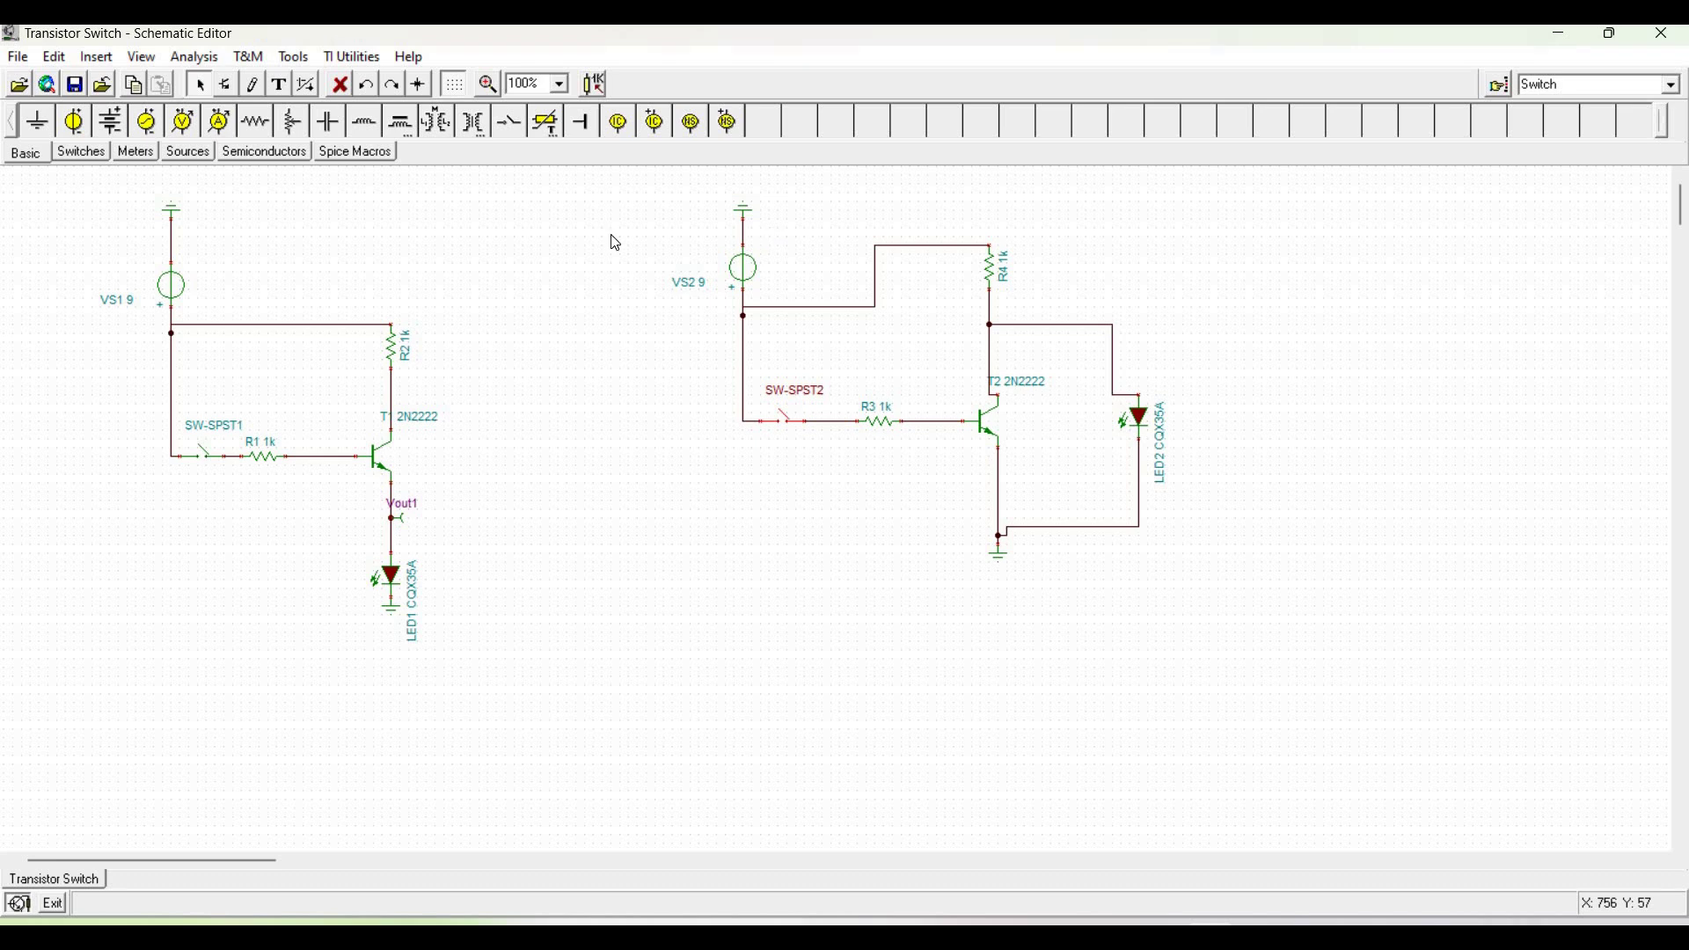
- Place a voltage pin on the wire at LED2's anode and label it Vout2
left_click(53, 58)
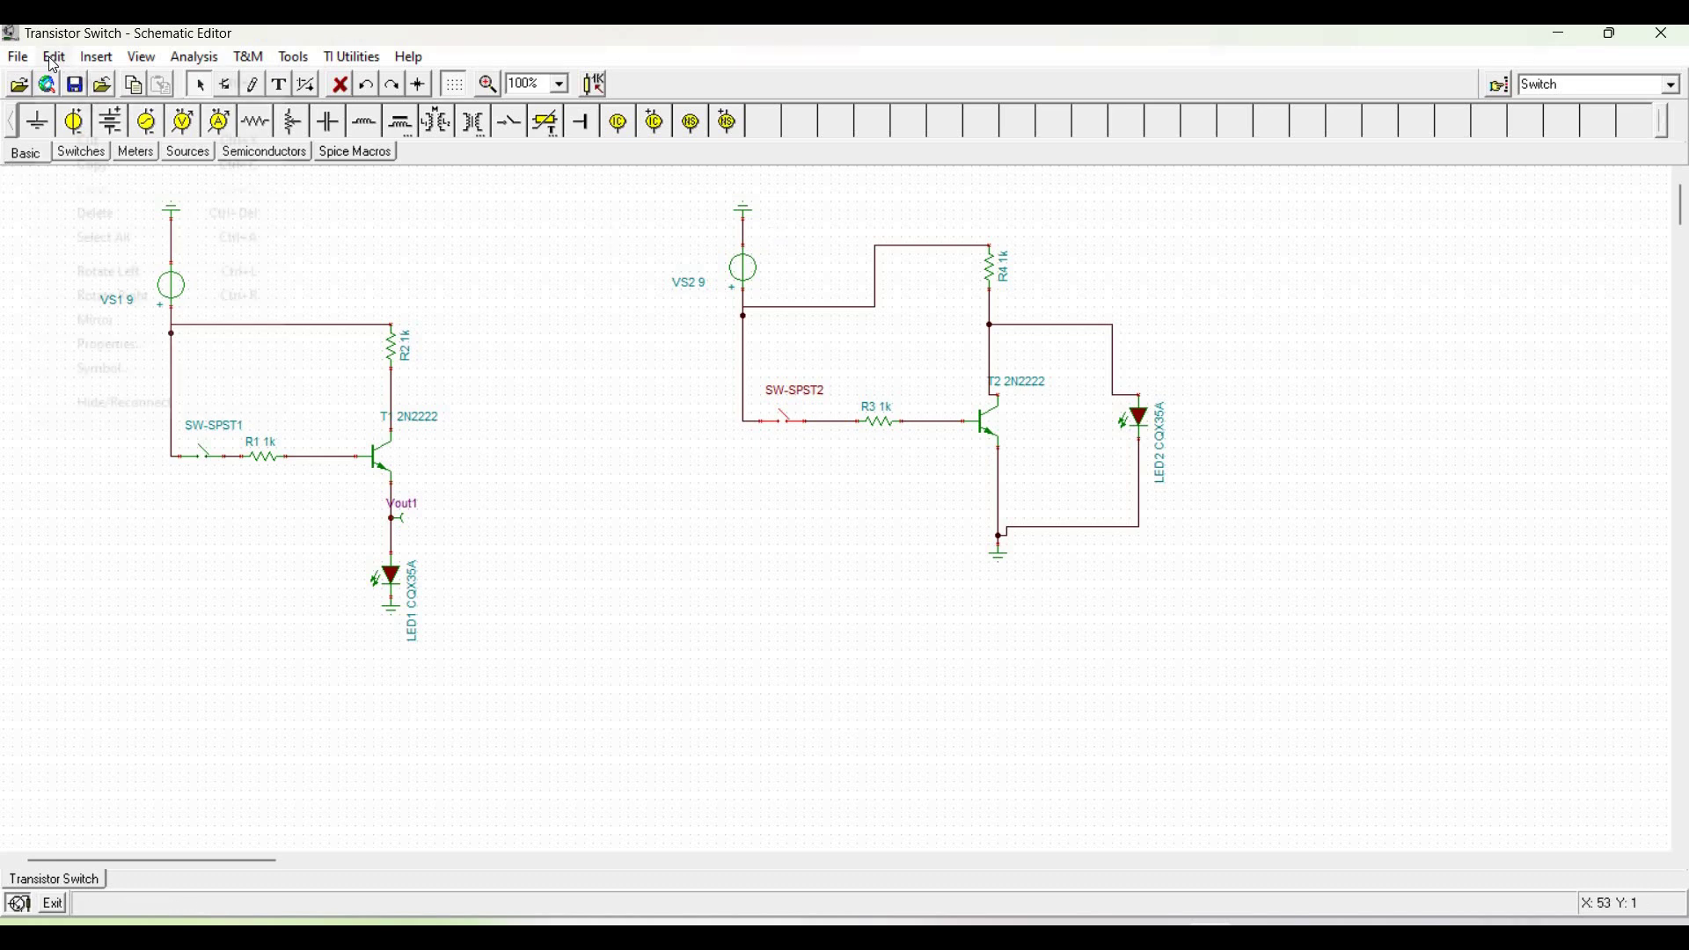
key("Escape")
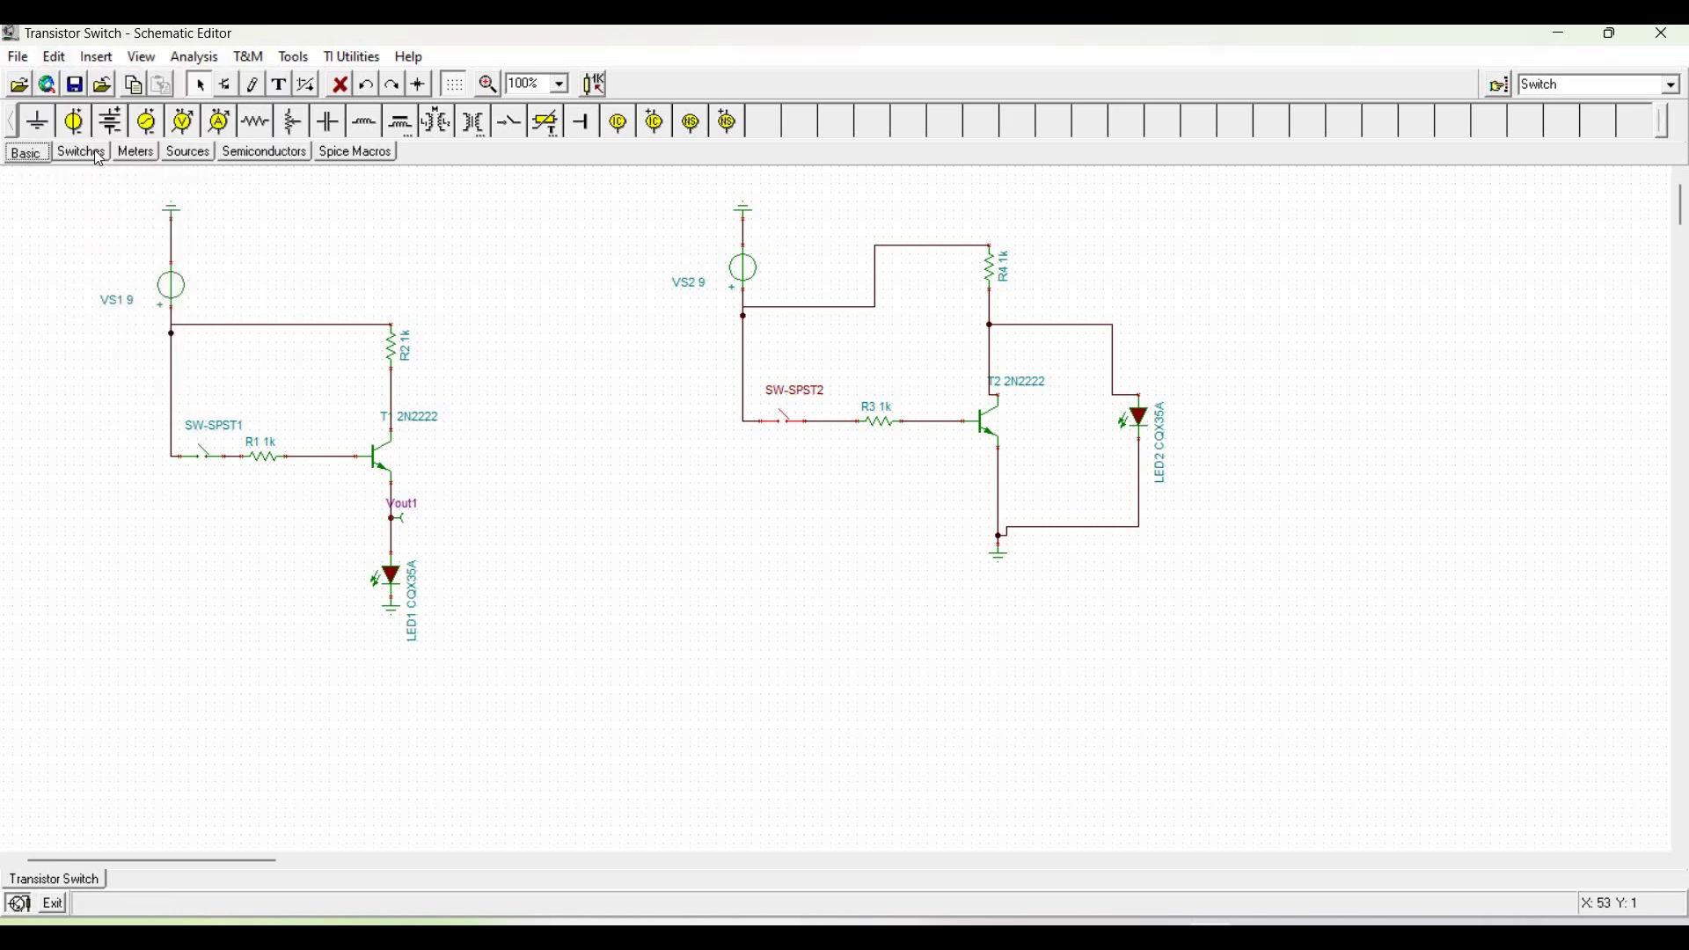
left_click(136, 153)
left_click(37, 122)
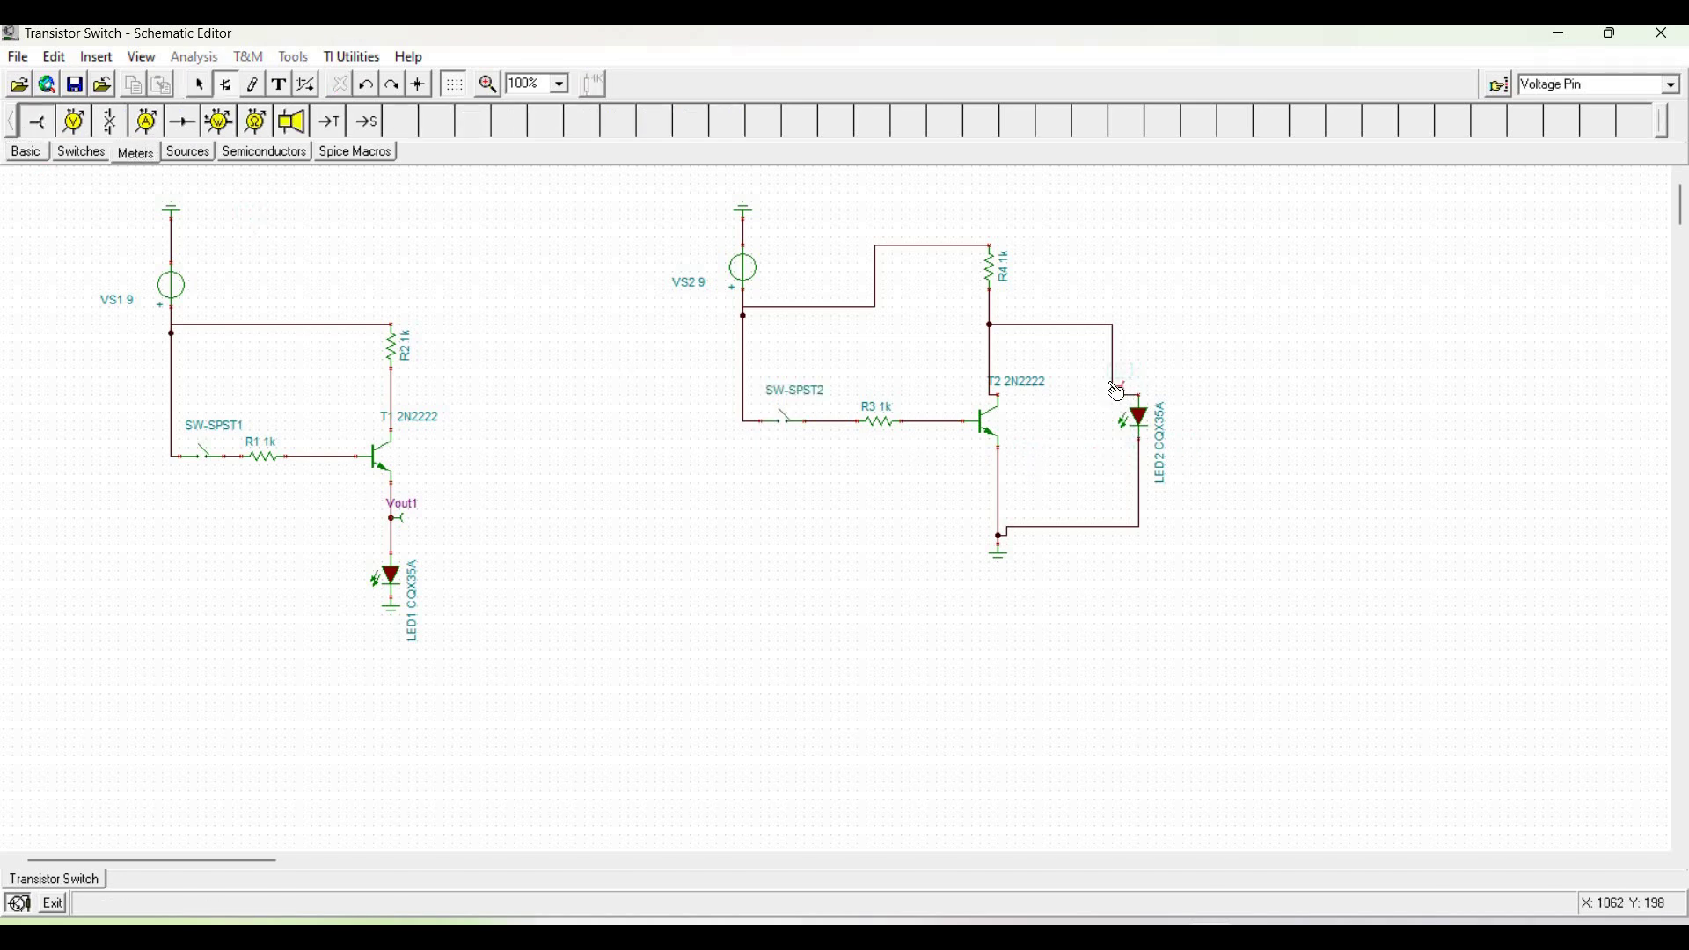
left_click(1117, 392)
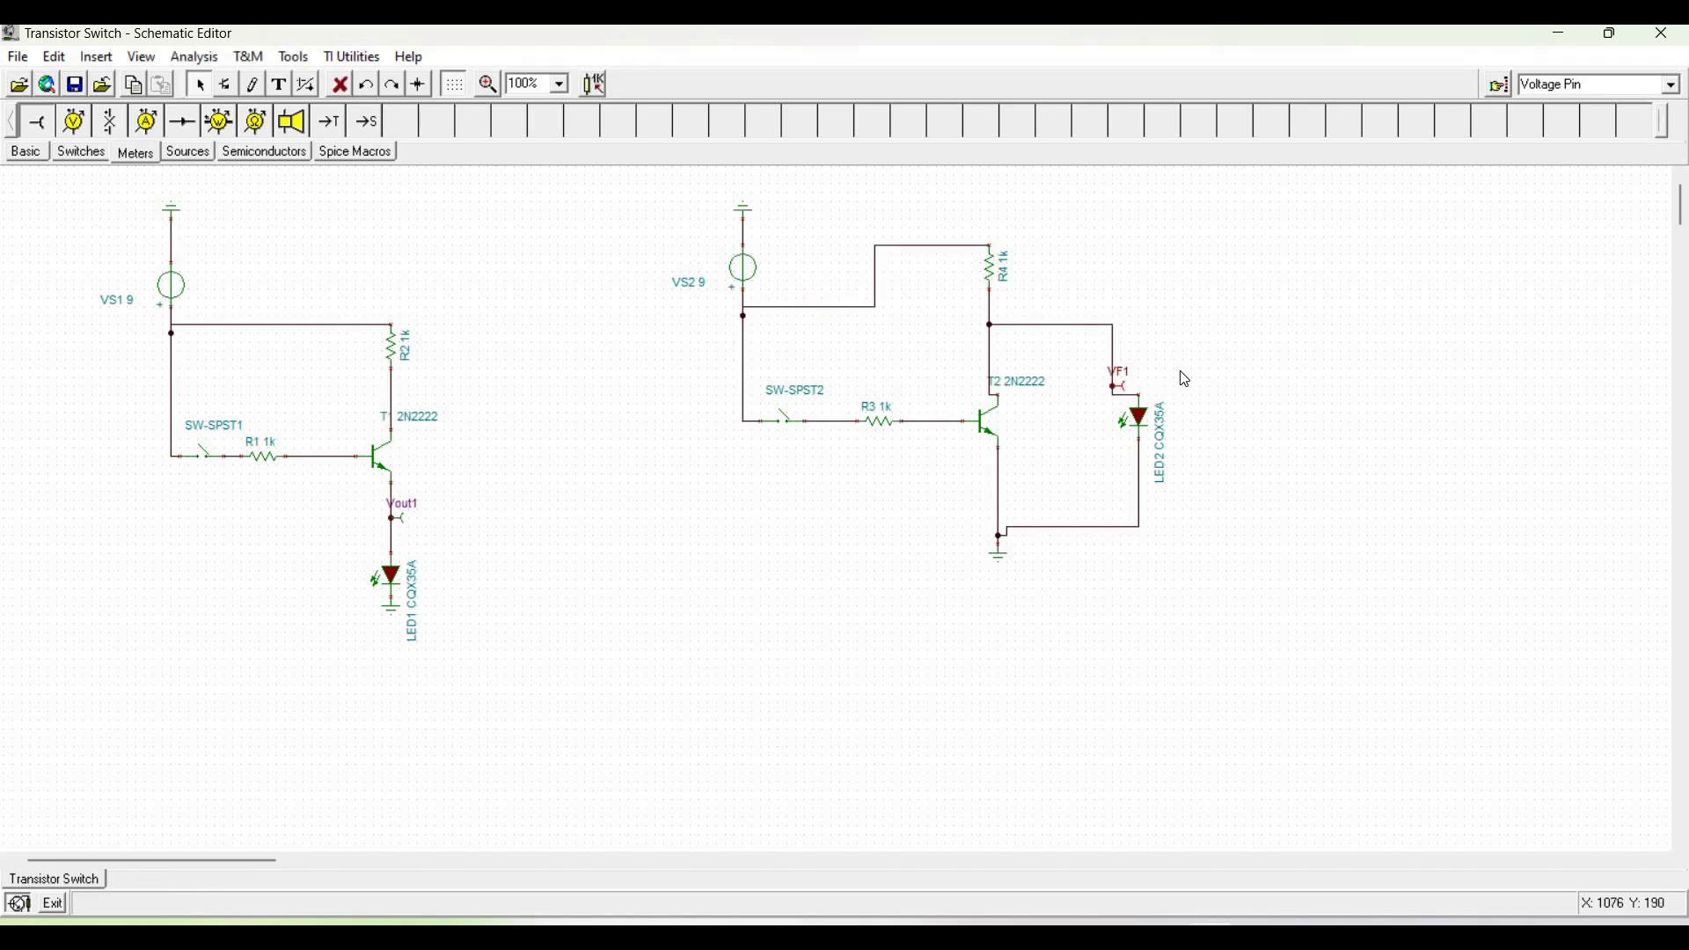
left_click(888, 400)
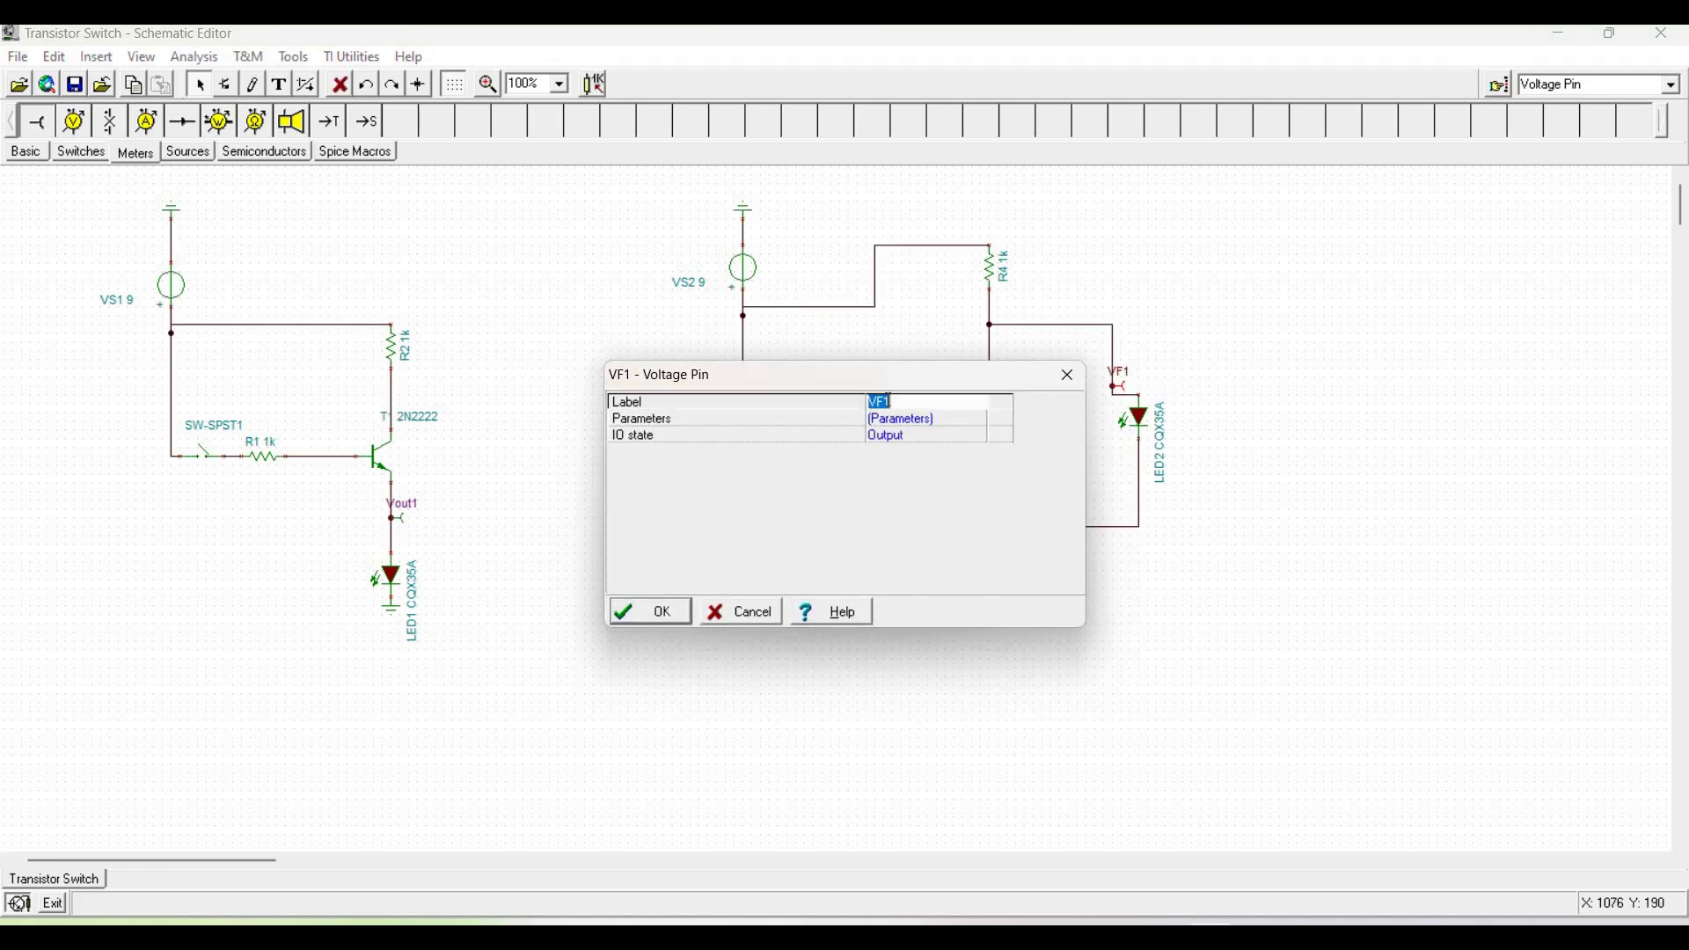
type("Vout2")
left_click(656, 621)
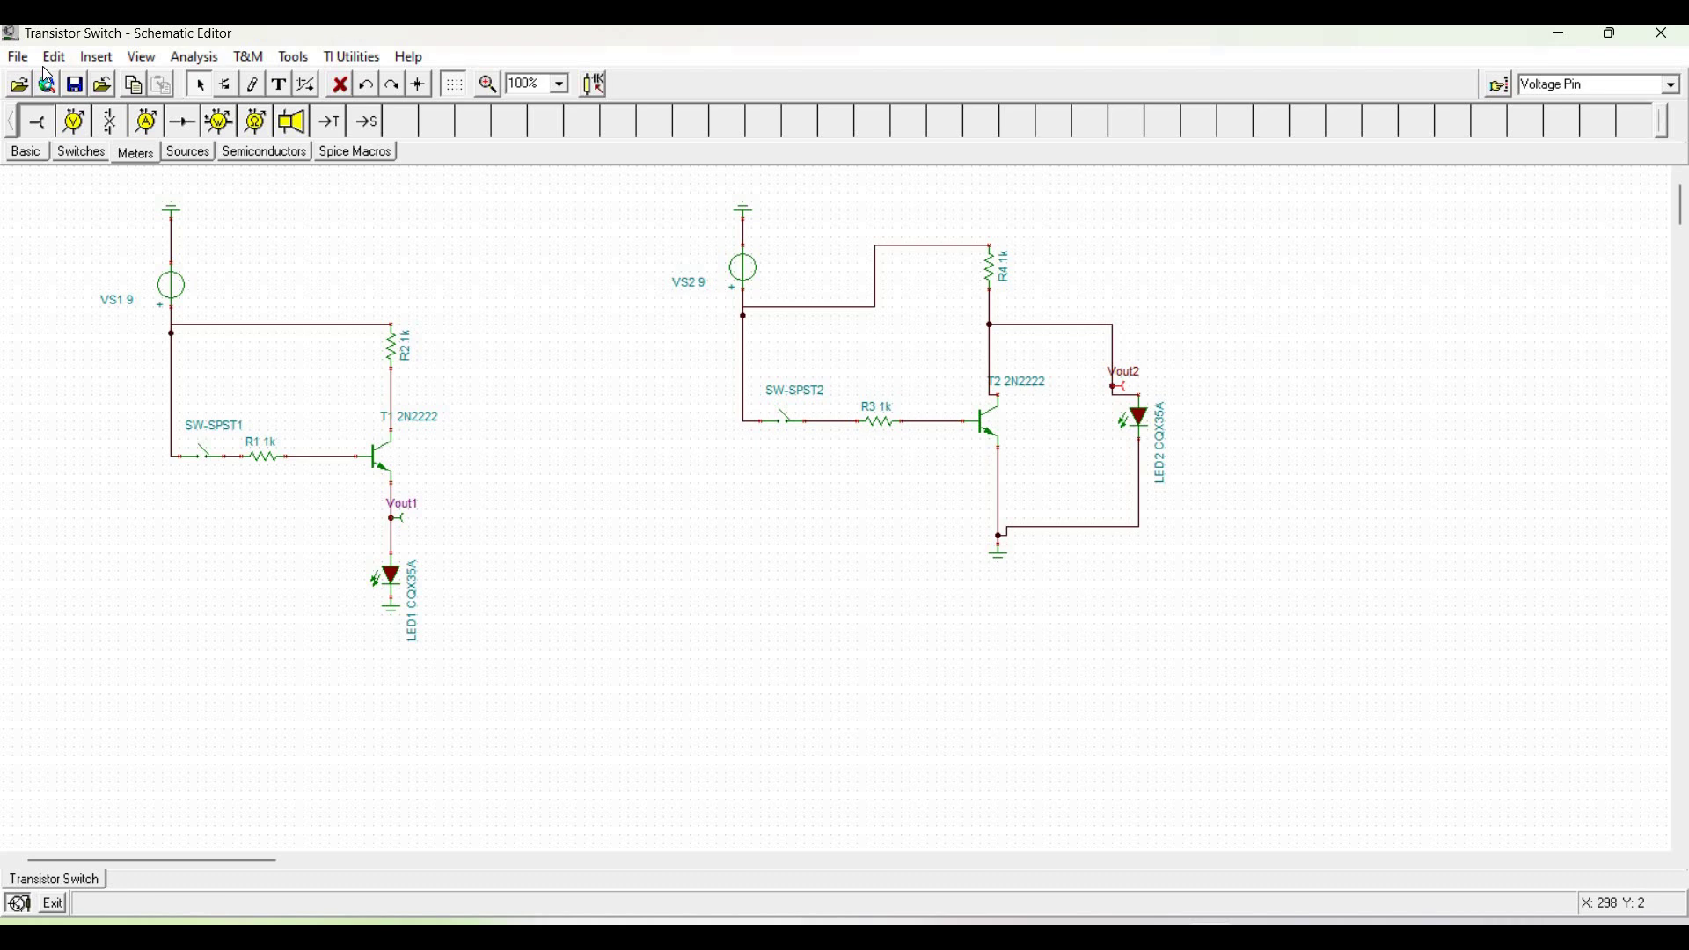
- Calculate the DC nodal voltages with both switches open to check Vout1 and Vout2, and dismiss the results window
left_click(197, 60)
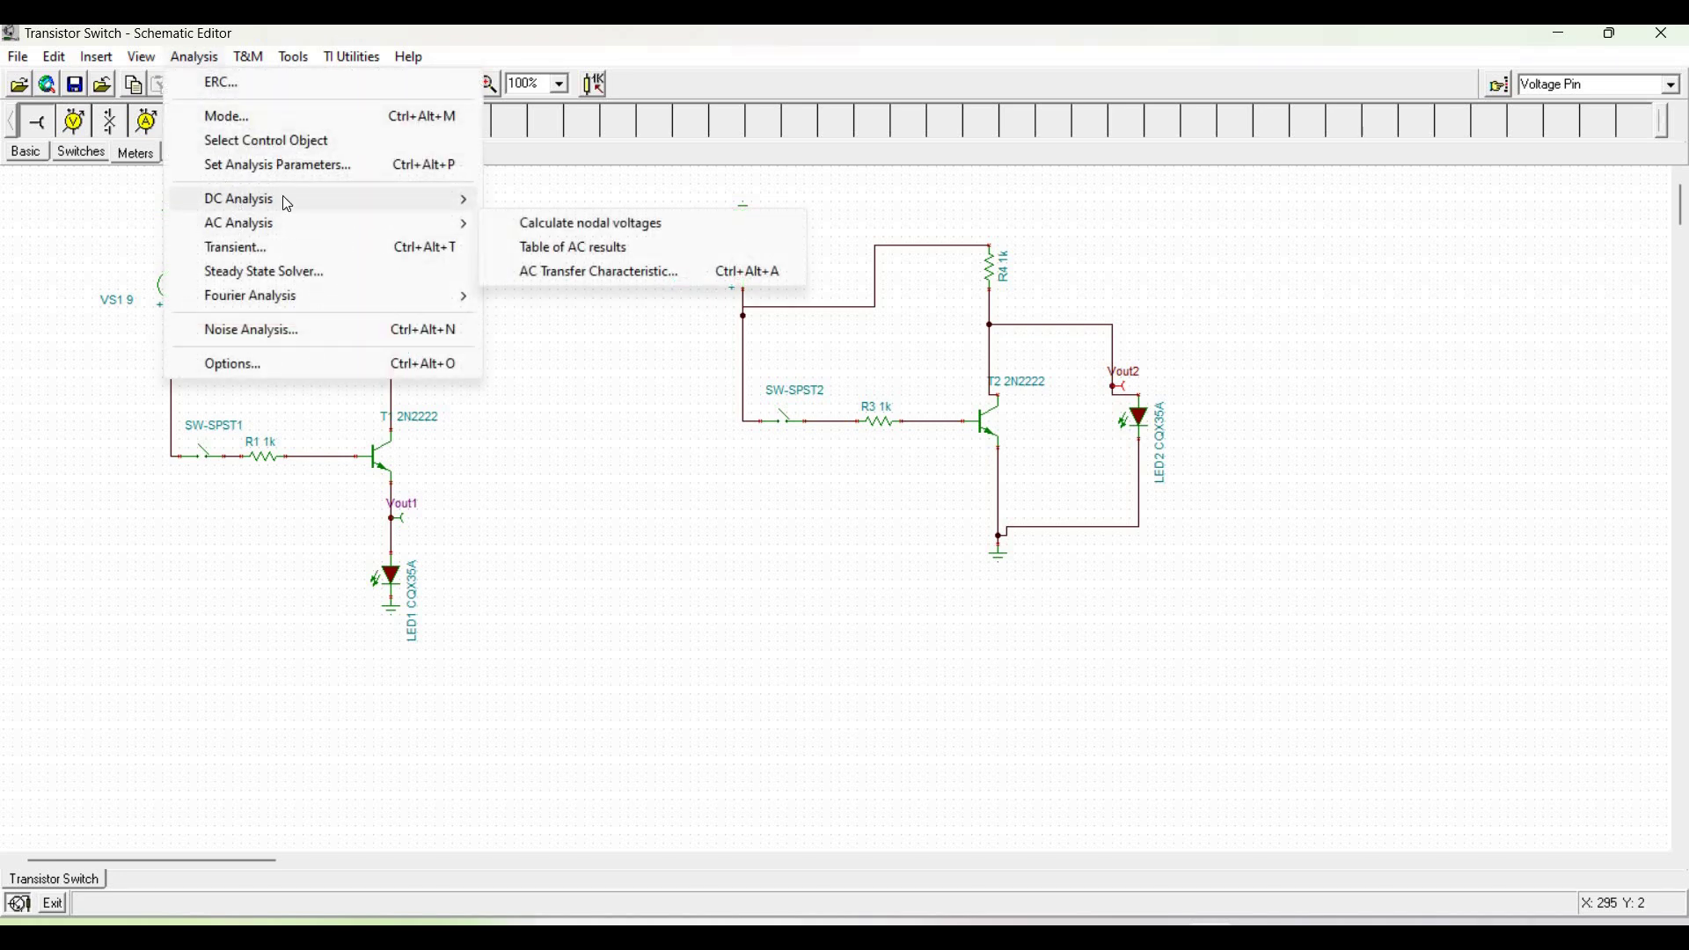
mouse_move(283, 201)
left_click(595, 210)
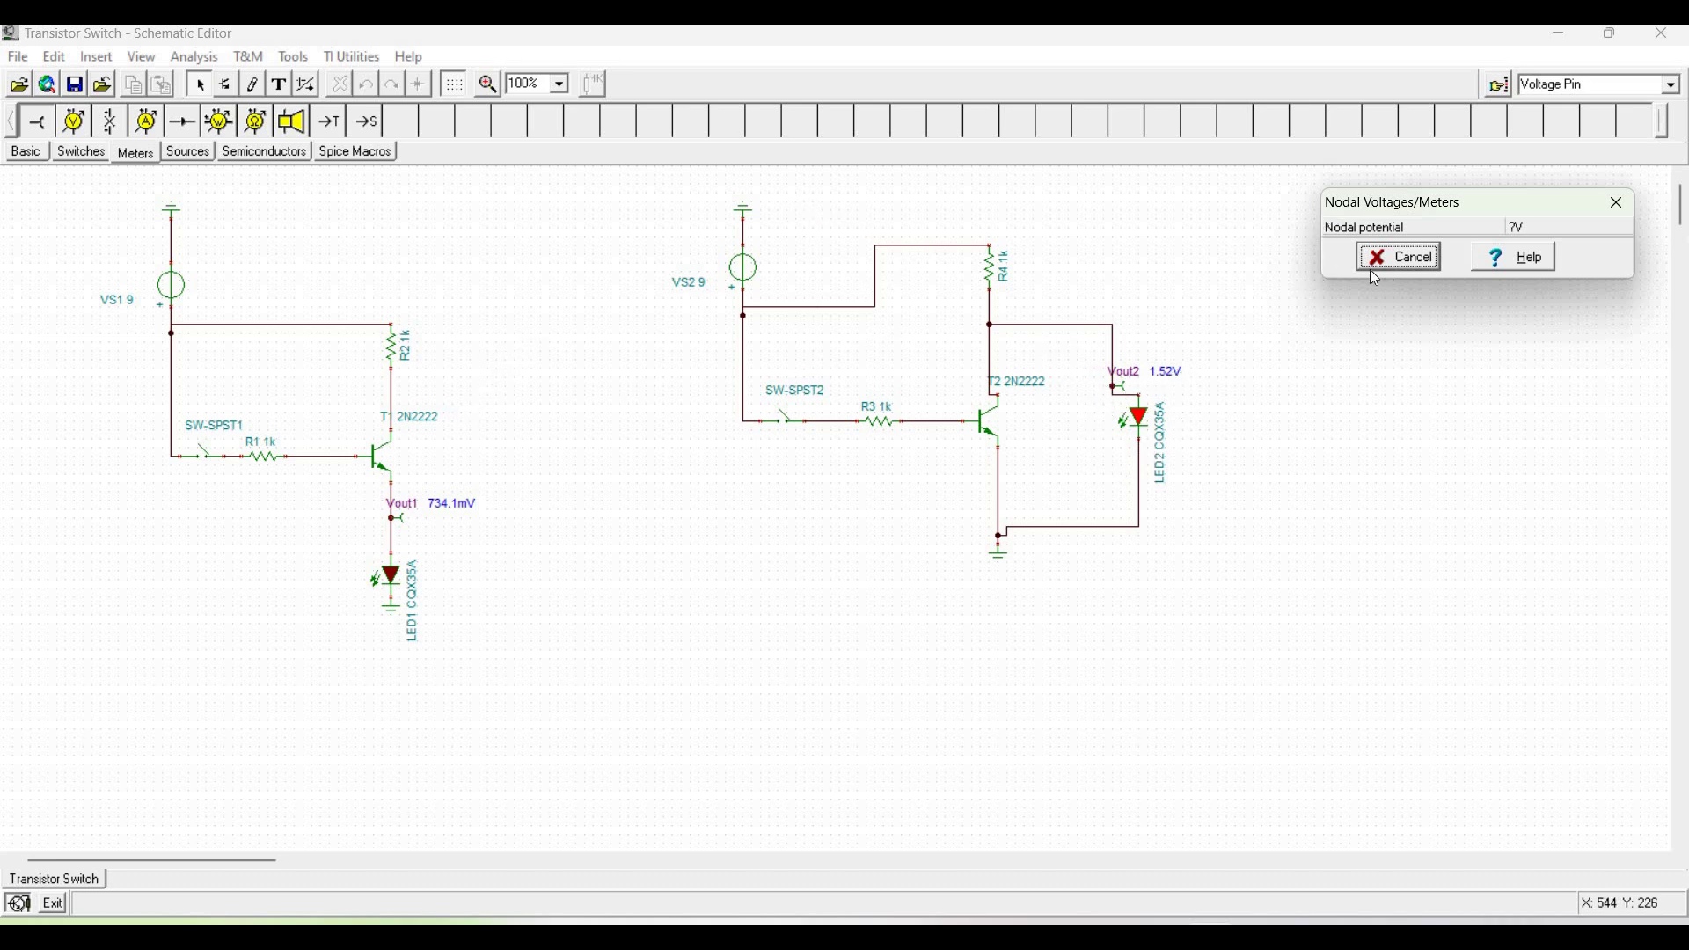
left_click(1415, 261)
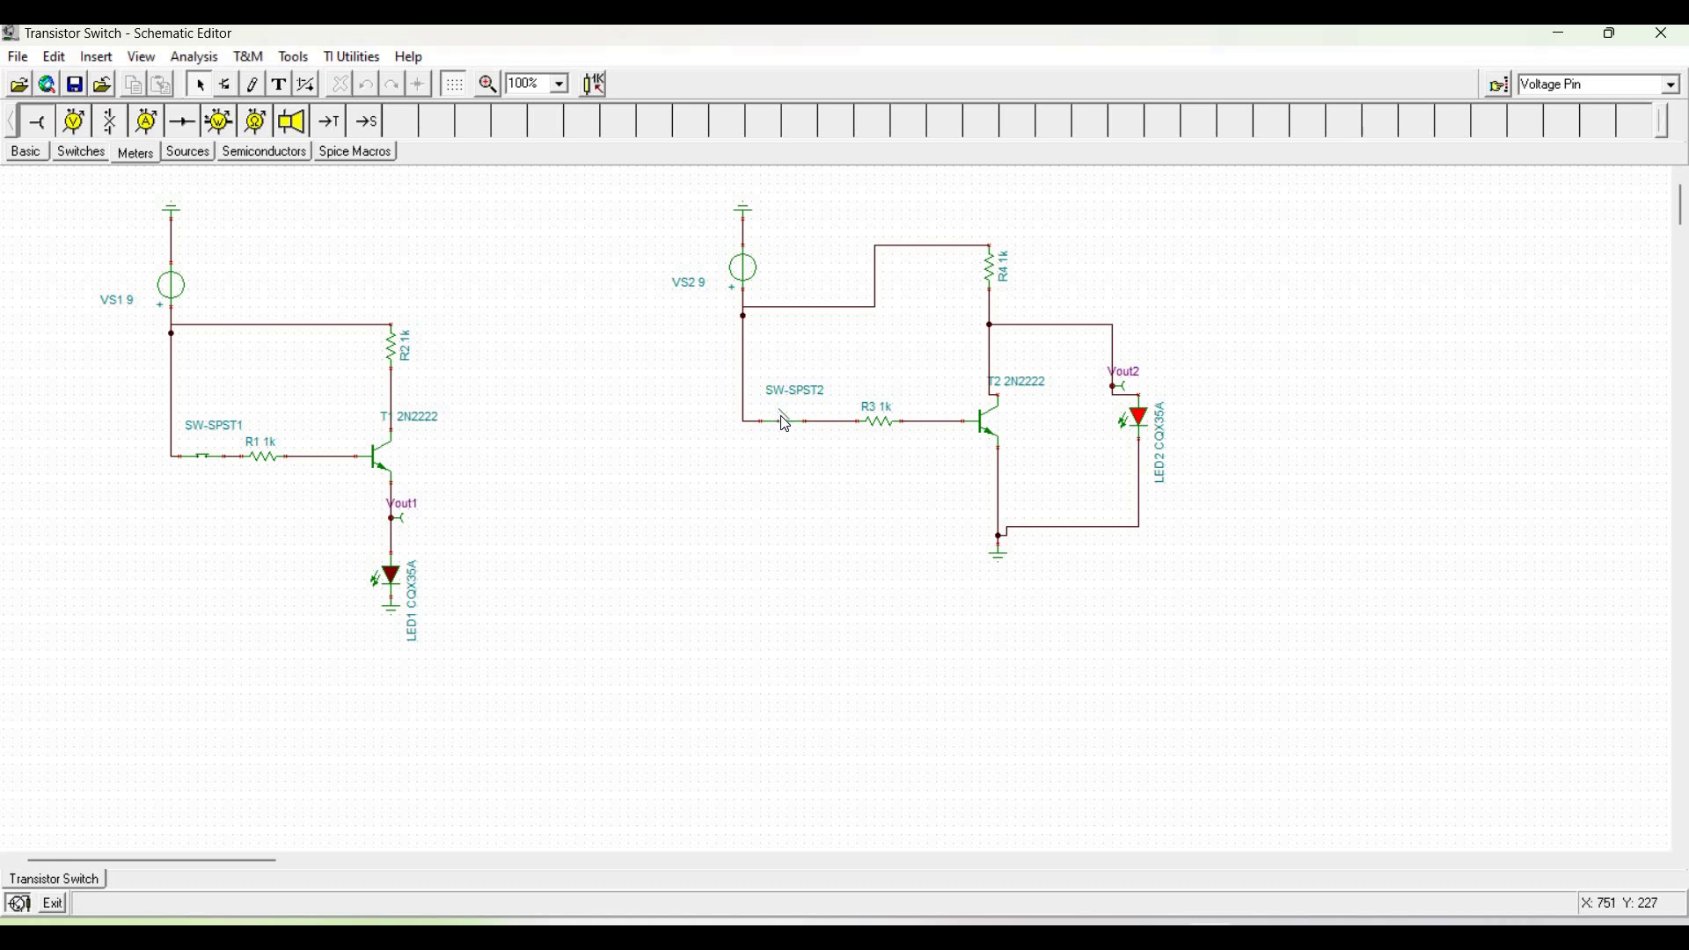
- Close switch SW-SPST2 as well, recalculate the DC nodal voltages to check both output pins, and dismiss the results window
left_click(787, 426)
left_click(177, 59)
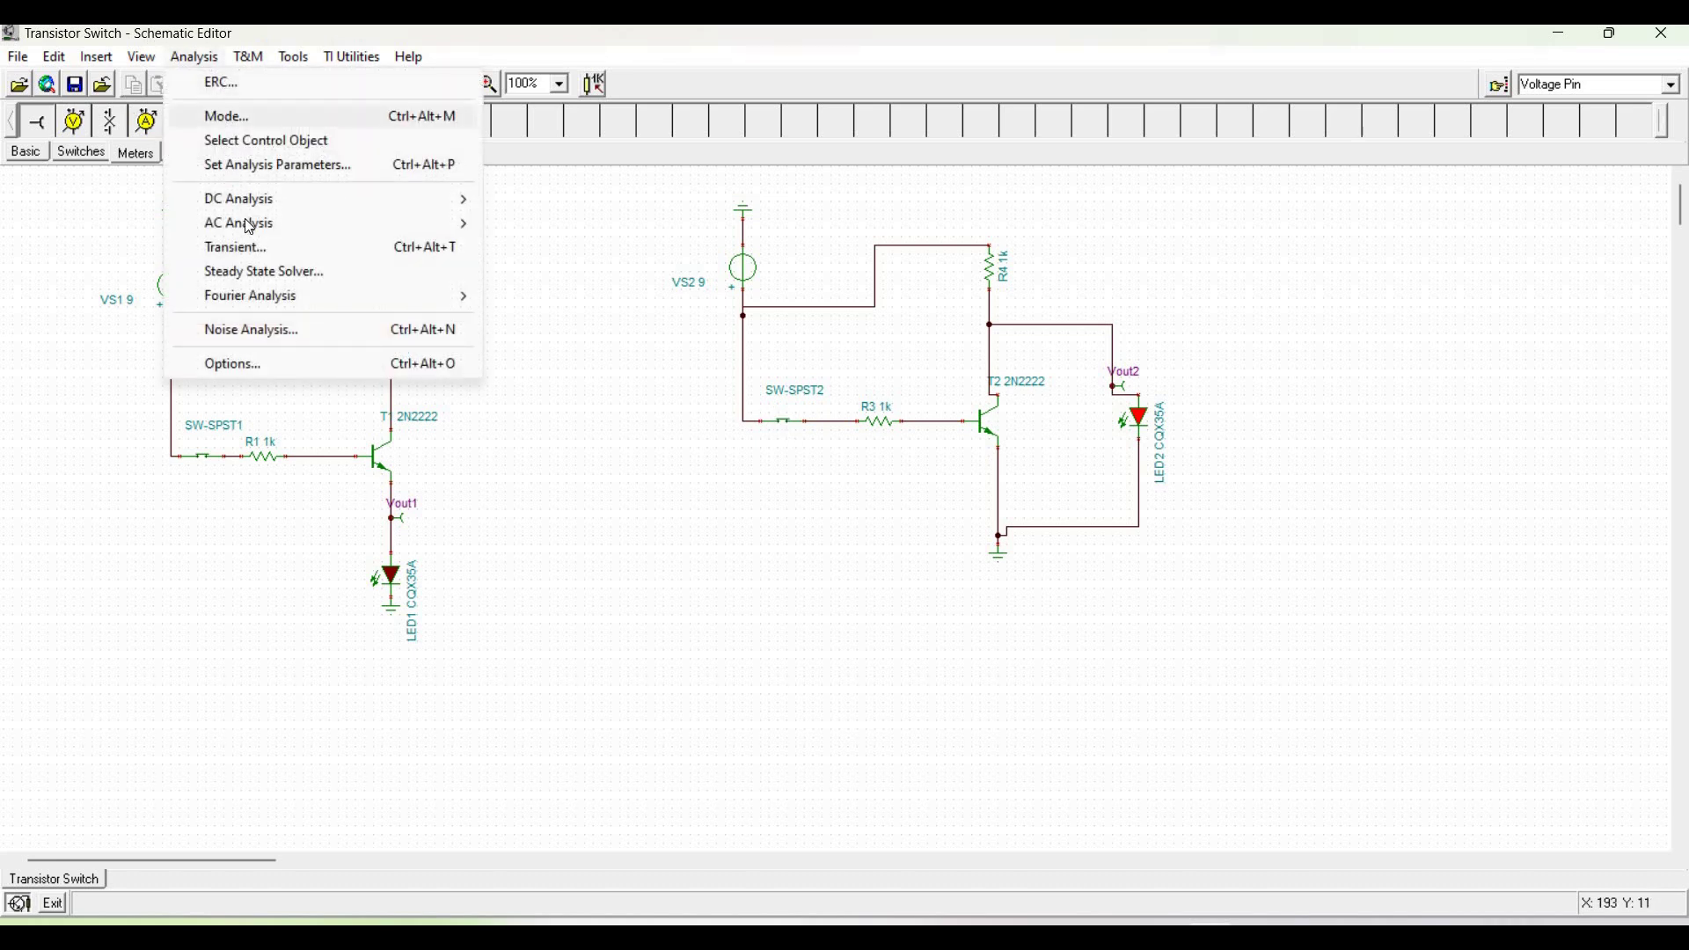
mouse_move(255, 201)
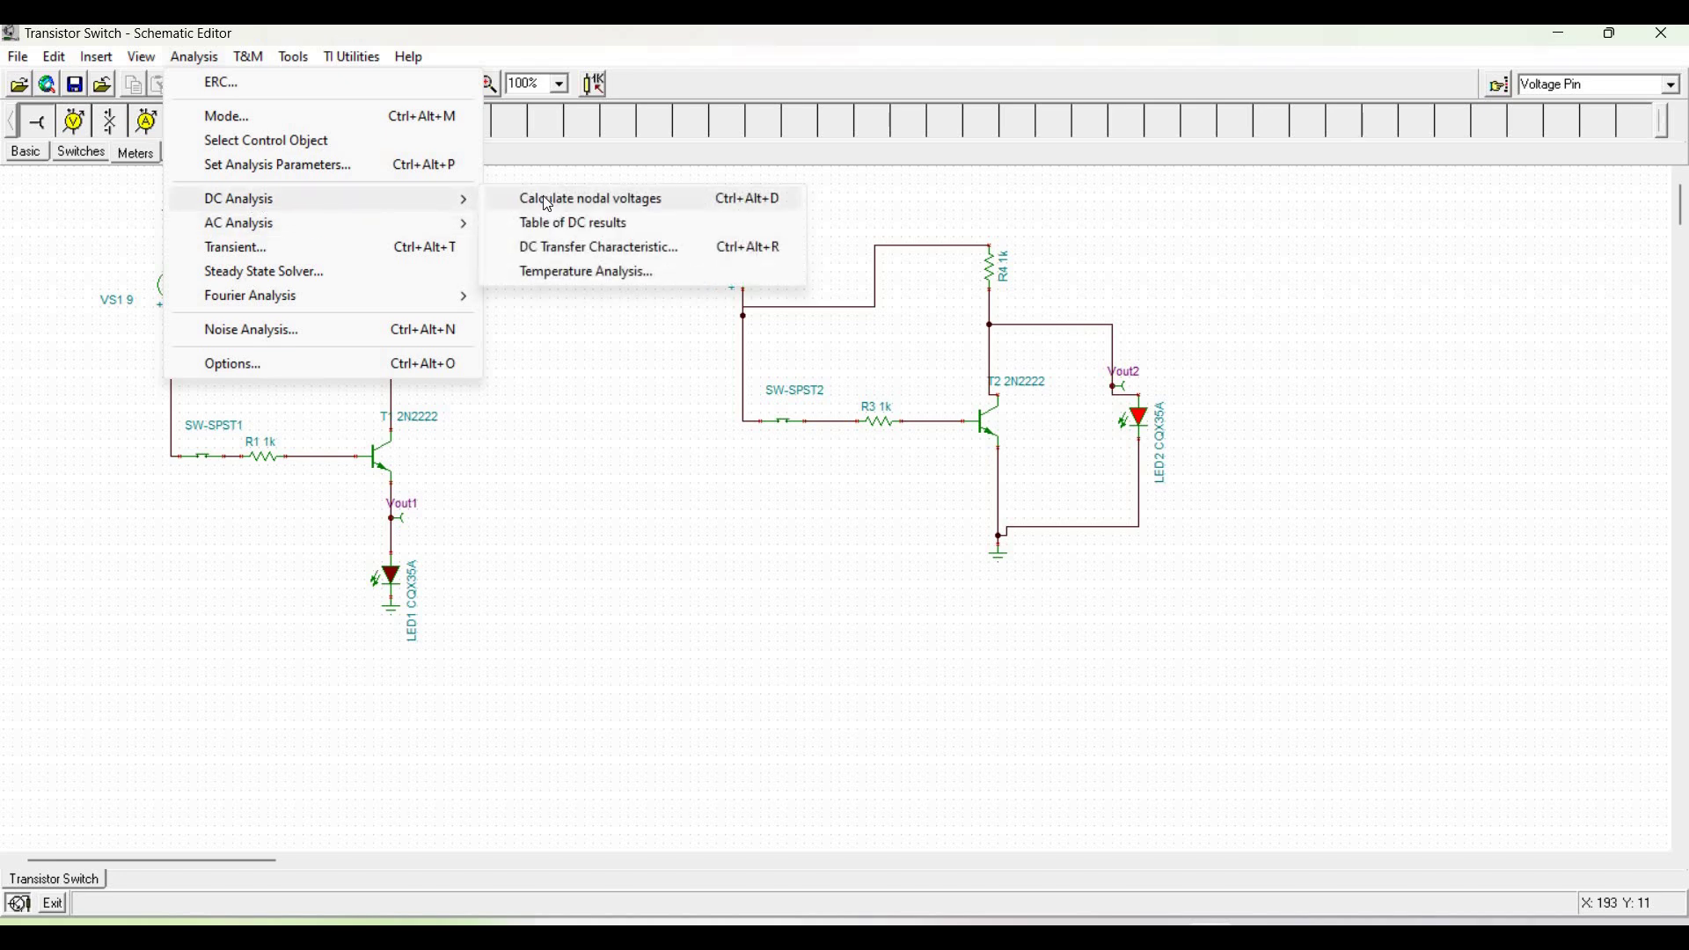
left_click(580, 200)
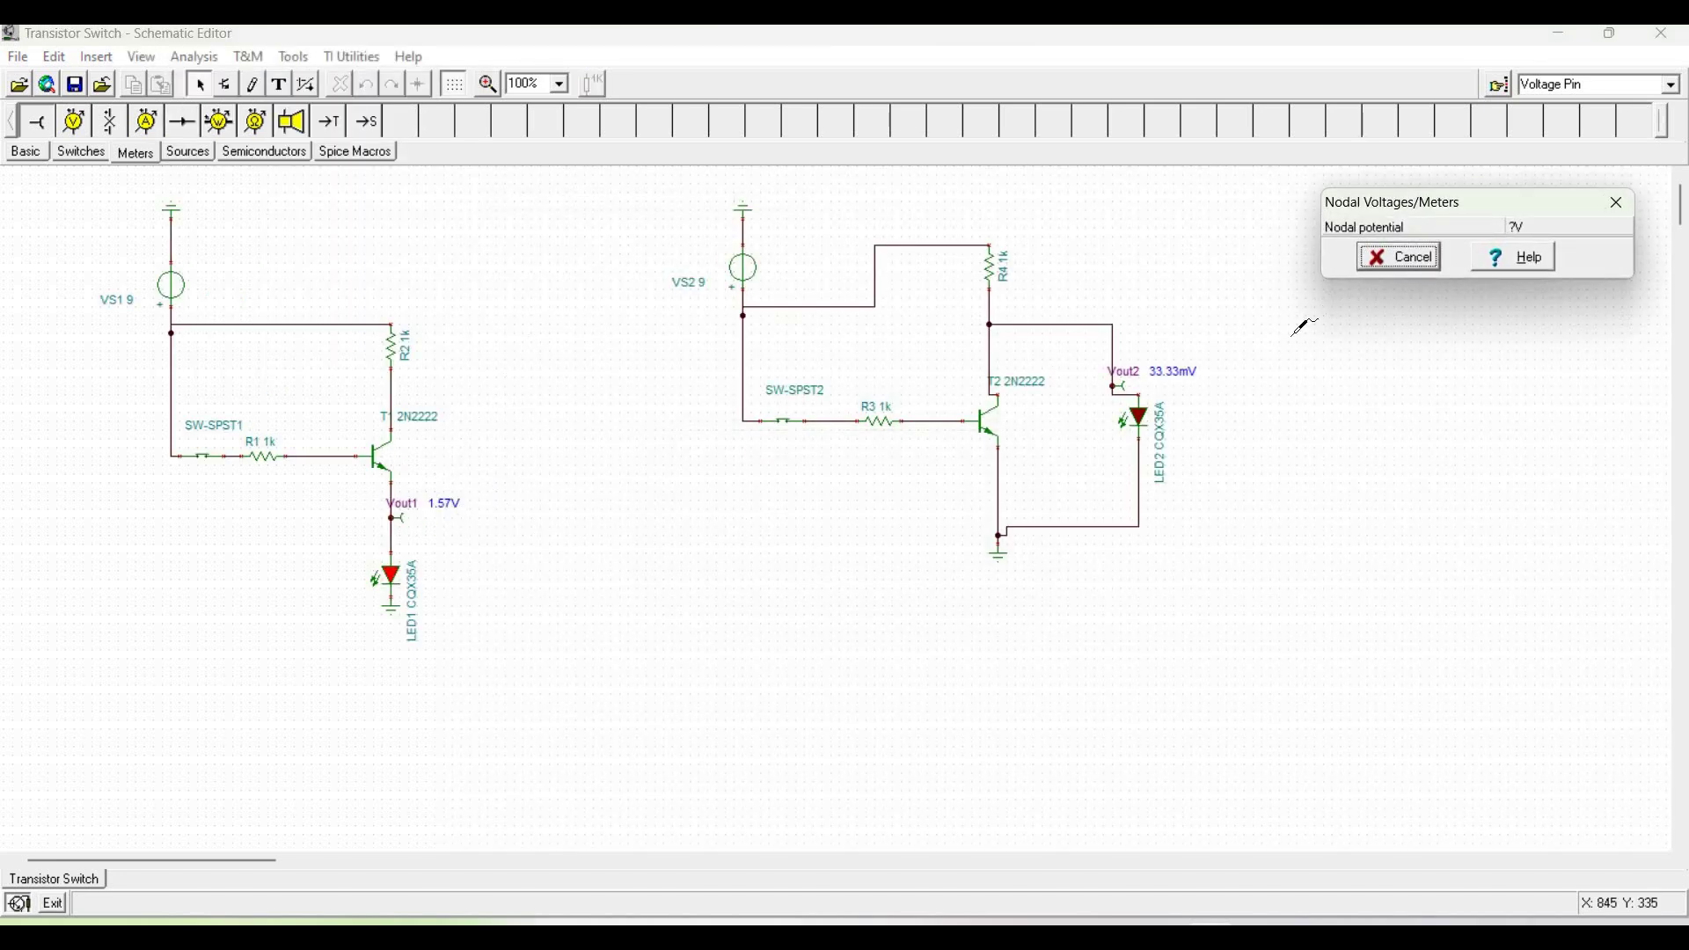
left_click(1411, 263)
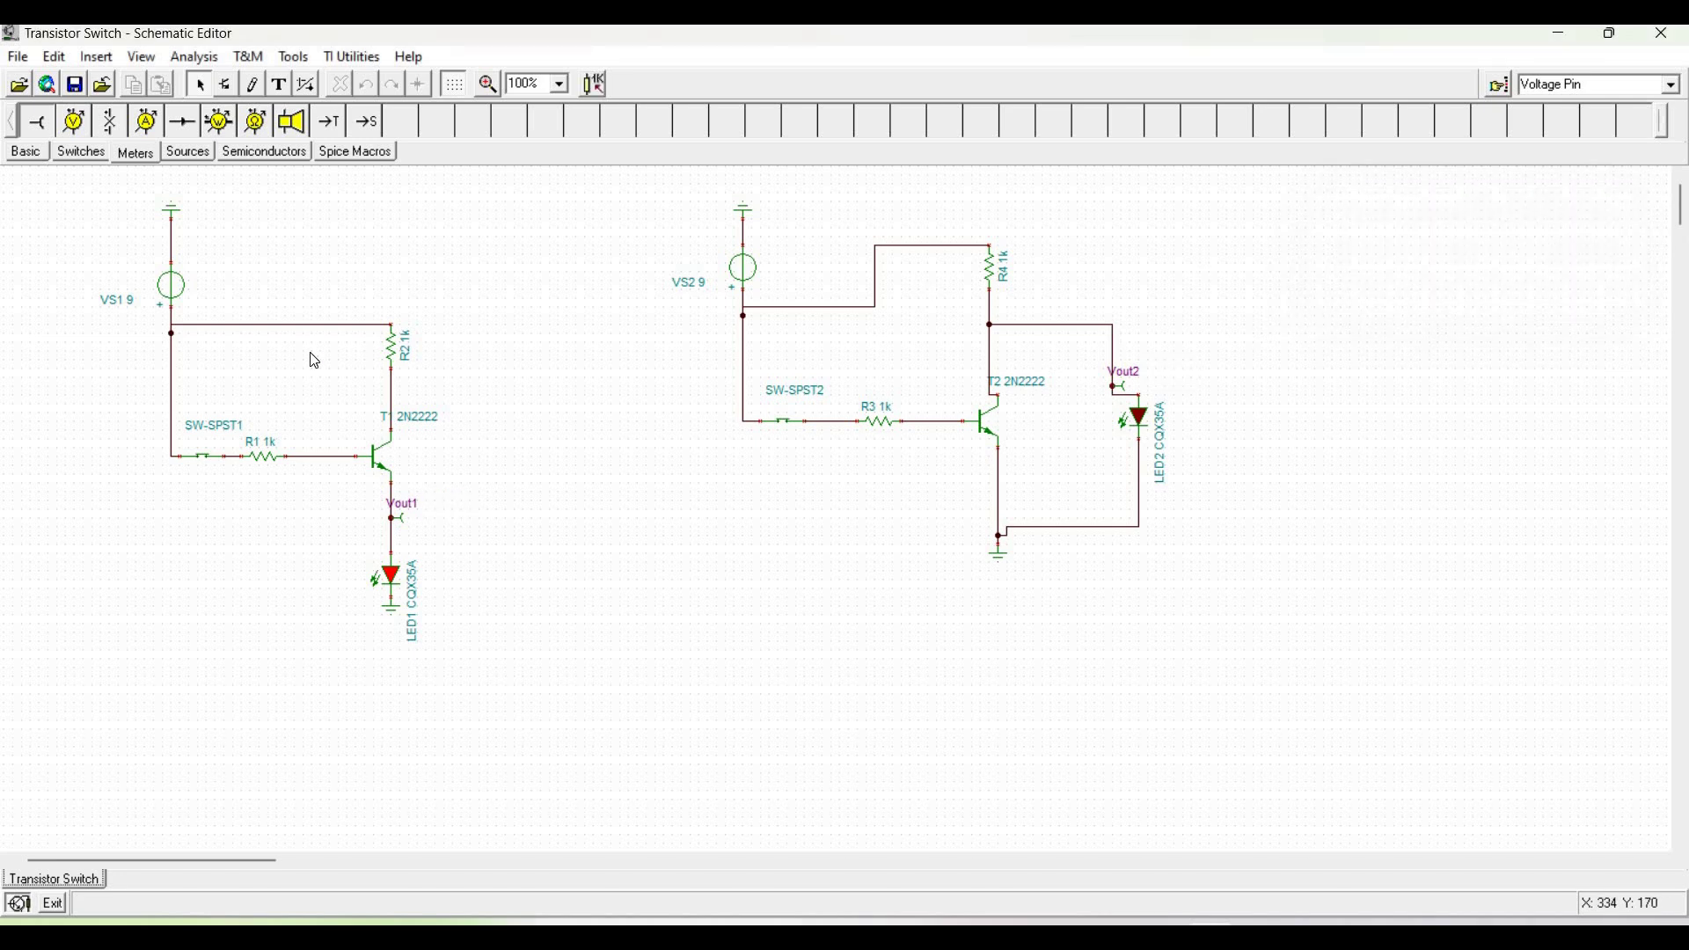